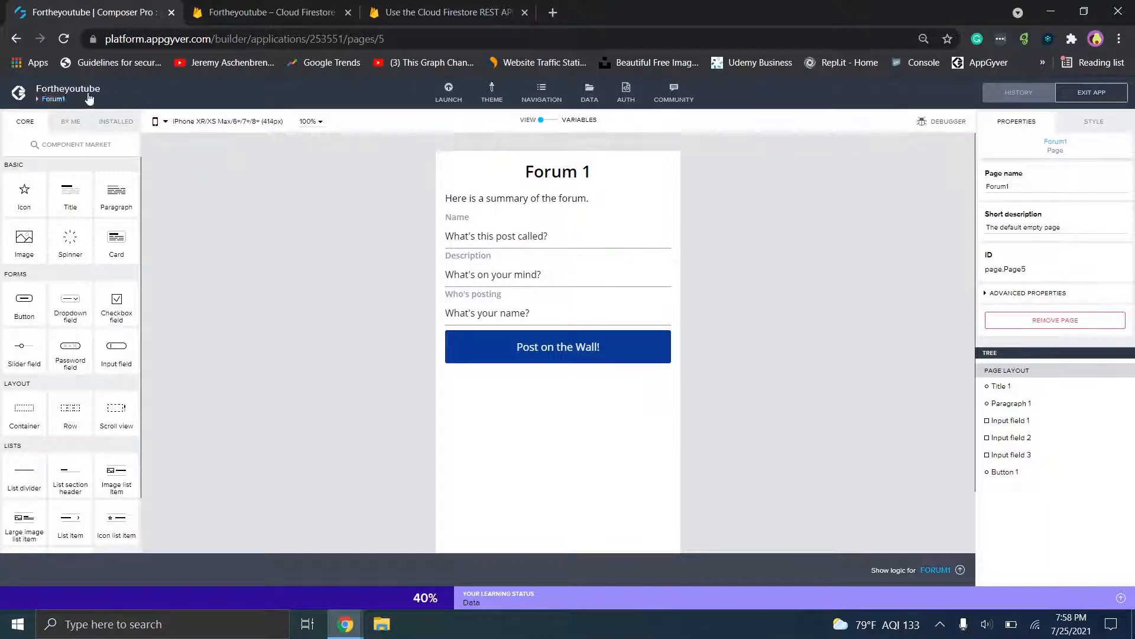
- Open the Forums page and examine the Open page logic attached to the Forum 1 card
{"action": "left_click", "coordinate": [61, 101]}
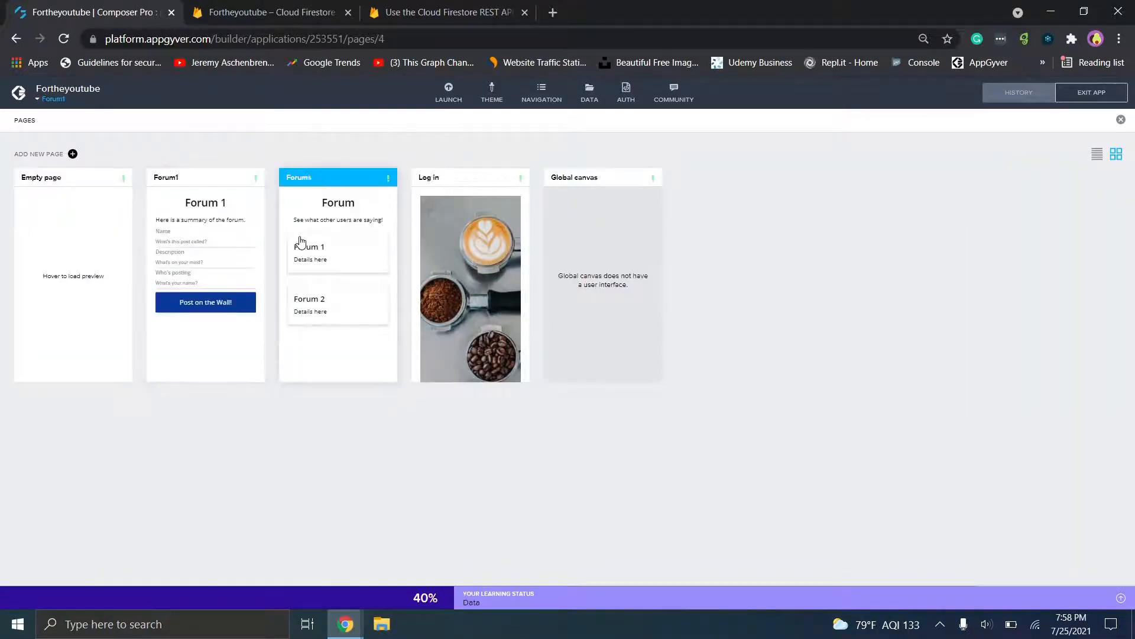
{"action": "left_click", "coordinate": [301, 240]}
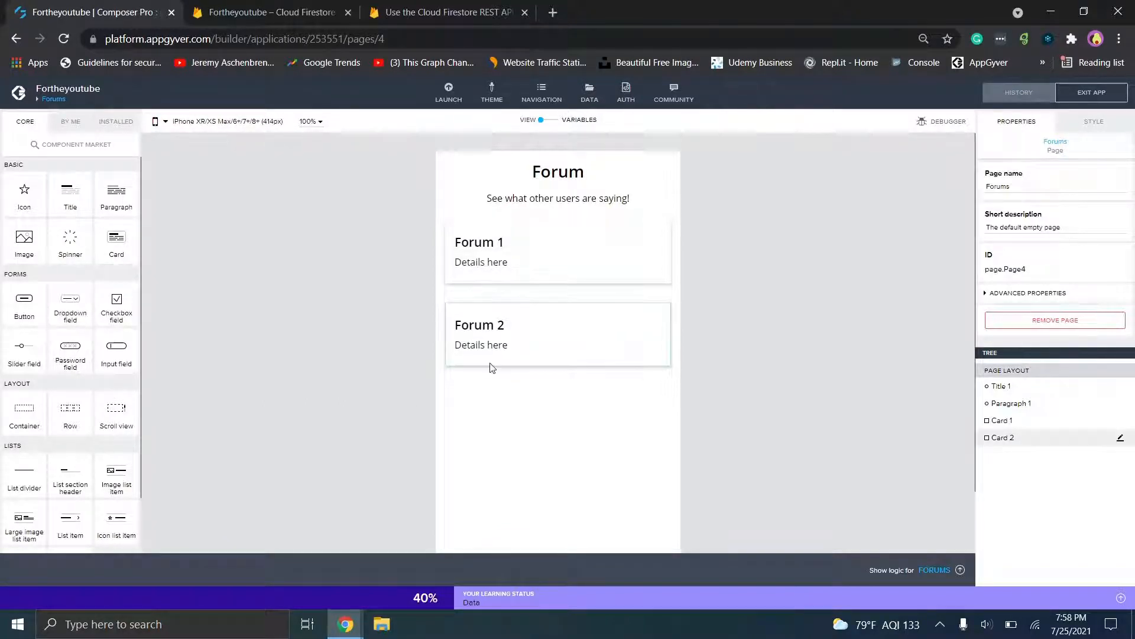
{"action": "left_click", "coordinate": [569, 267]}
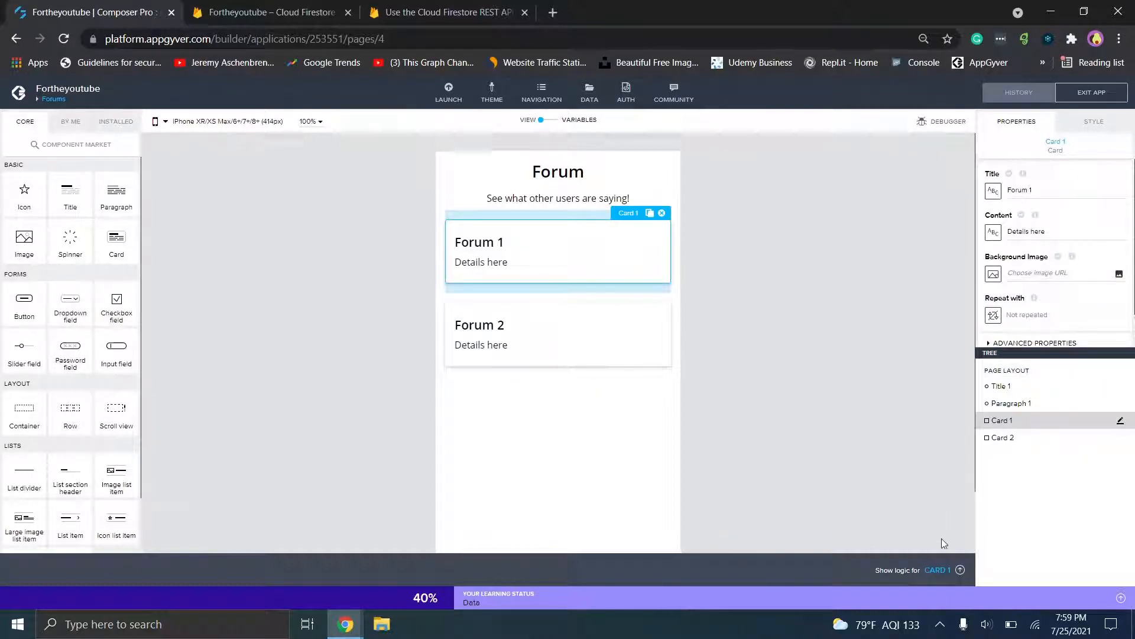
{"action": "left_click", "coordinate": [937, 569]}
{"action": "left_click", "coordinate": [413, 471]}
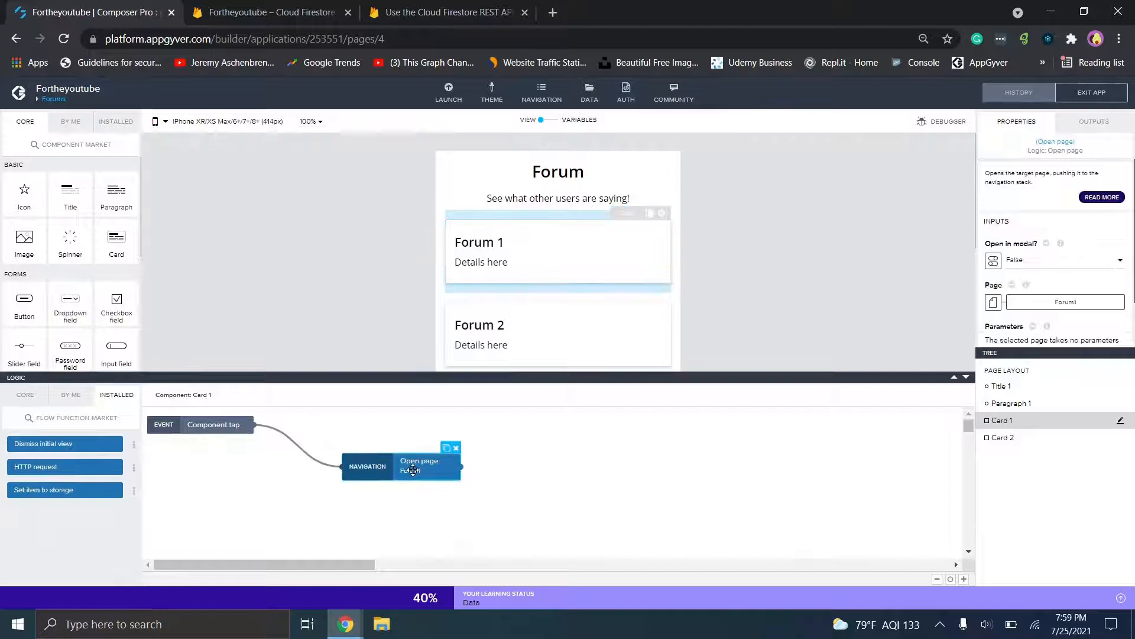
{"action": "left_click", "coordinate": [966, 382]}
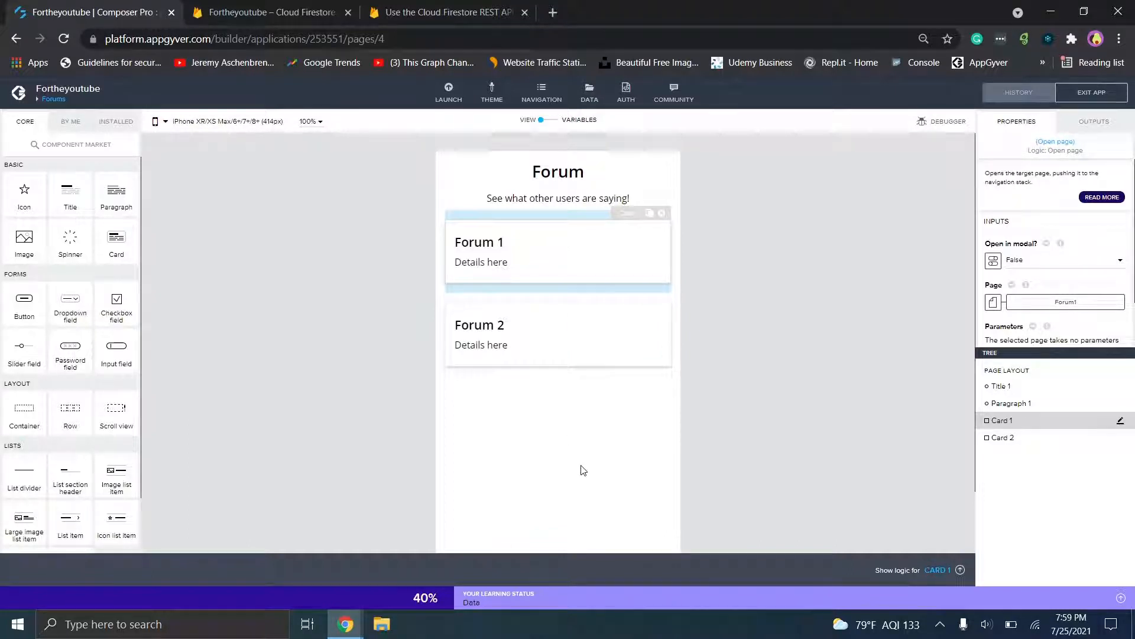
- Switch back to the Forum1 page containing the post entry fields
{"action": "left_click", "coordinate": [497, 246]}
{"action": "left_click", "coordinate": [59, 101]}
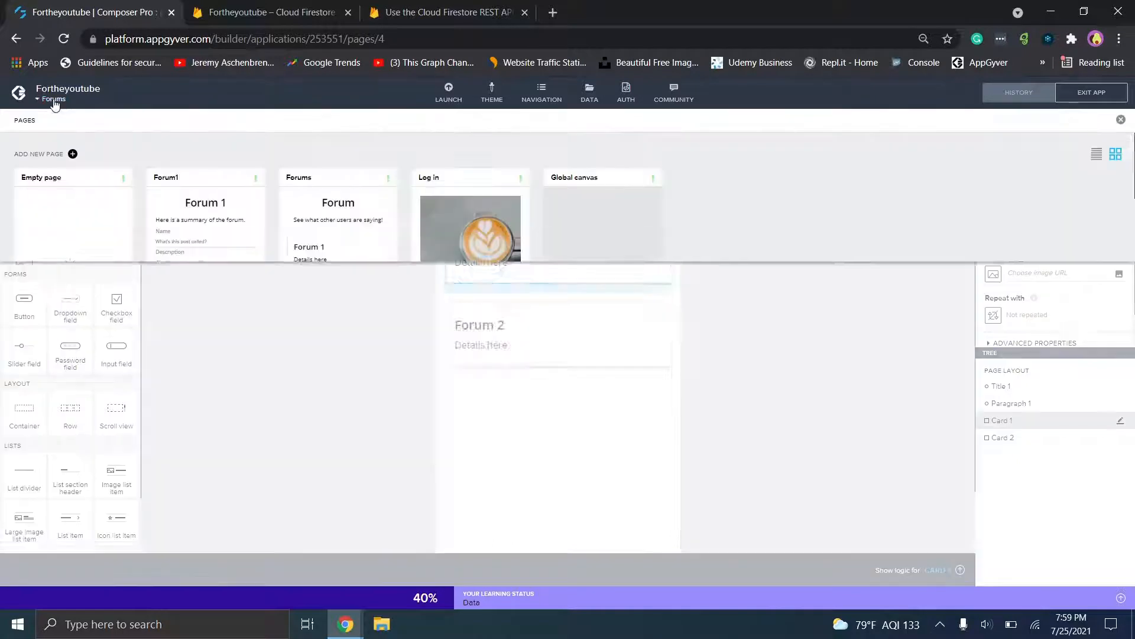
{"action": "left_click", "coordinate": [242, 246]}
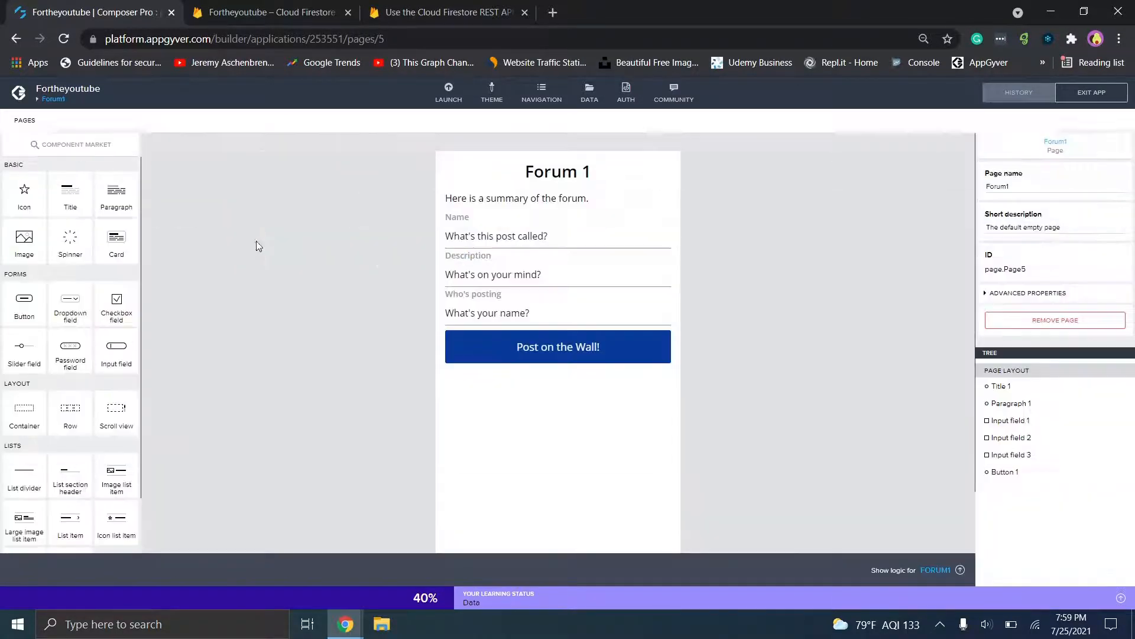
{"action": "left_click", "coordinate": [552, 346]}
{"action": "left_click", "coordinate": [567, 395]}
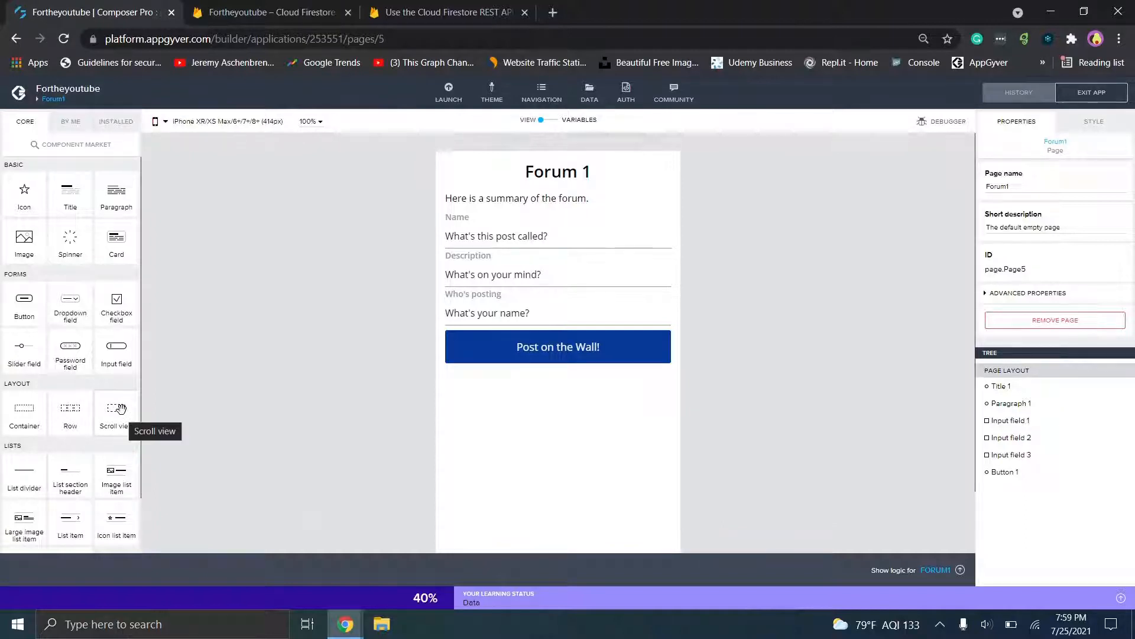
- Add a scroll view below the "Post on the Wall!" button and place a container inside it
{"action": "scroll", "coordinate": [118, 473], "scroll_direction": "down", "scroll_amount": 1}
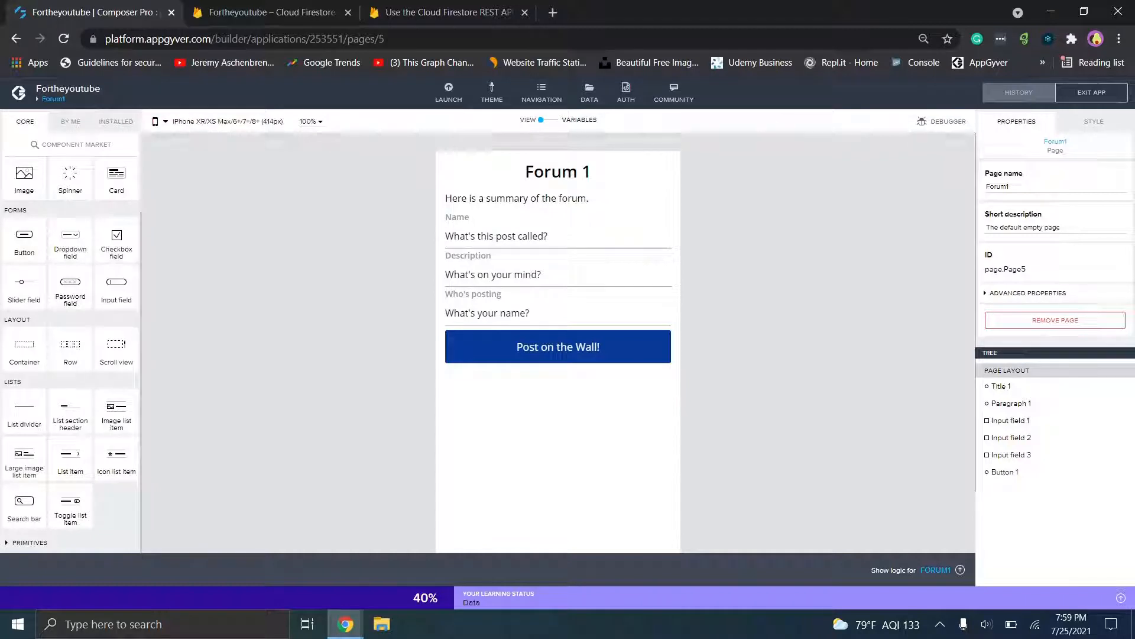
{"action": "scroll", "coordinate": [71, 355], "scroll_direction": "up", "scroll_amount": 1}
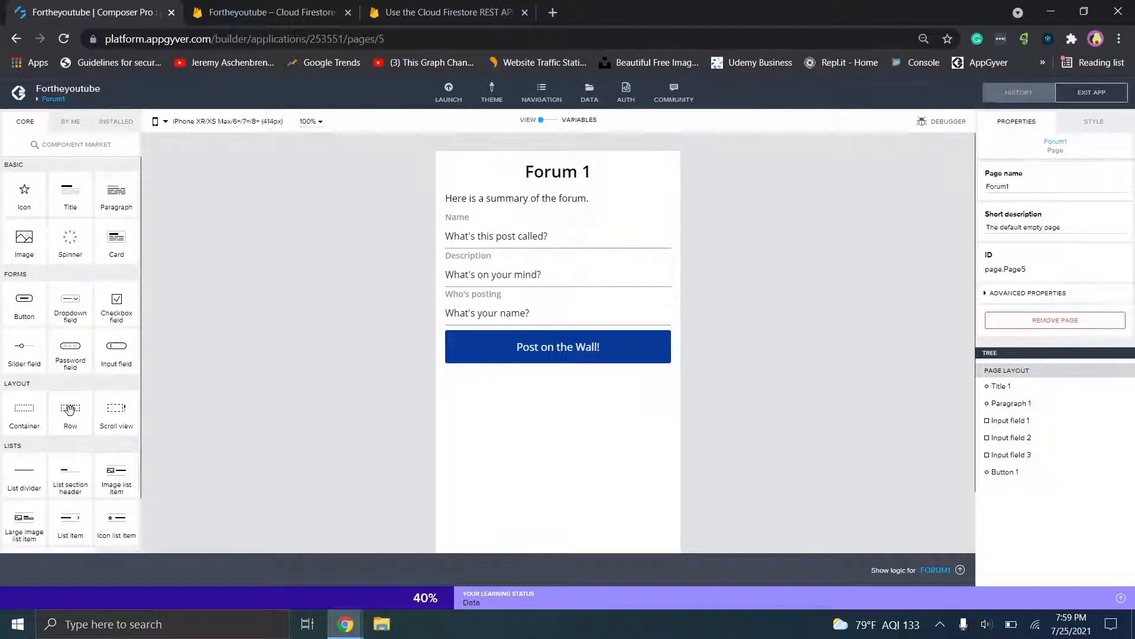
{"action": "left_click_drag", "start_coordinate": [116, 414], "coordinate": [585, 444]}
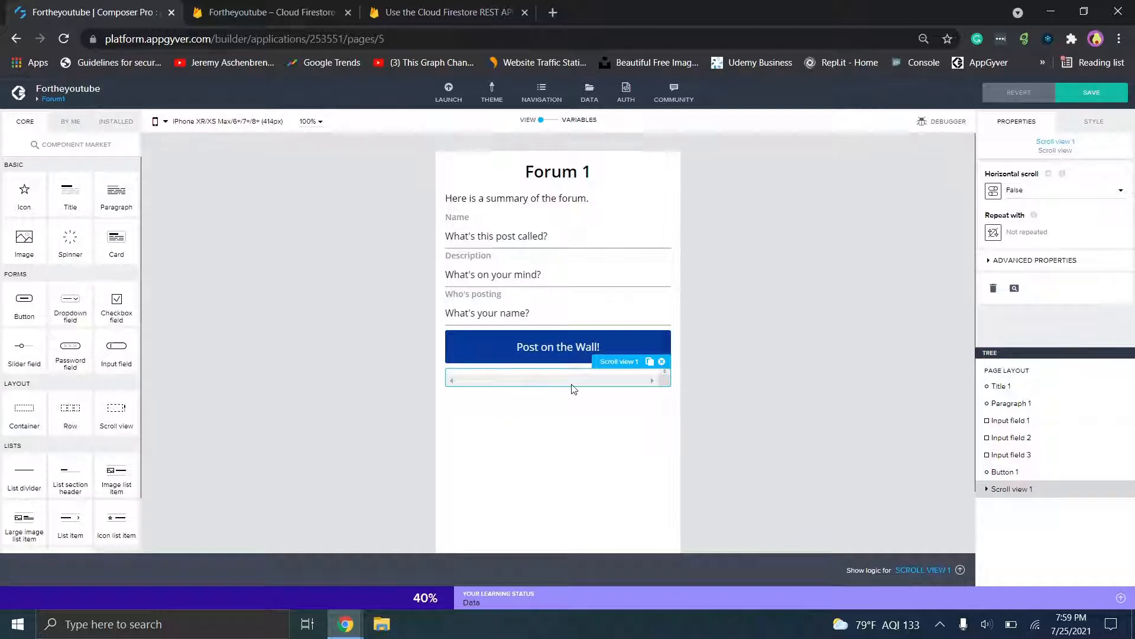
{"action": "left_click_drag", "start_coordinate": [25, 413], "coordinate": [539, 378]}
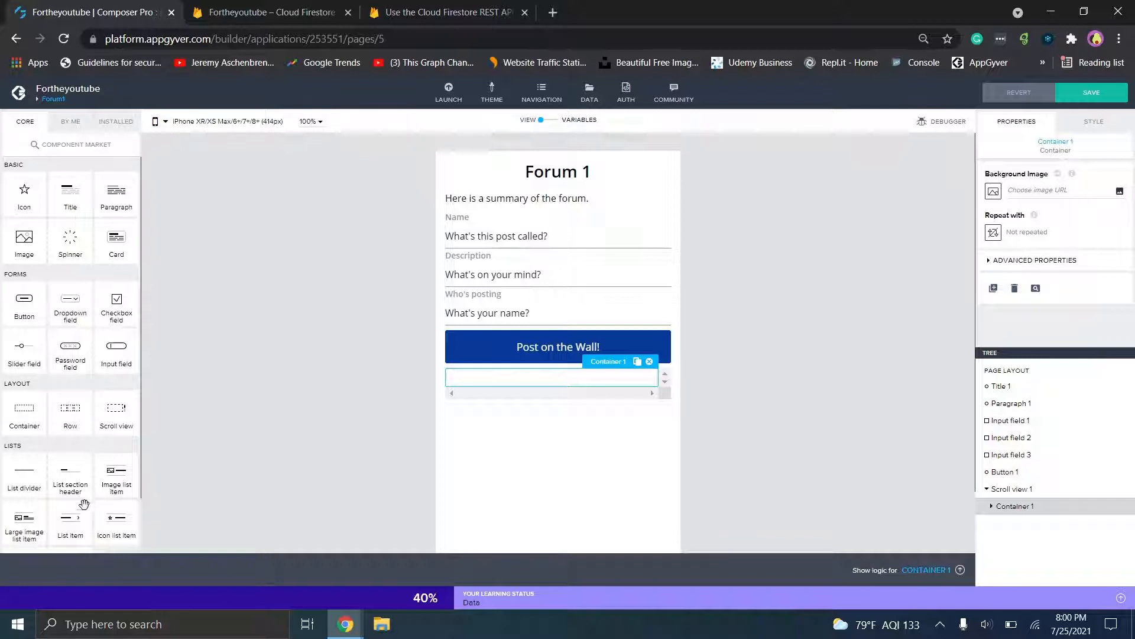
- Fill the container with a list item, a paragraph below it and a list divider at the end, and select the container
{"action": "left_click_drag", "start_coordinate": [69, 520], "coordinate": [617, 387]}
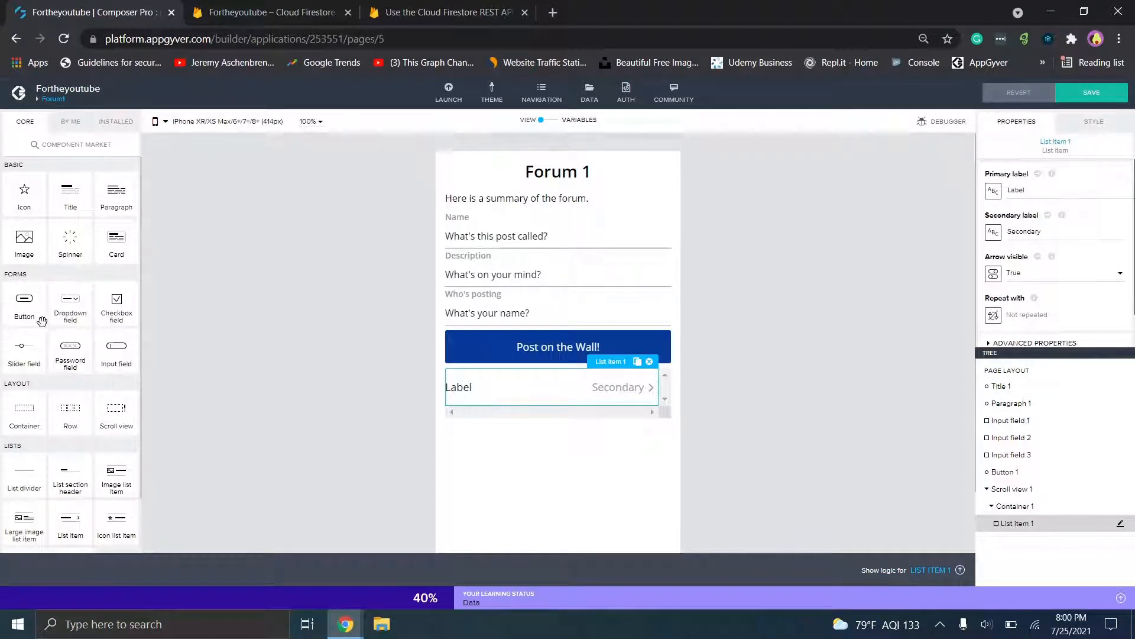
{"action": "left_click_drag", "start_coordinate": [134, 211], "coordinate": [516, 409]}
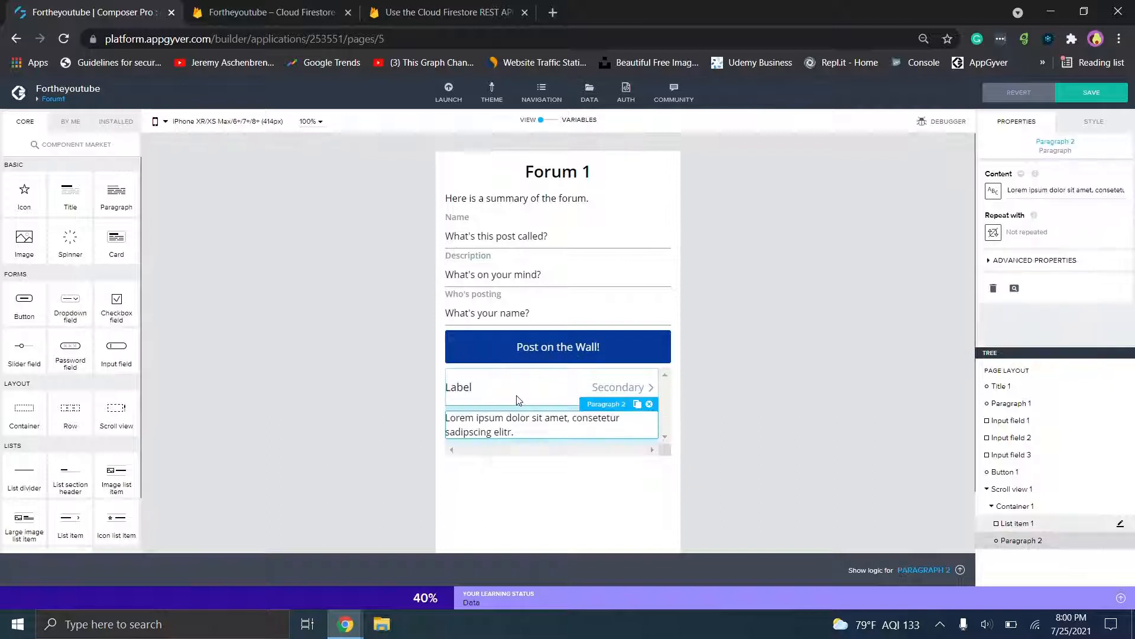
{"action": "left_click_drag", "start_coordinate": [27, 471], "coordinate": [515, 436]}
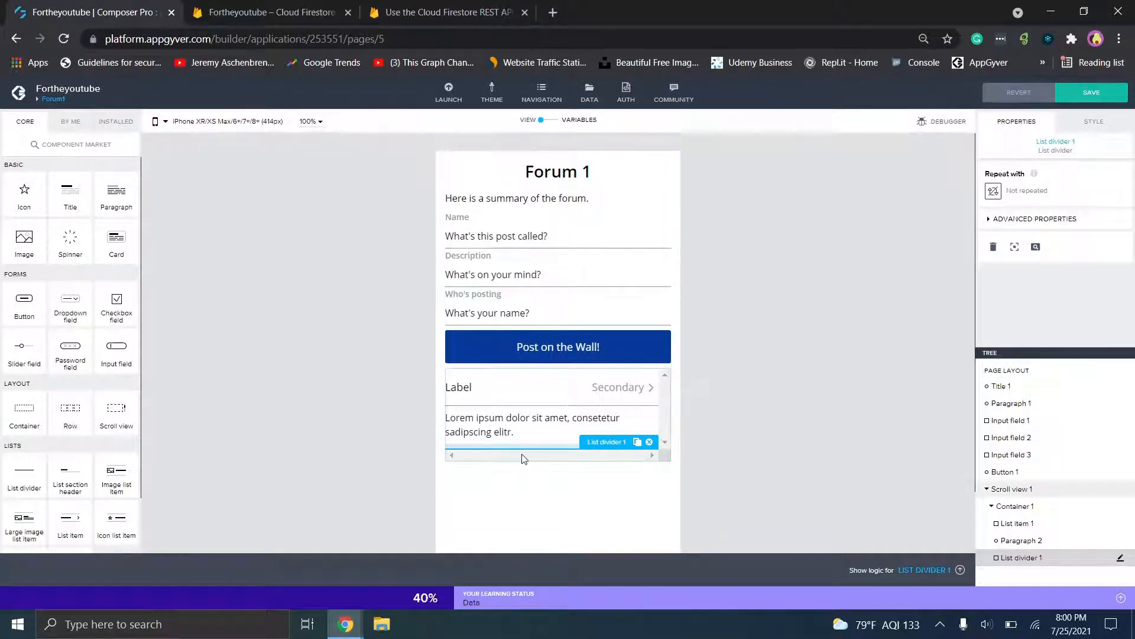
{"action": "left_click", "coordinate": [1030, 489]}
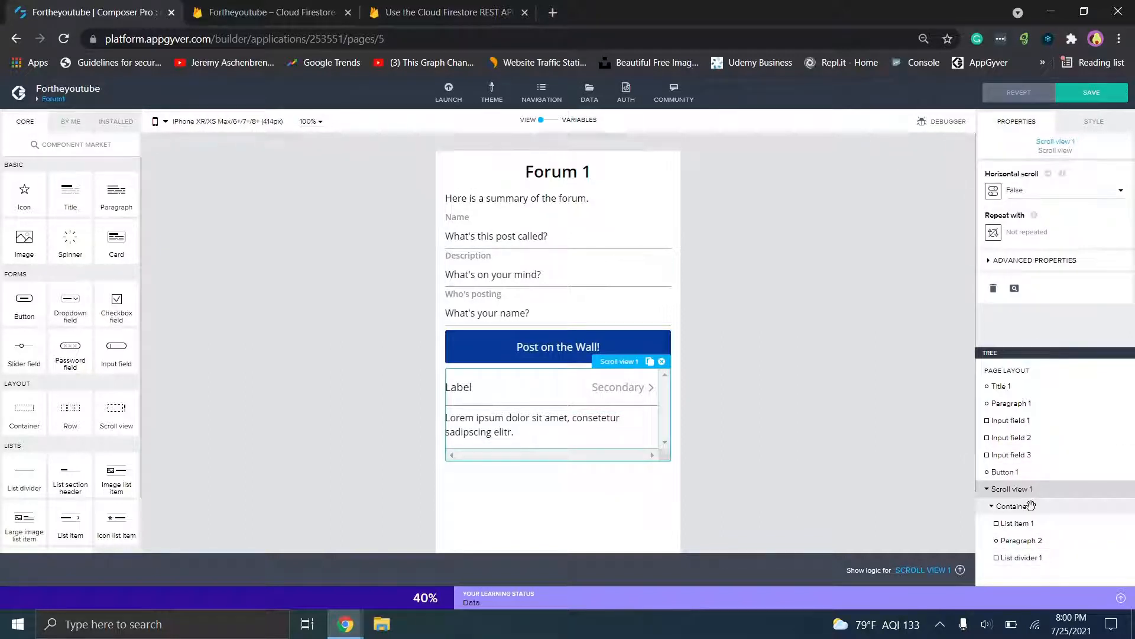
{"action": "left_click", "coordinate": [1031, 506]}
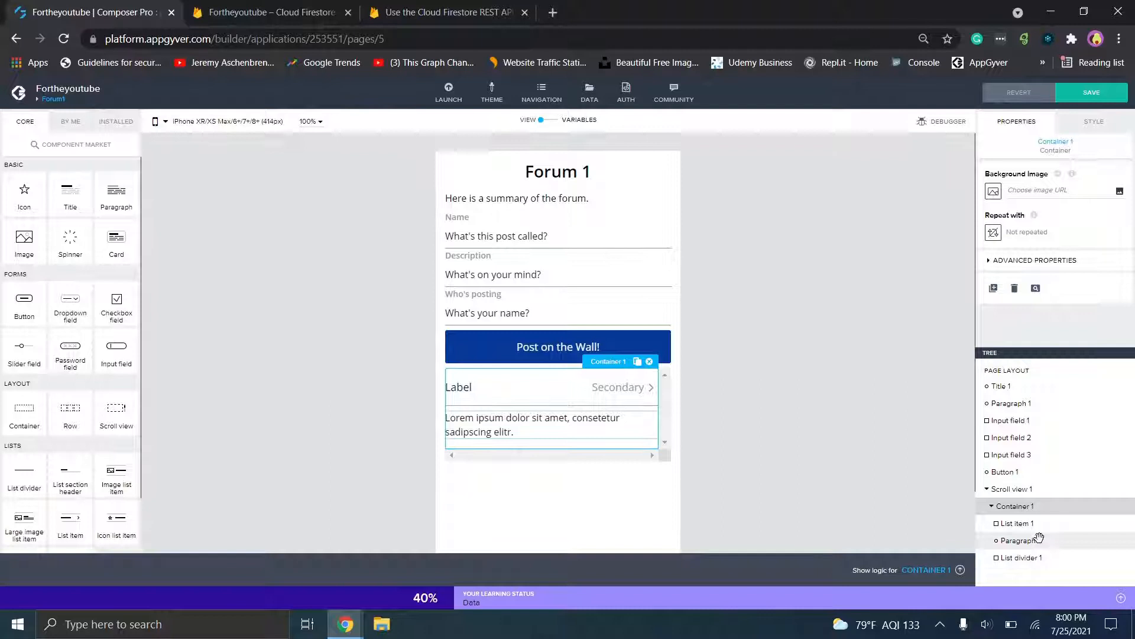
- Review the repeated paragraphs on the Coffee Canine forum page and the Forum1 document fields in Cloud Firestore, and return to the Fortheyoutube app
{"action": "mouse_move", "coordinate": [346, 622]}
{"action": "left_click", "coordinate": [417, 545]}
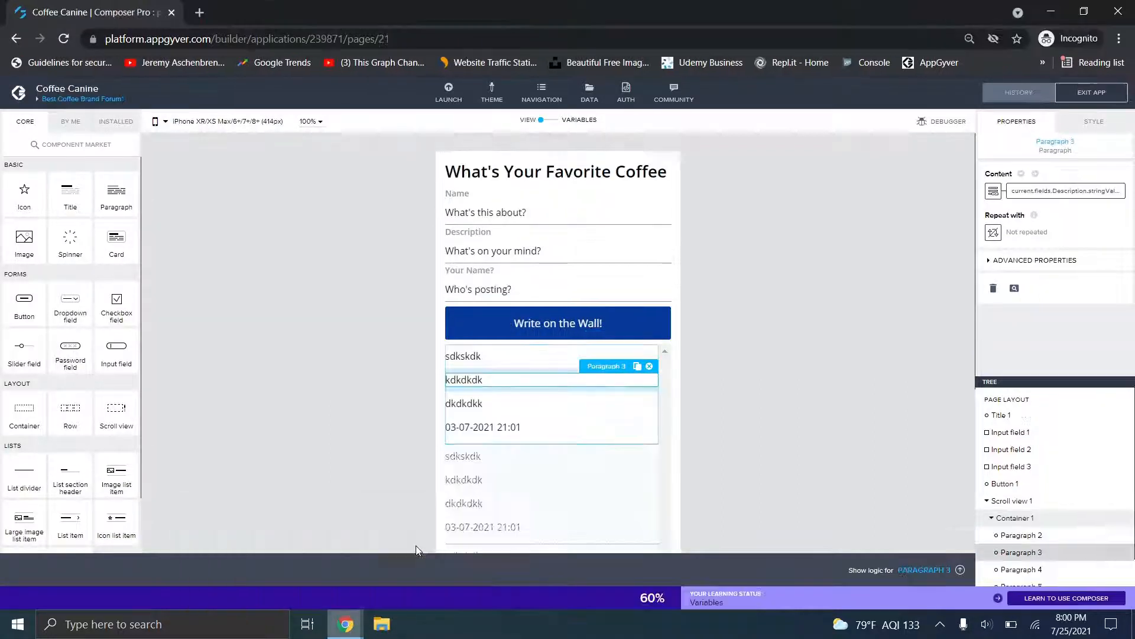
{"action": "left_click", "coordinate": [544, 361]}
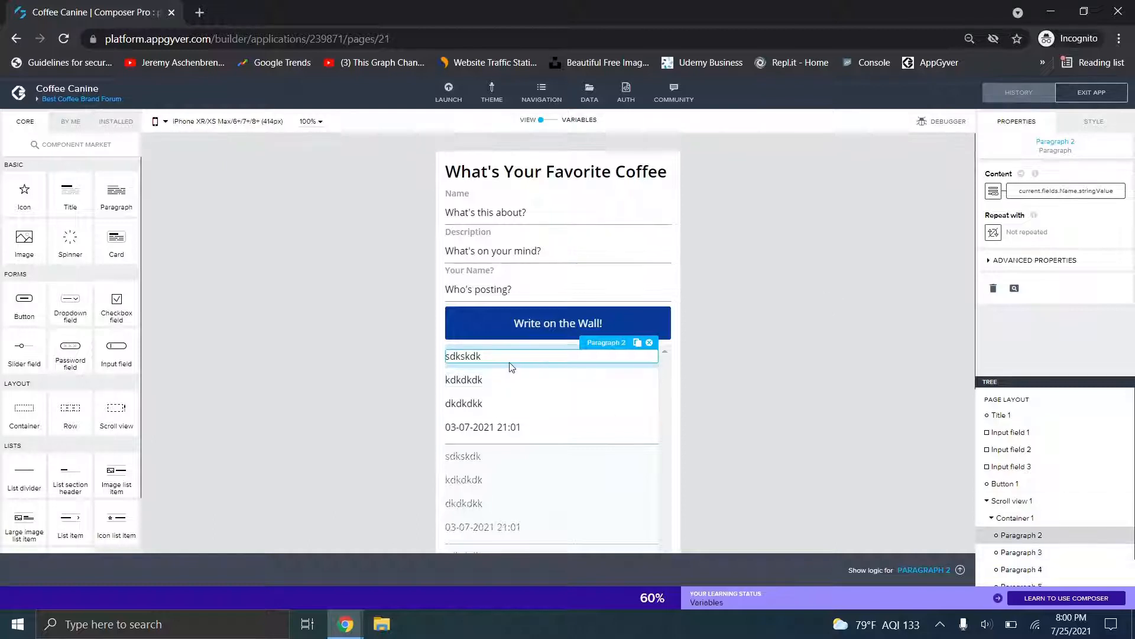
{"action": "mouse_move", "coordinate": [346, 624]}
{"action": "left_click", "coordinate": [299, 568]}
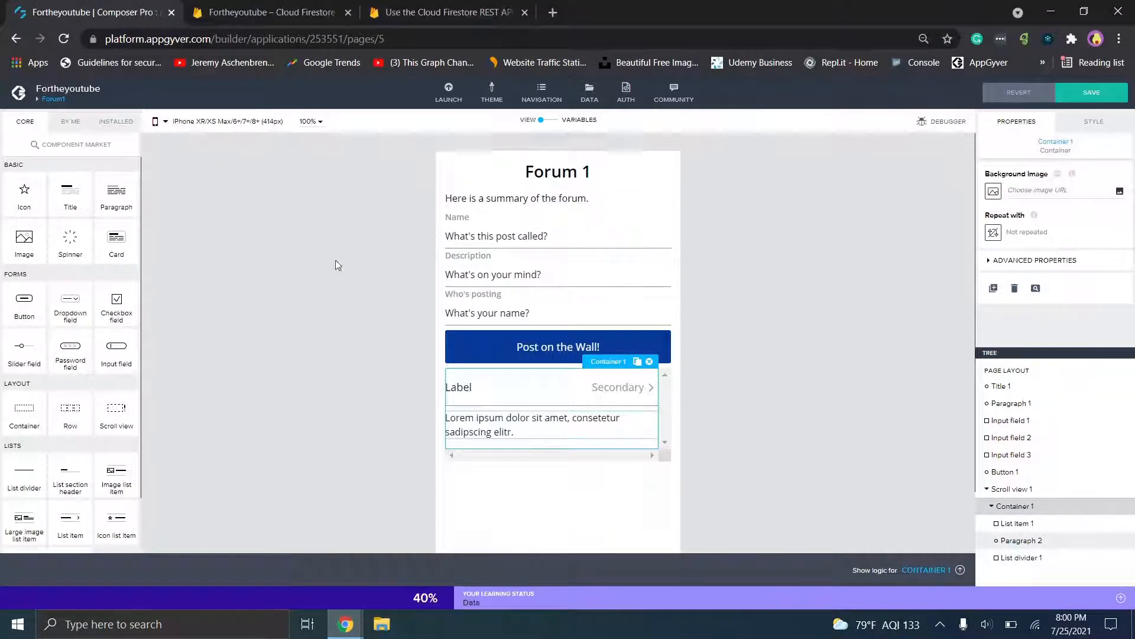
{"action": "left_click", "coordinate": [338, 6]}
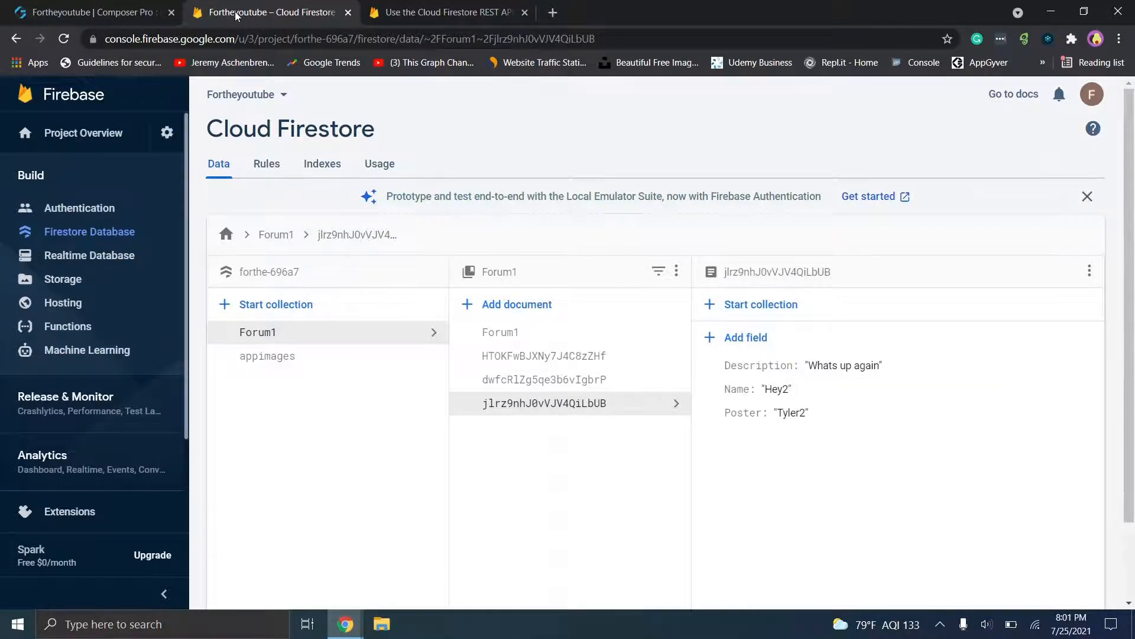
{"action": "left_click", "coordinate": [89, 12]}
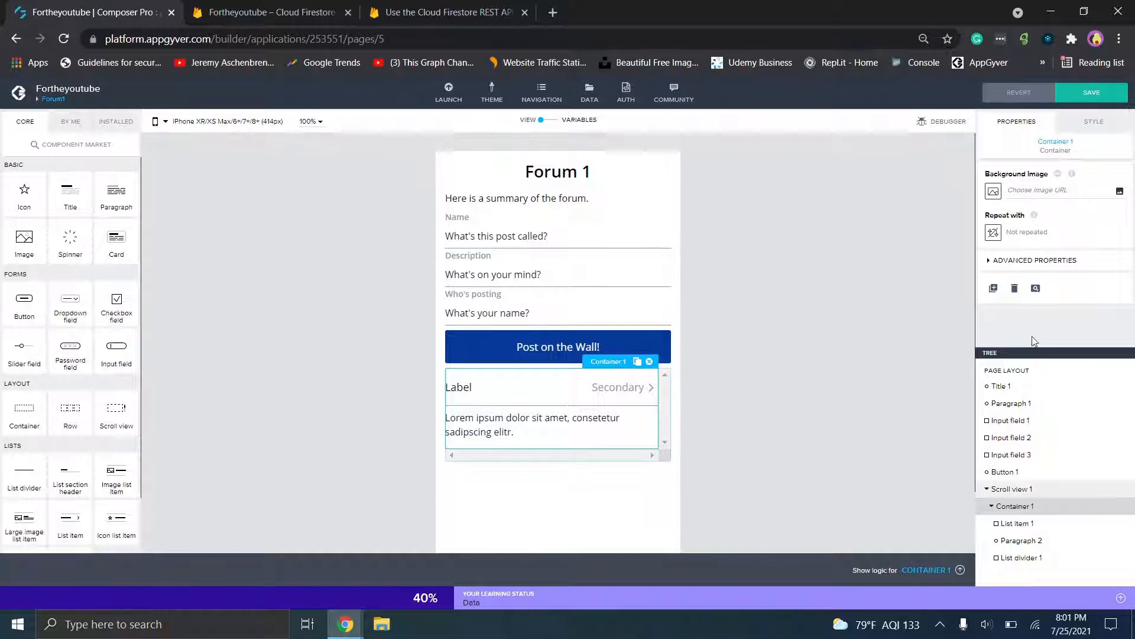
{"action": "left_click", "coordinate": [994, 232]}
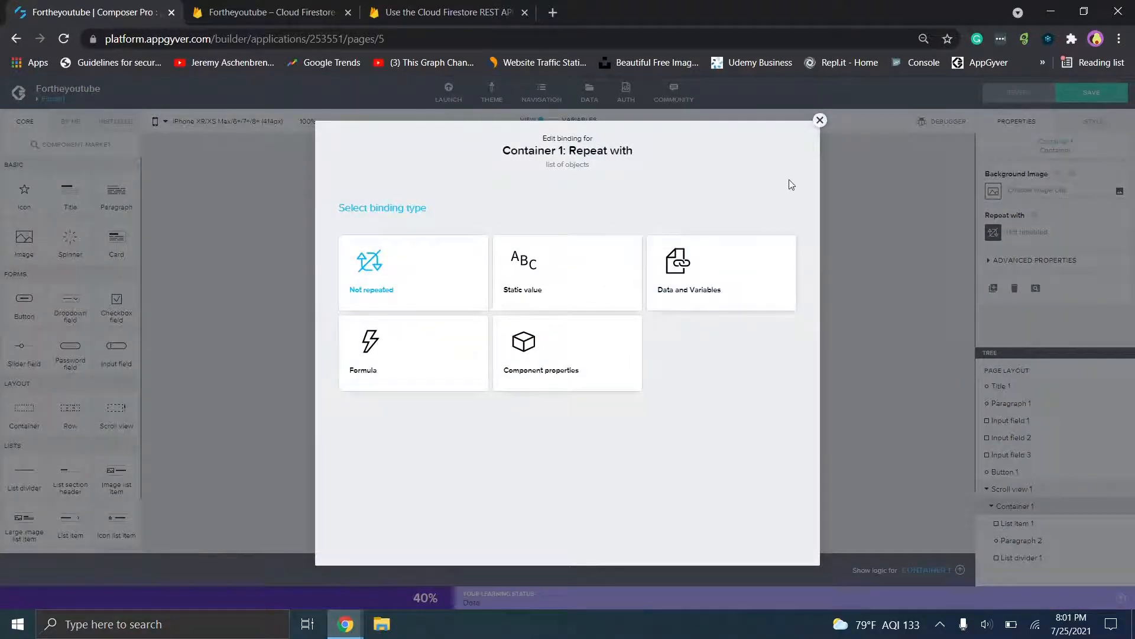
{"action": "left_click", "coordinate": [716, 278]}
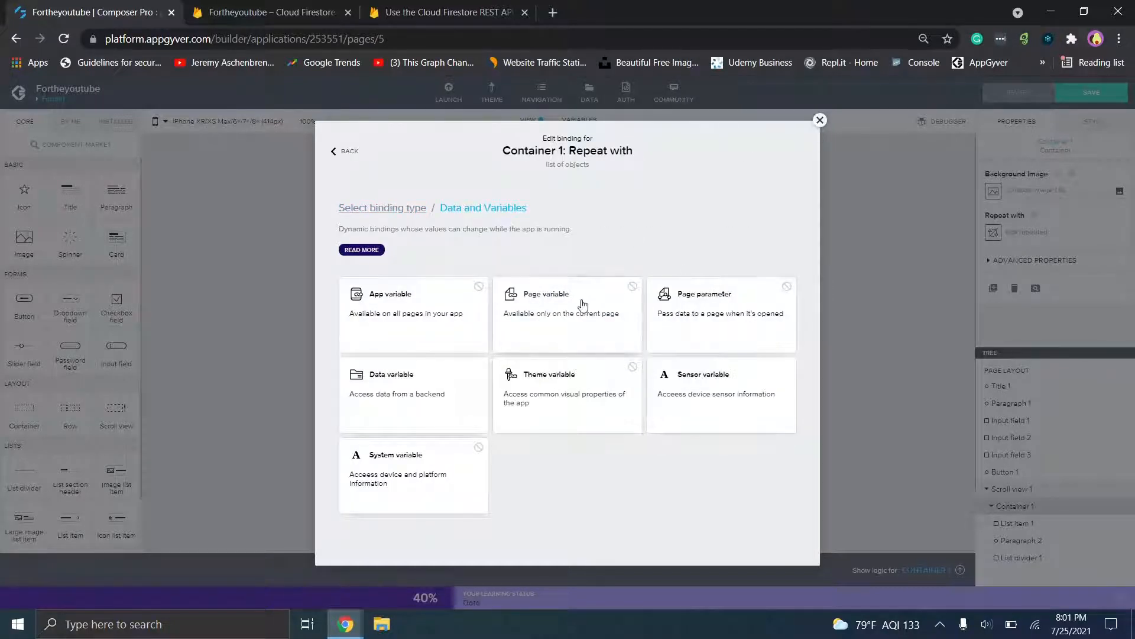
{"action": "left_click", "coordinate": [819, 120]}
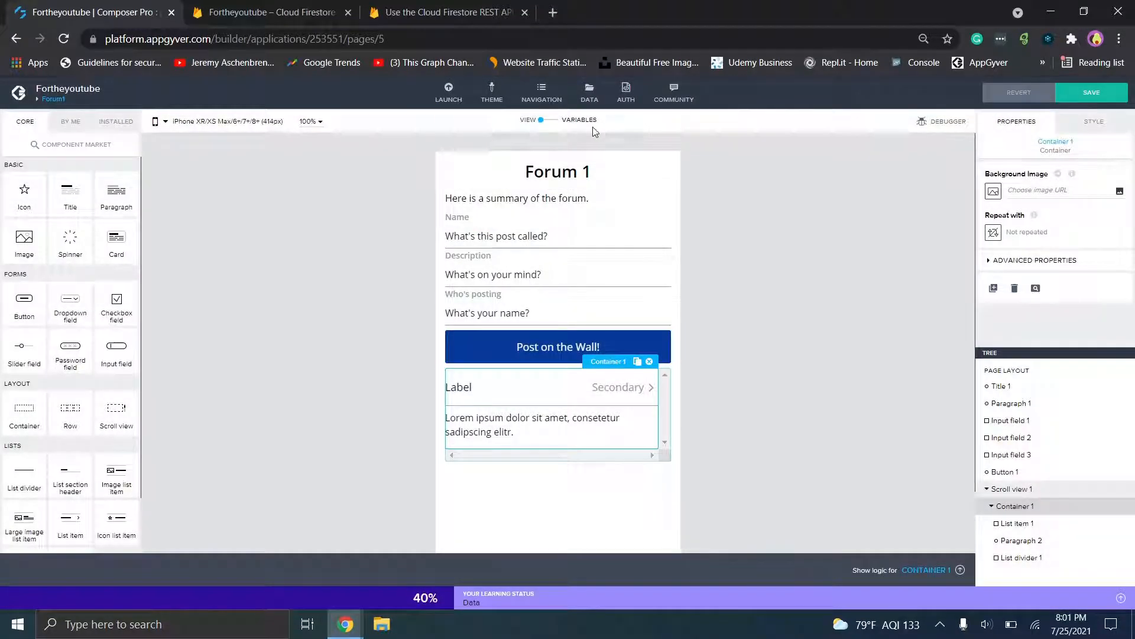
- Open the Forum1 page's data variables and try to remove the existing Forum11 variable from the page
{"action": "left_click", "coordinate": [547, 122]}
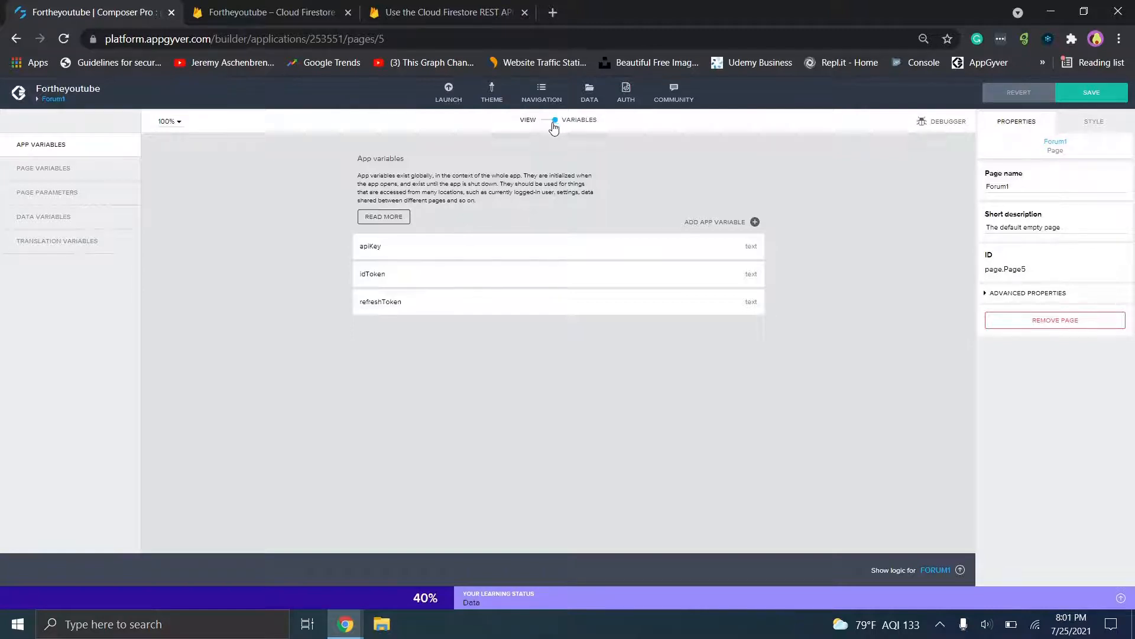
{"action": "left_click", "coordinate": [79, 216]}
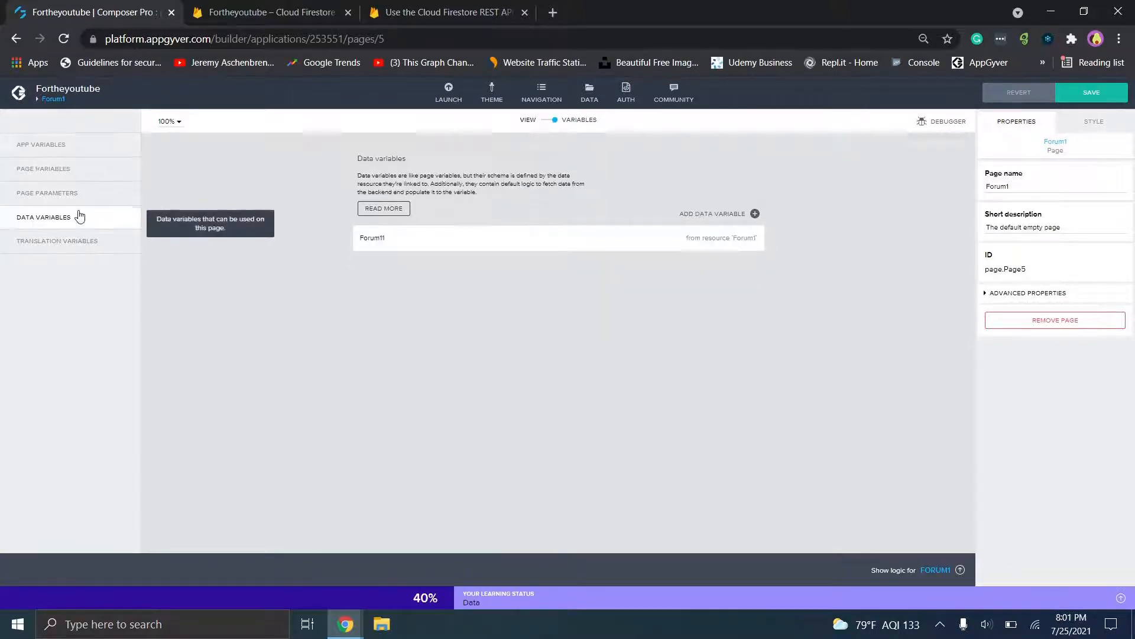
{"action": "left_click", "coordinate": [489, 243]}
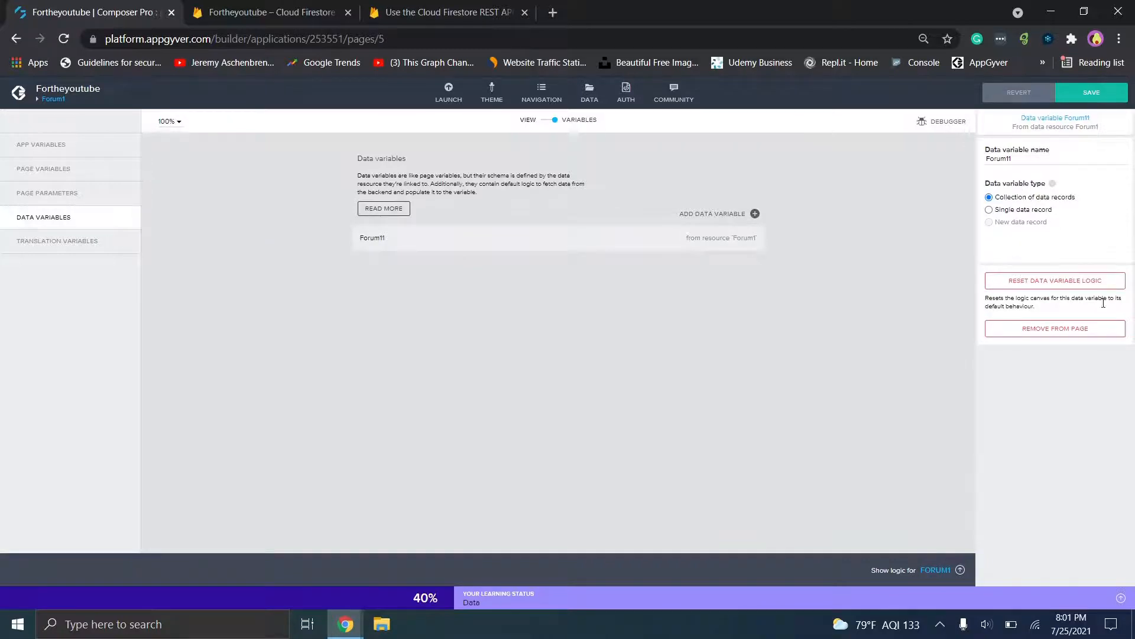
{"action": "right_click", "coordinate": [1104, 332]}
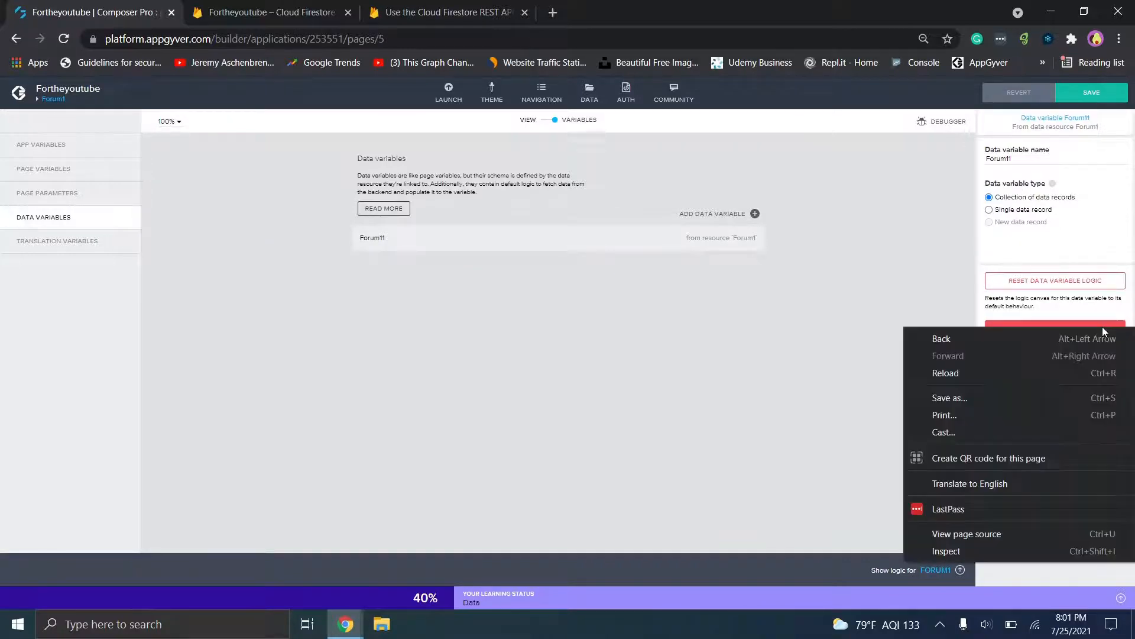
{"action": "left_click", "coordinate": [1025, 335]}
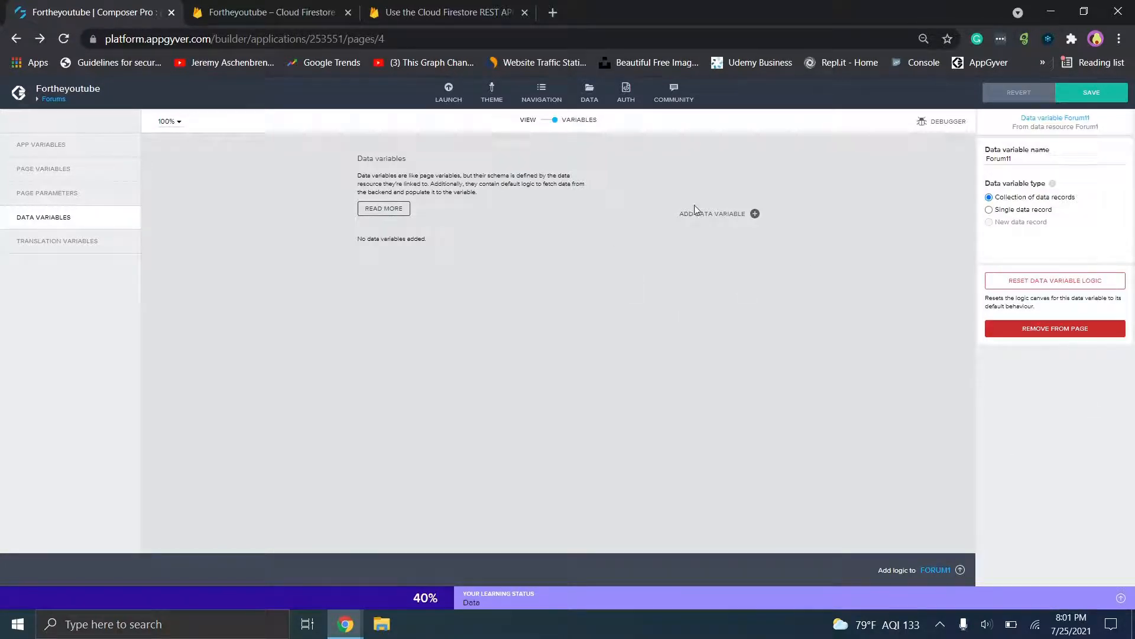
- Add a data variable from the Forum1 resource to the Forums page and save the application
{"action": "left_click", "coordinate": [734, 214]}
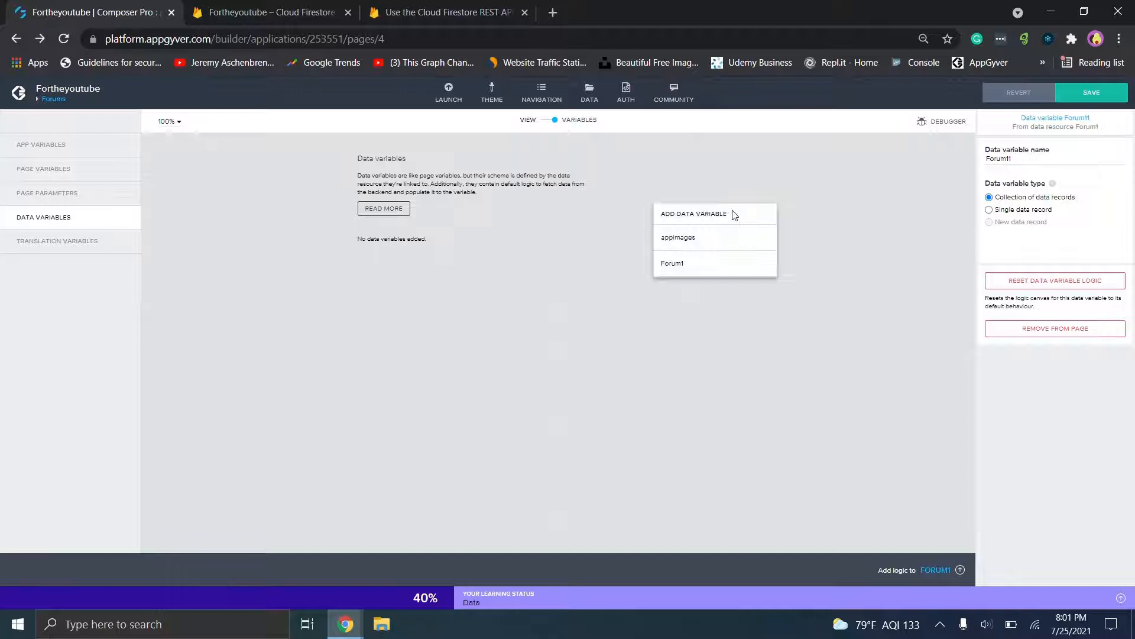
{"action": "left_click", "coordinate": [703, 263]}
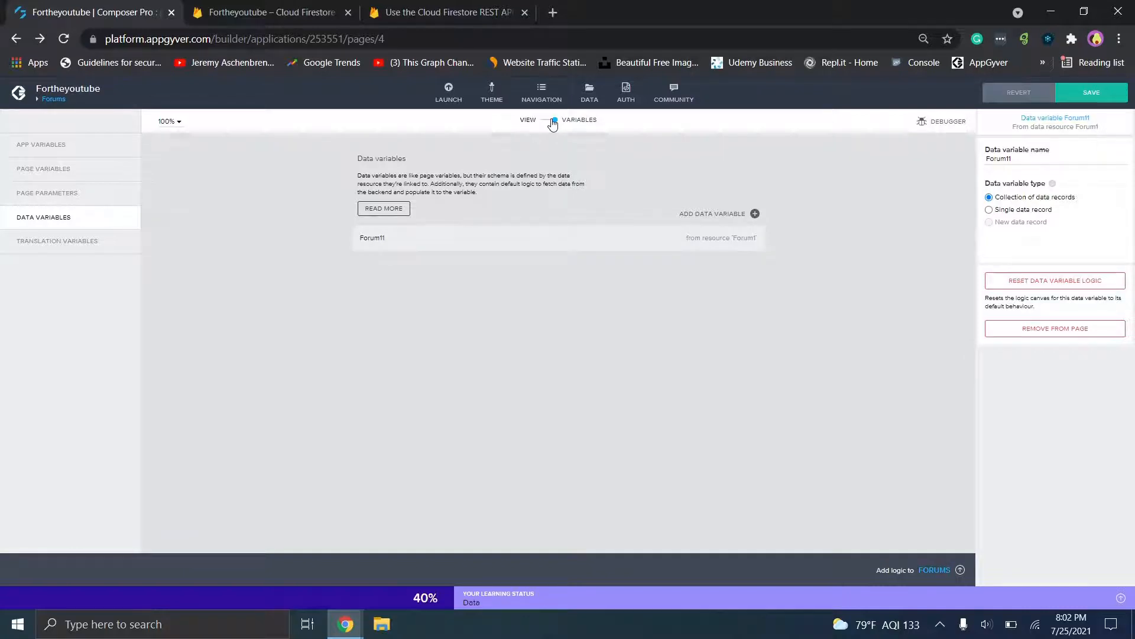
{"action": "left_click", "coordinate": [1065, 94]}
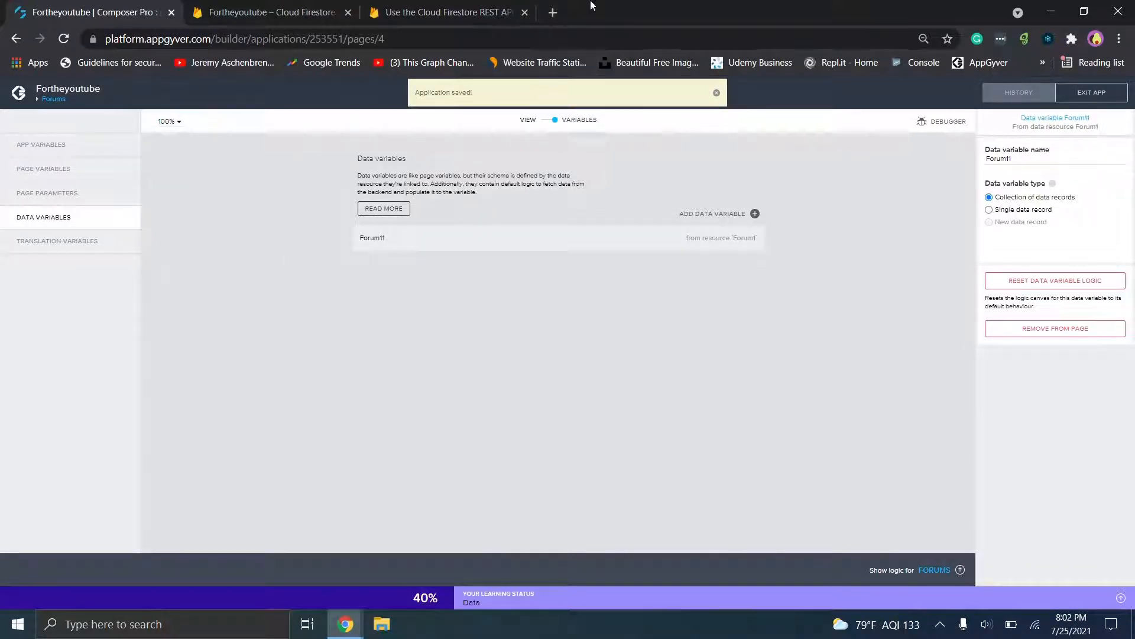
- Switch from the variables back to the Forums page's visual layout
{"action": "right_click", "coordinate": [618, 88]}
{"action": "left_click", "coordinate": [583, 102]}
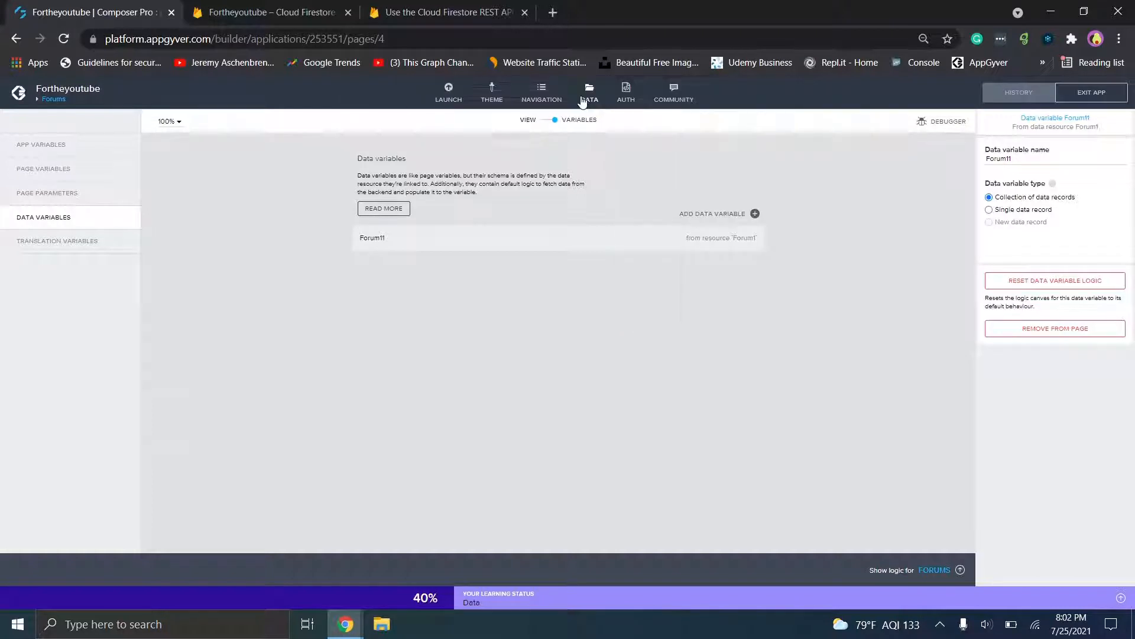
{"action": "left_click", "coordinate": [550, 122]}
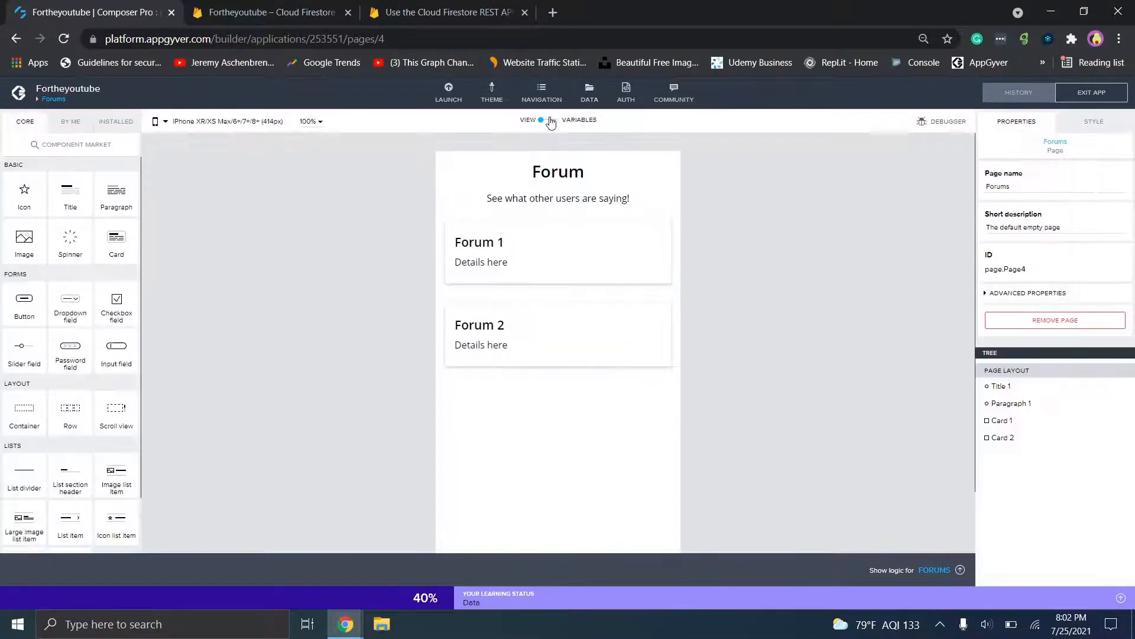
- On the Forum1 page, bind the repeat of Container 1 inside the scroll view to the Forum11 data variable
{"action": "left_click", "coordinate": [62, 104]}
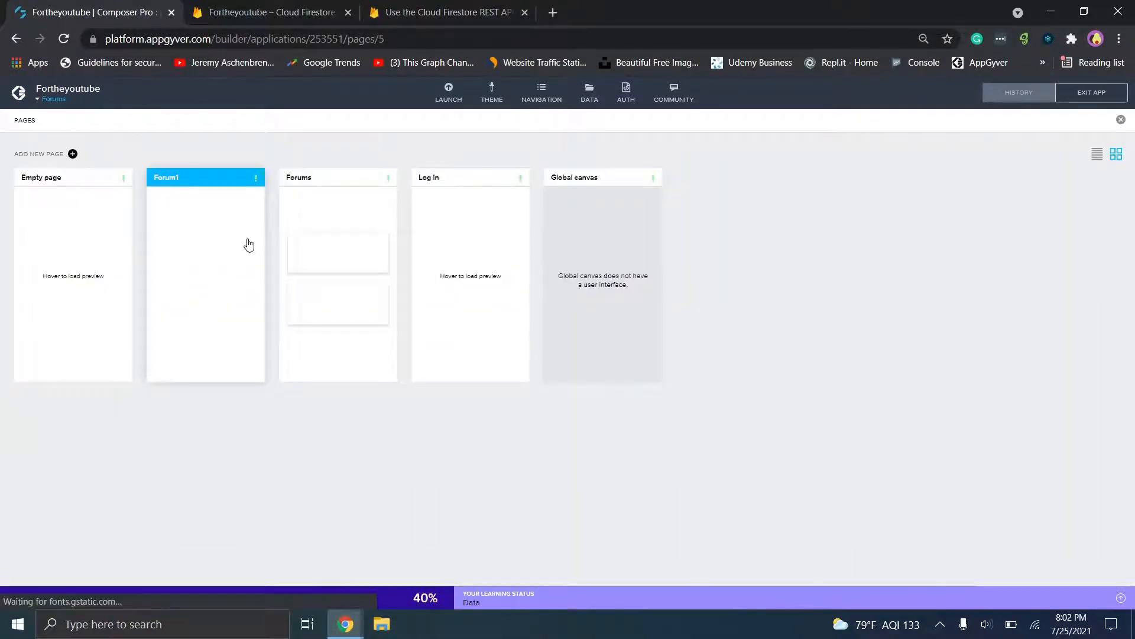
{"action": "left_click", "coordinate": [248, 244]}
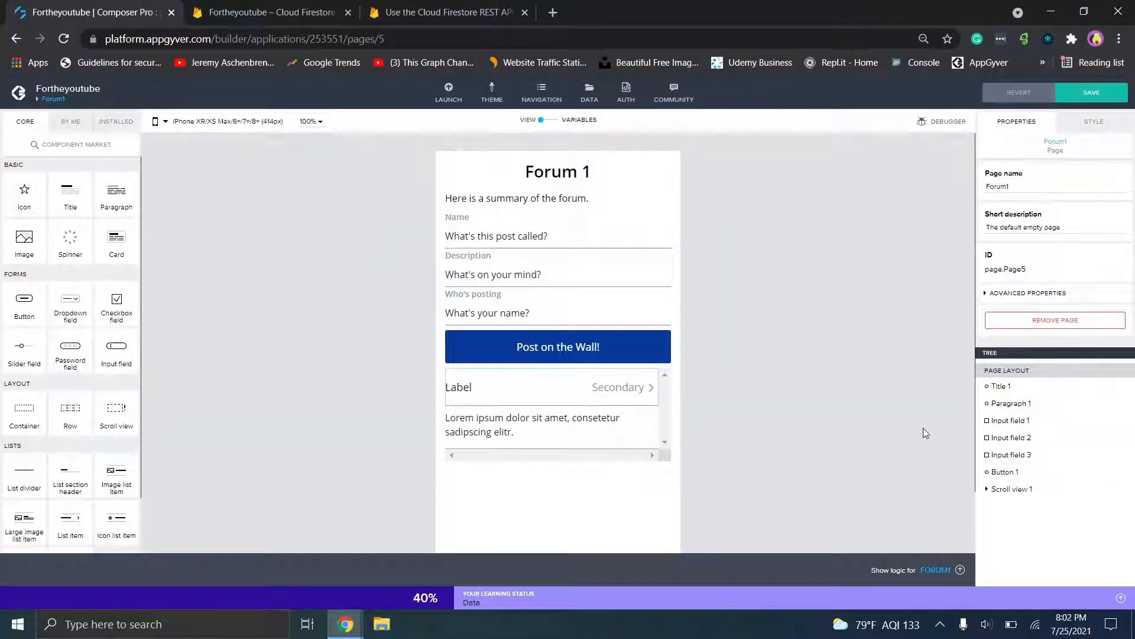
{"action": "left_click", "coordinate": [986, 489]}
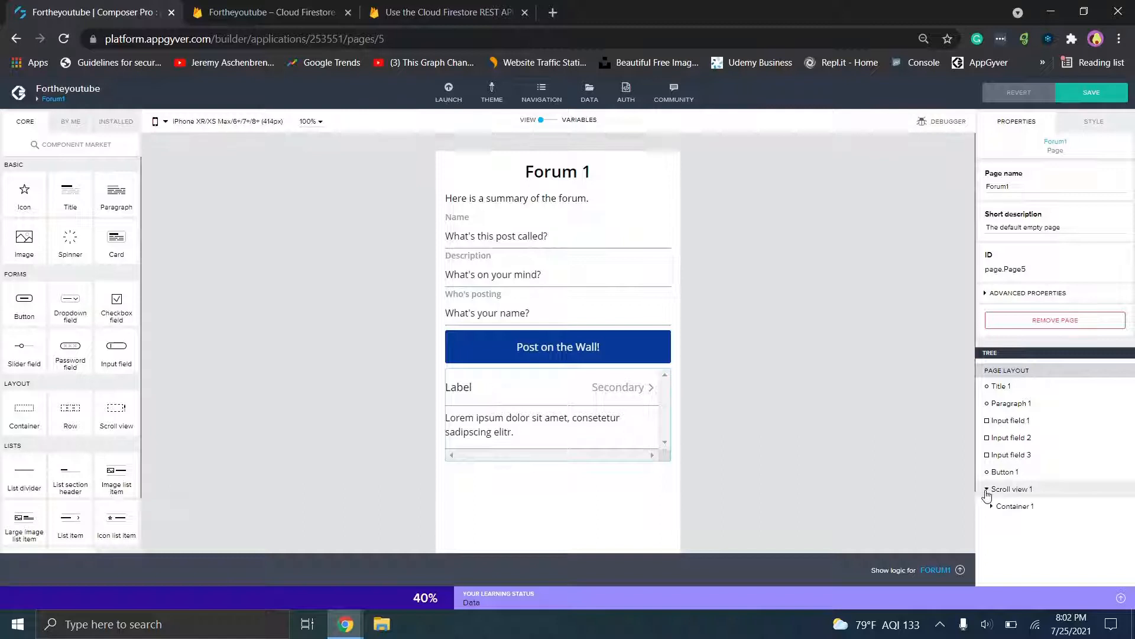
{"action": "left_click", "coordinate": [991, 507]}
{"action": "left_click", "coordinate": [1010, 506]}
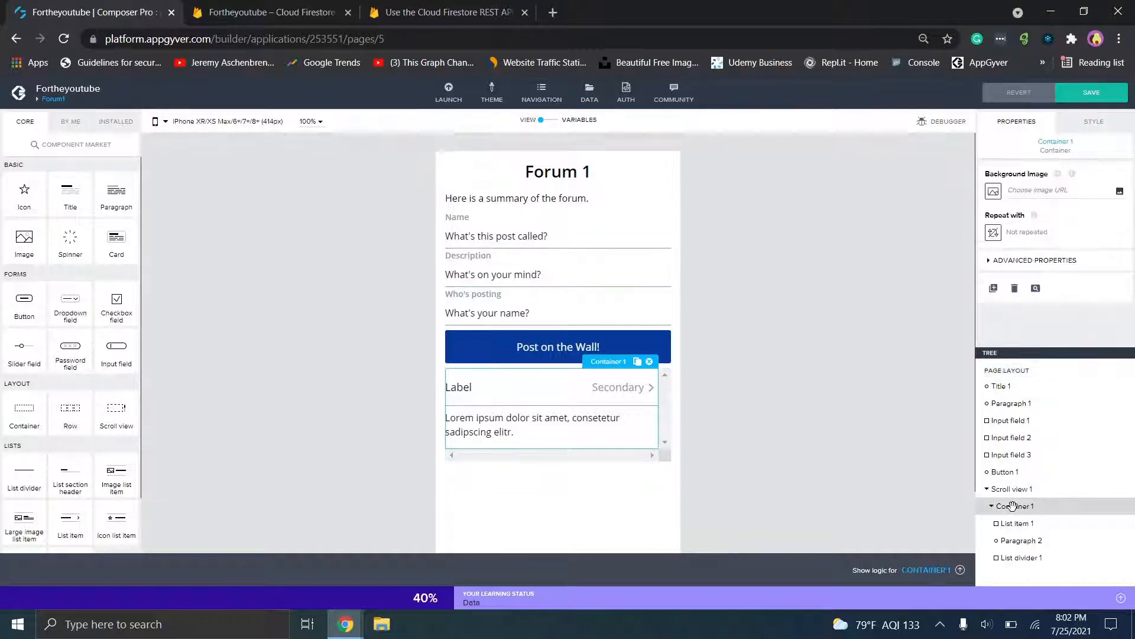
{"action": "left_click", "coordinate": [994, 232]}
{"action": "left_click", "coordinate": [680, 275]}
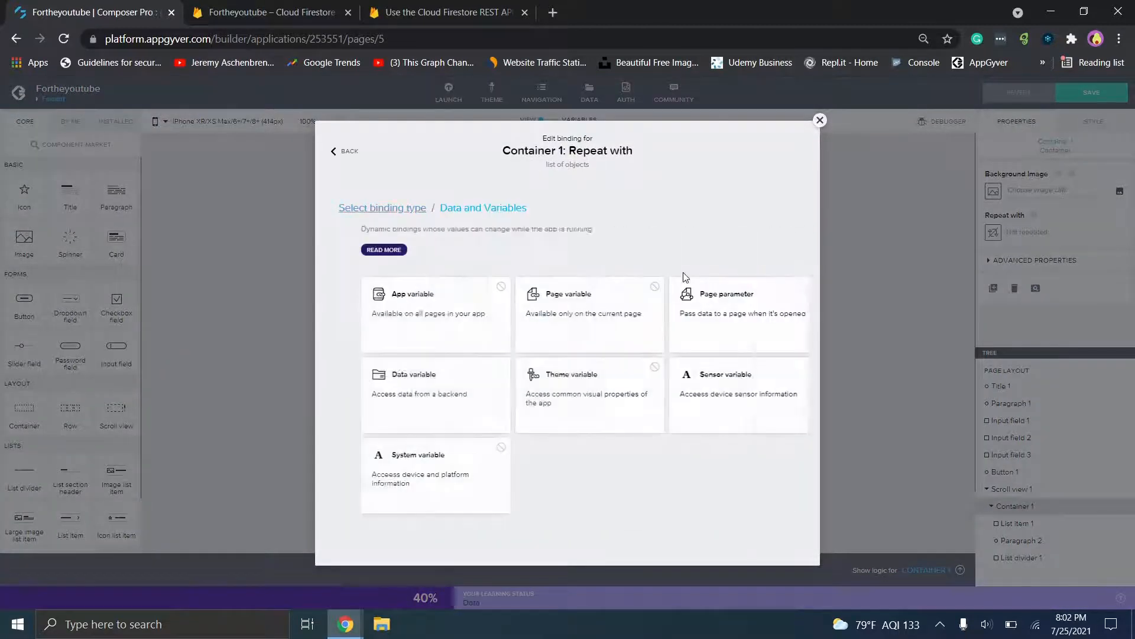
{"action": "left_click", "coordinate": [412, 392]}
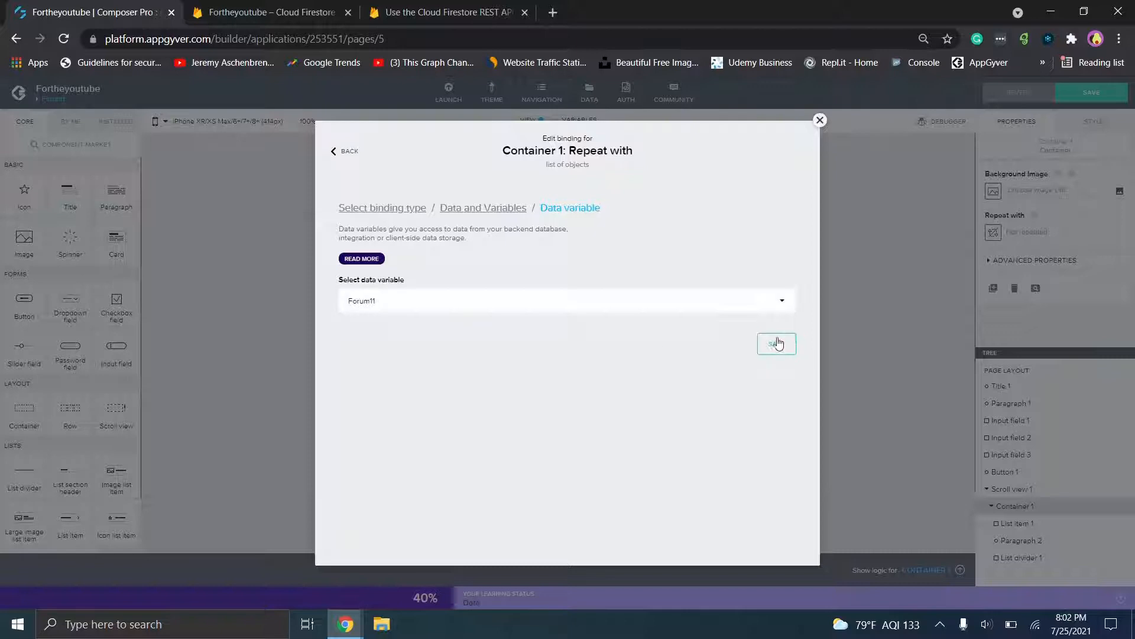
{"action": "left_click", "coordinate": [791, 343]}
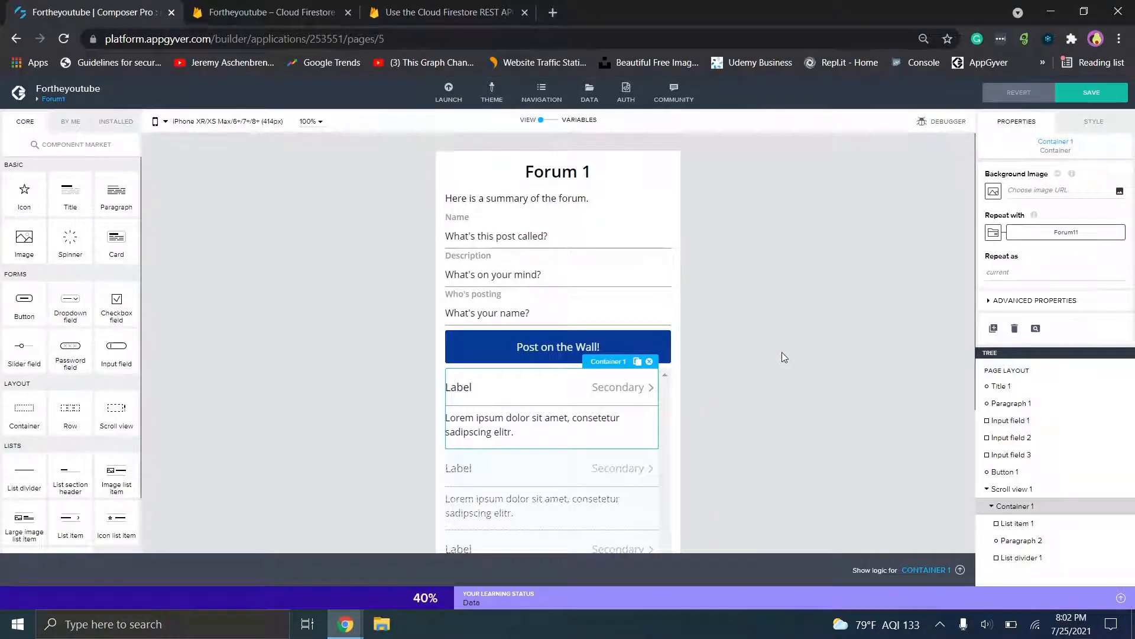
- Bind the list item's primary label to the repeated data item's property current.fields.Name.stringValue
{"action": "scroll", "coordinate": [533, 213], "scroll_direction": "down", "scroll_amount": 4}
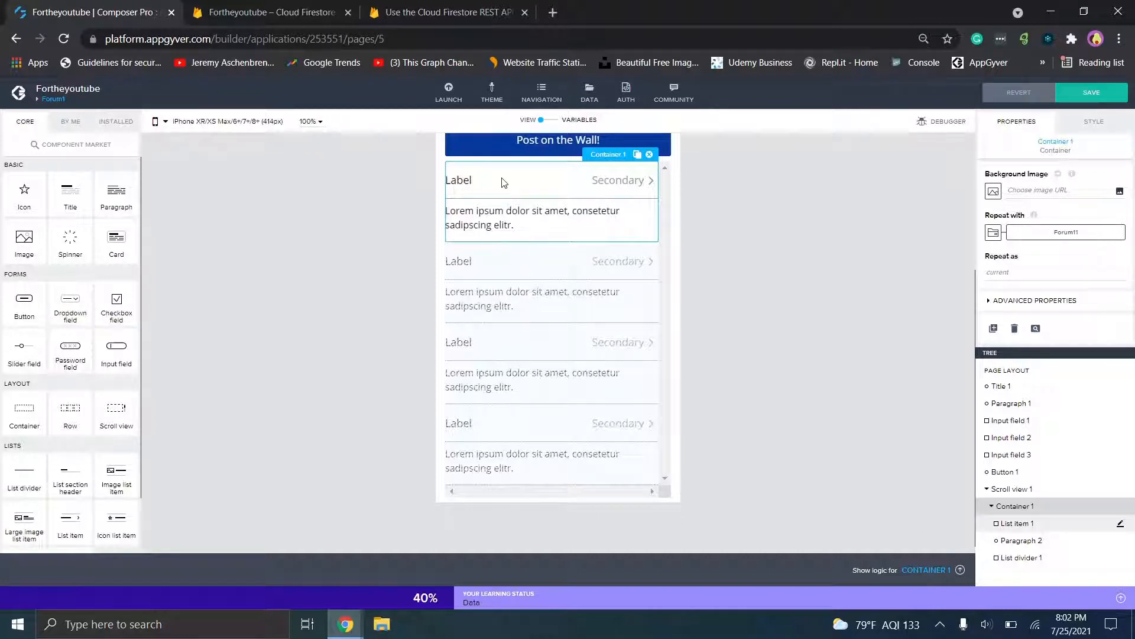
{"action": "left_click", "coordinate": [472, 181]}
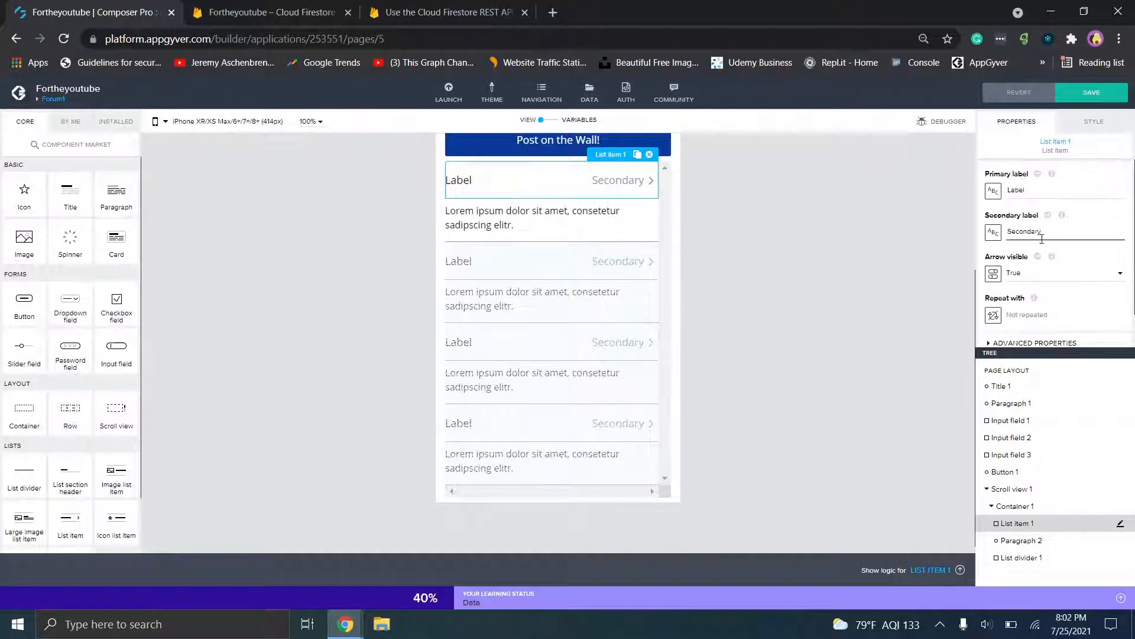
{"action": "left_click", "coordinate": [994, 191]}
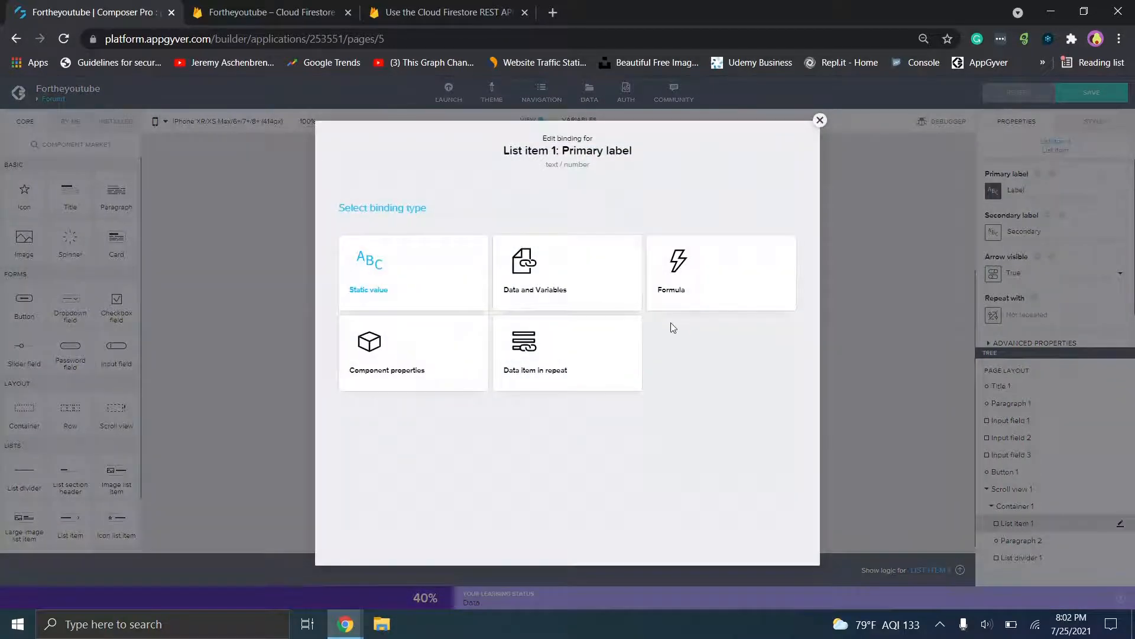
{"action": "left_click", "coordinate": [556, 348]}
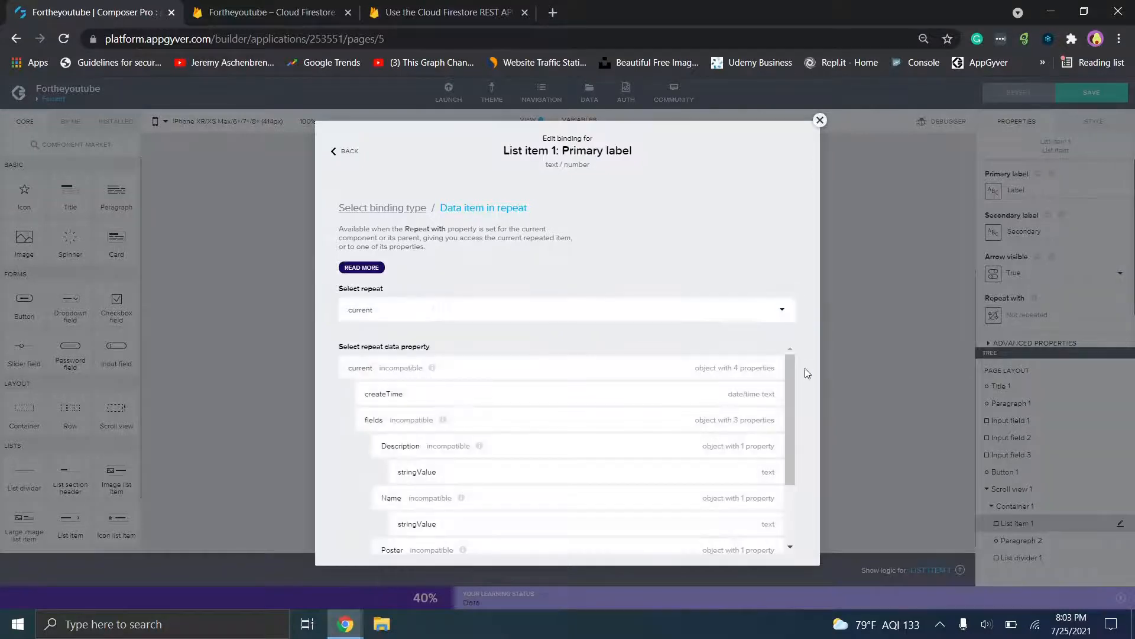
{"action": "left_click_drag", "start_coordinate": [790, 367], "coordinate": [799, 420]}
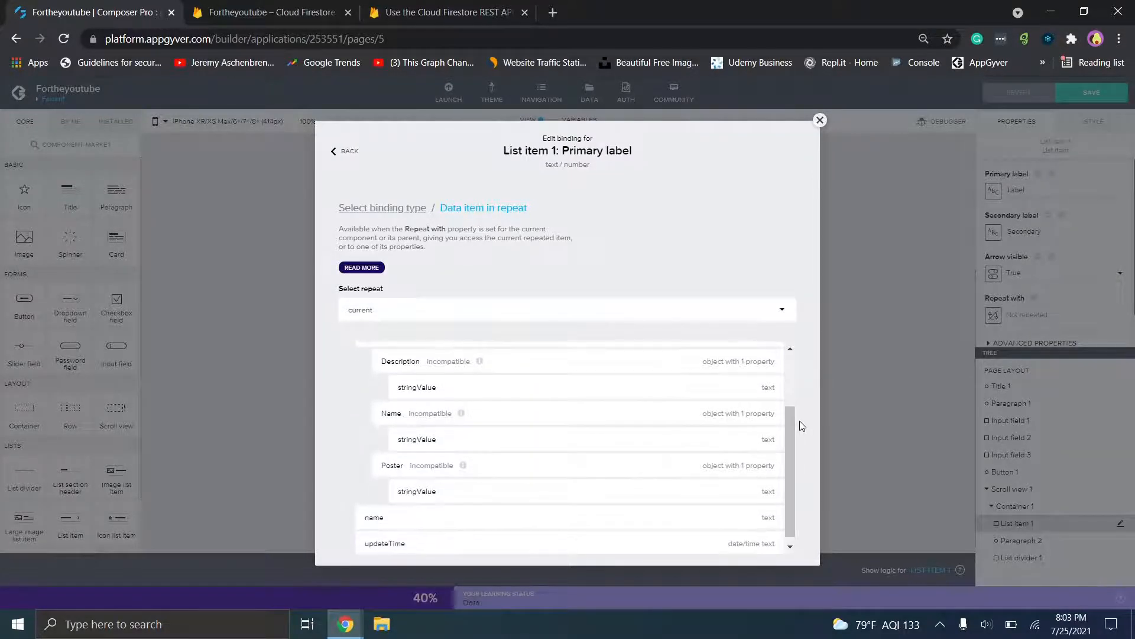
{"action": "left_click", "coordinate": [678, 442]}
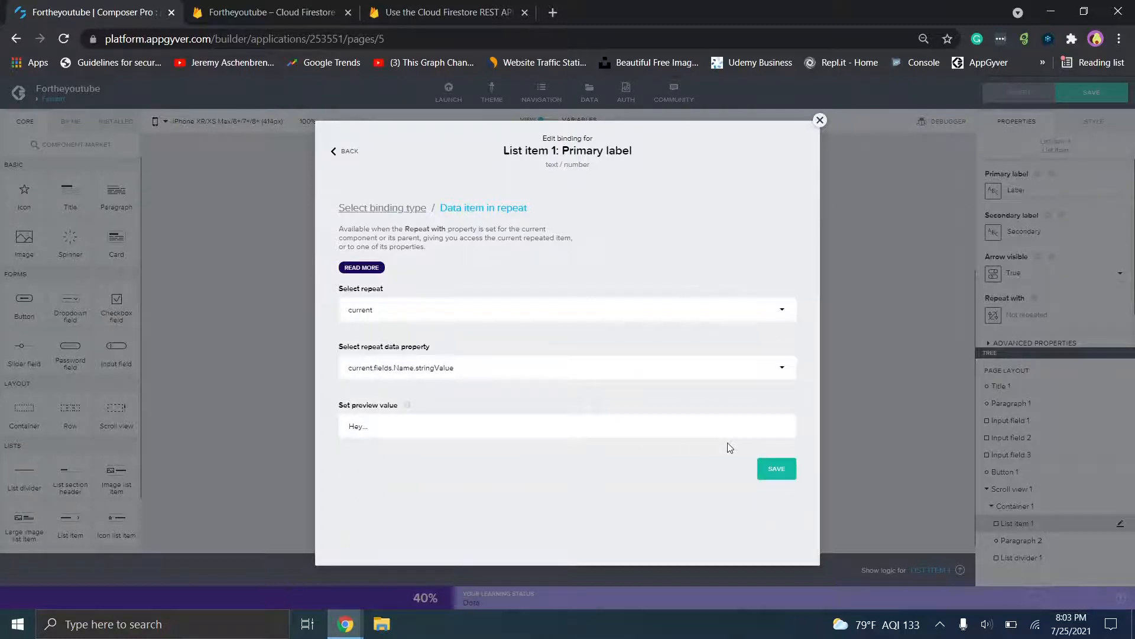
{"action": "left_click", "coordinate": [776, 468]}
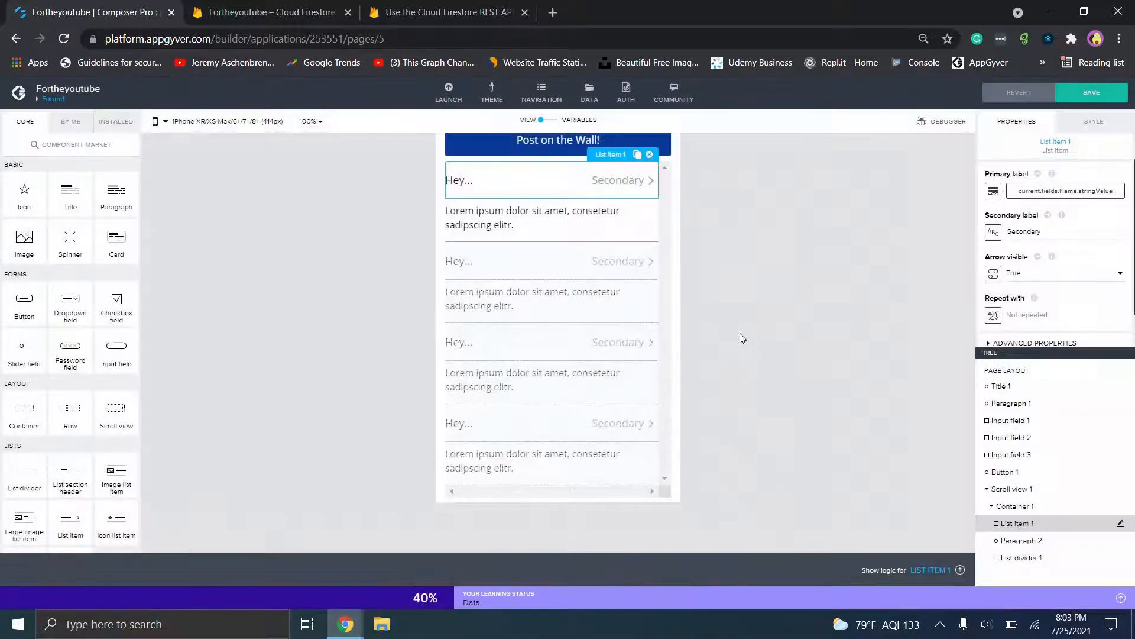
- Bind the content of the paragraph below the list item to the repeated data item's property current.fields.Poster.stringValue
{"action": "left_click", "coordinate": [555, 218]}
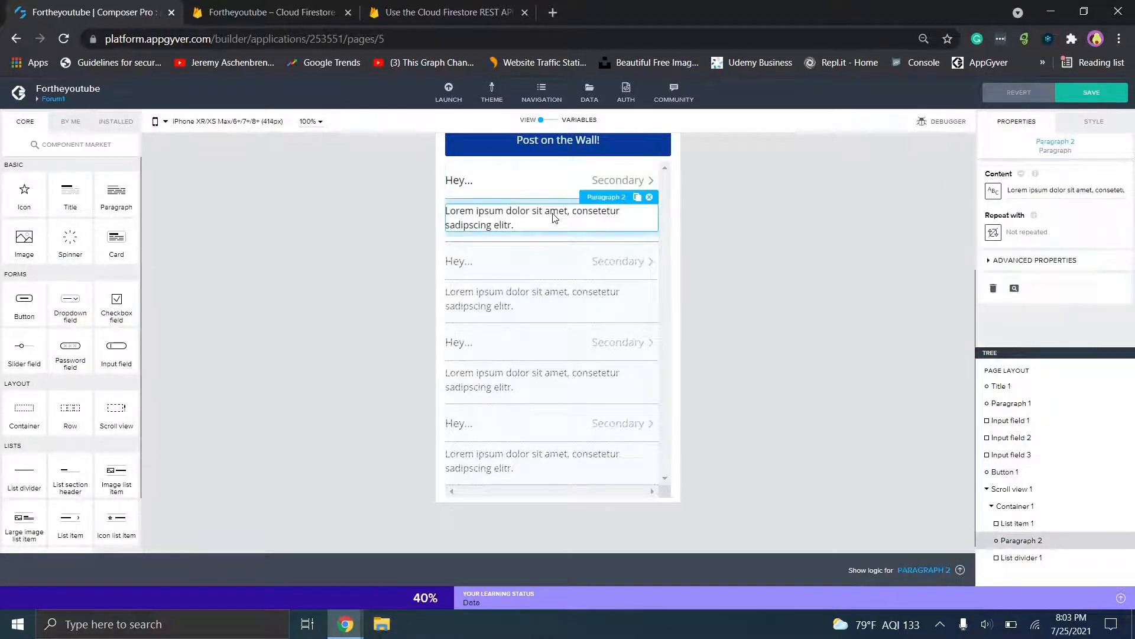
{"action": "left_click", "coordinate": [993, 191]}
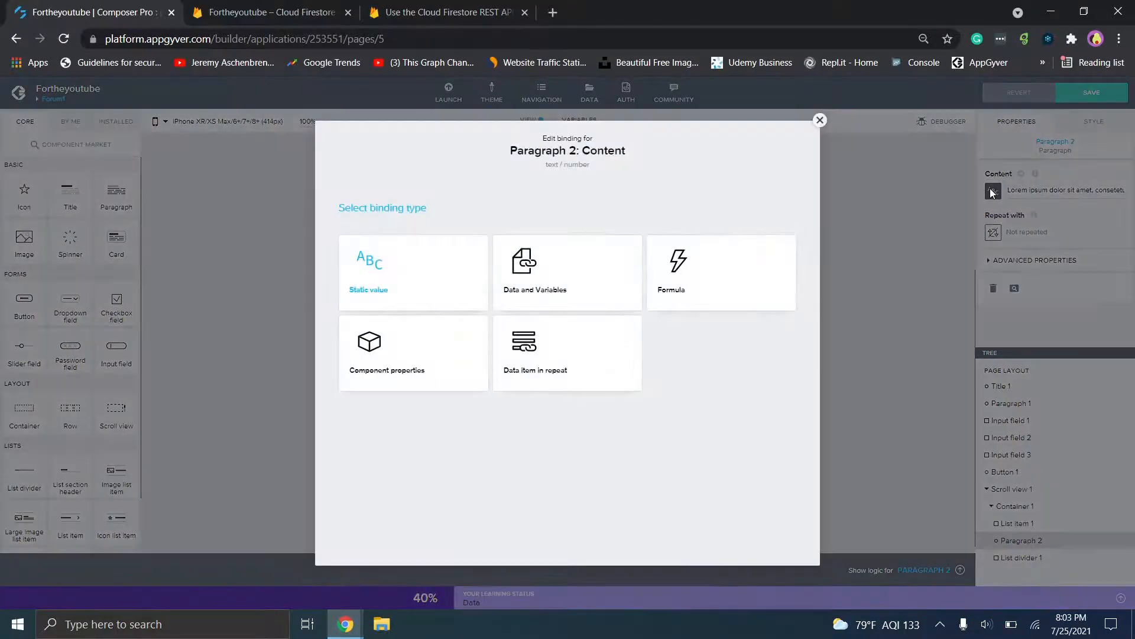
{"action": "left_click", "coordinate": [563, 382]}
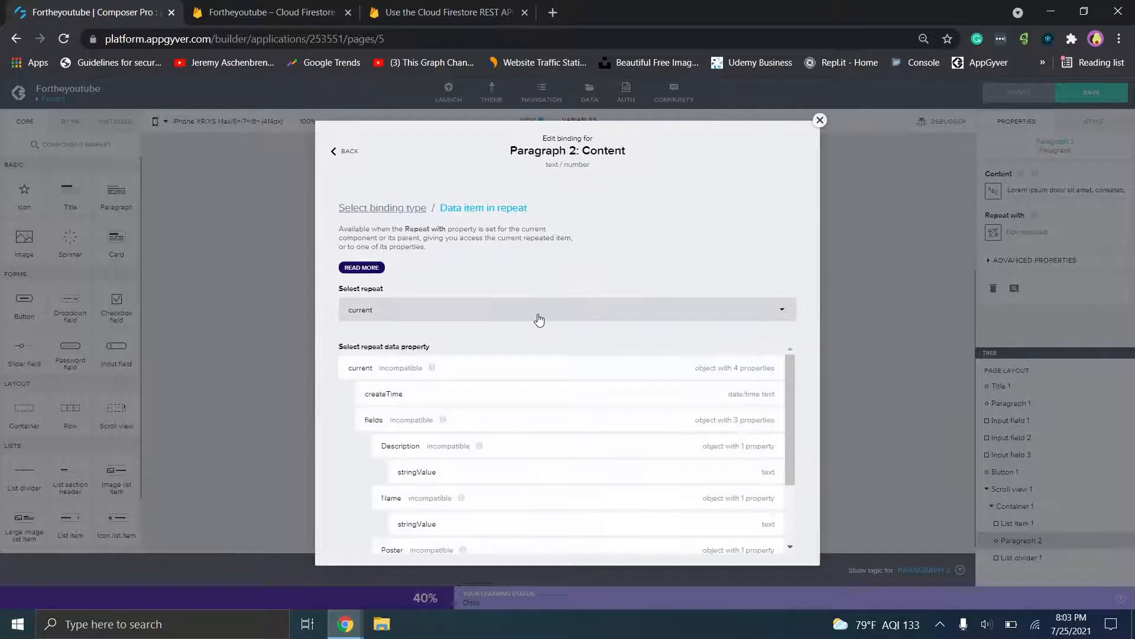
{"action": "left_click_drag", "start_coordinate": [794, 421], "coordinate": [805, 484]}
{"action": "left_click", "coordinate": [744, 483]}
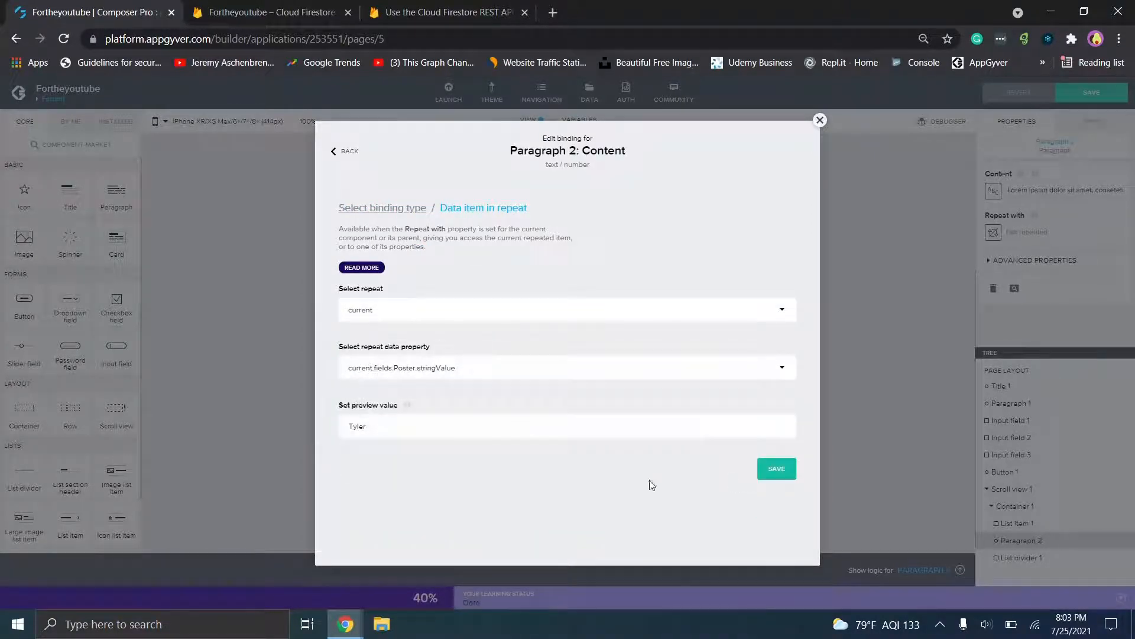
{"action": "left_click", "coordinate": [780, 471]}
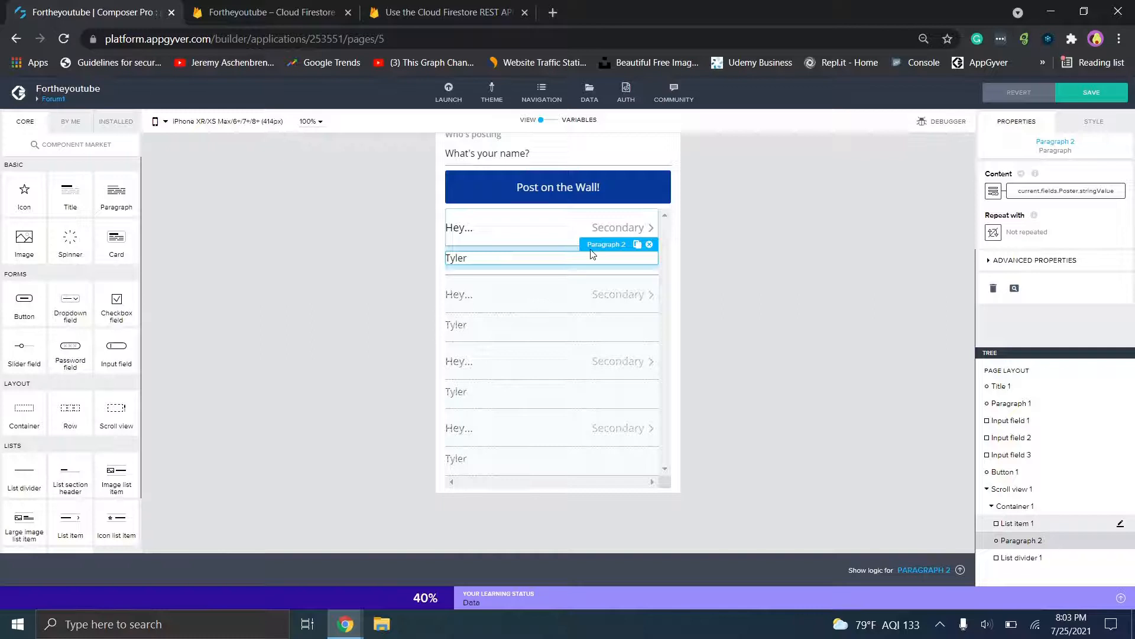
- Set the list item's secondary label to "Read More" and save the application
{"action": "left_click", "coordinate": [605, 228]}
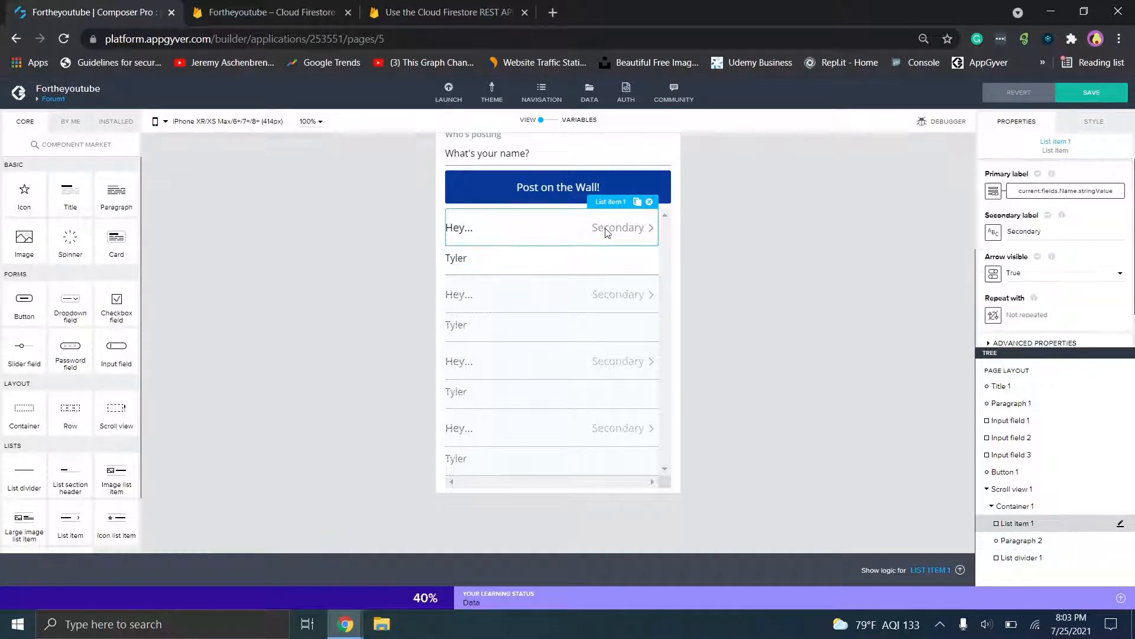
{"action": "double_click", "coordinate": [1059, 231]}
{"action": "type", "text": "Click"}
{"action": "key", "text": "BackSpace"}
{"action": "key", "text": "BackSpace"}
{"action": "key", "text": "BackSpace"}
{"action": "key", "text": "BackSpace"}
{"action": "key", "text": "BackSpace"}
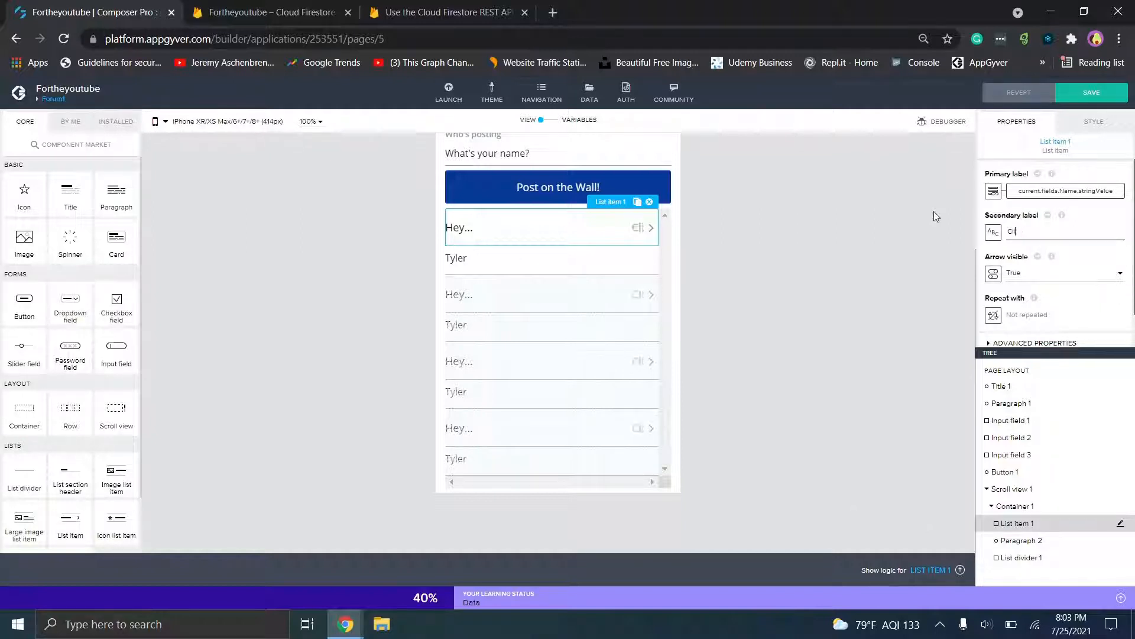
{"action": "type", "text": "Read More"}
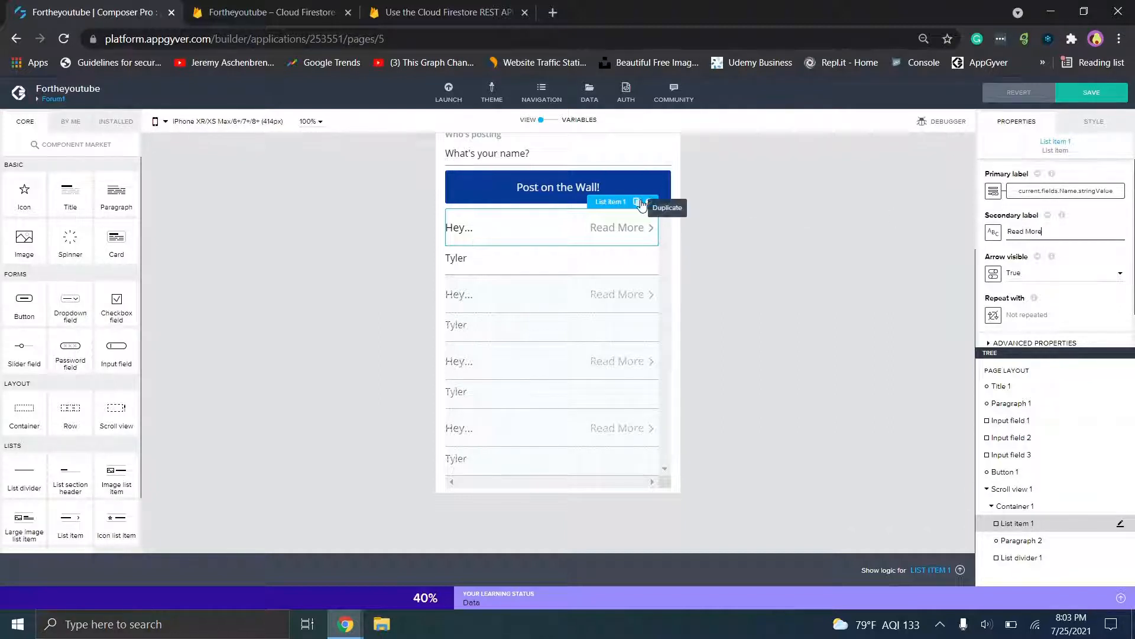
{"action": "left_click", "coordinate": [1082, 98]}
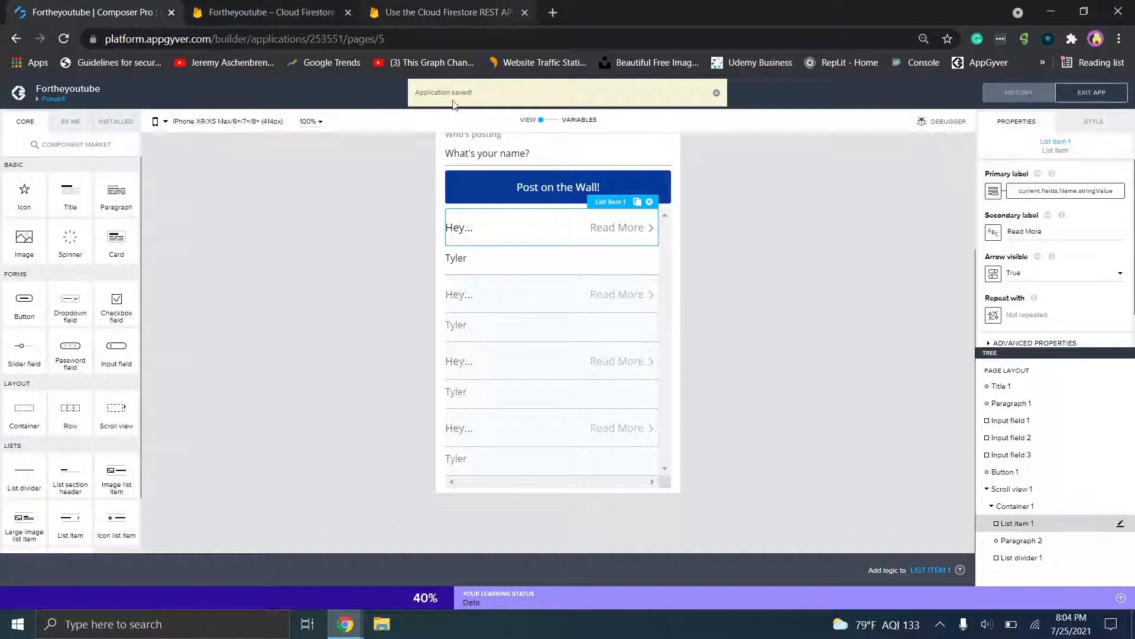
- Launch the Fortheyoutube web preview from the app preview portal and inspect the Forum 1 page in an iPhone X device view
{"action": "left_click", "coordinate": [52, 98]}
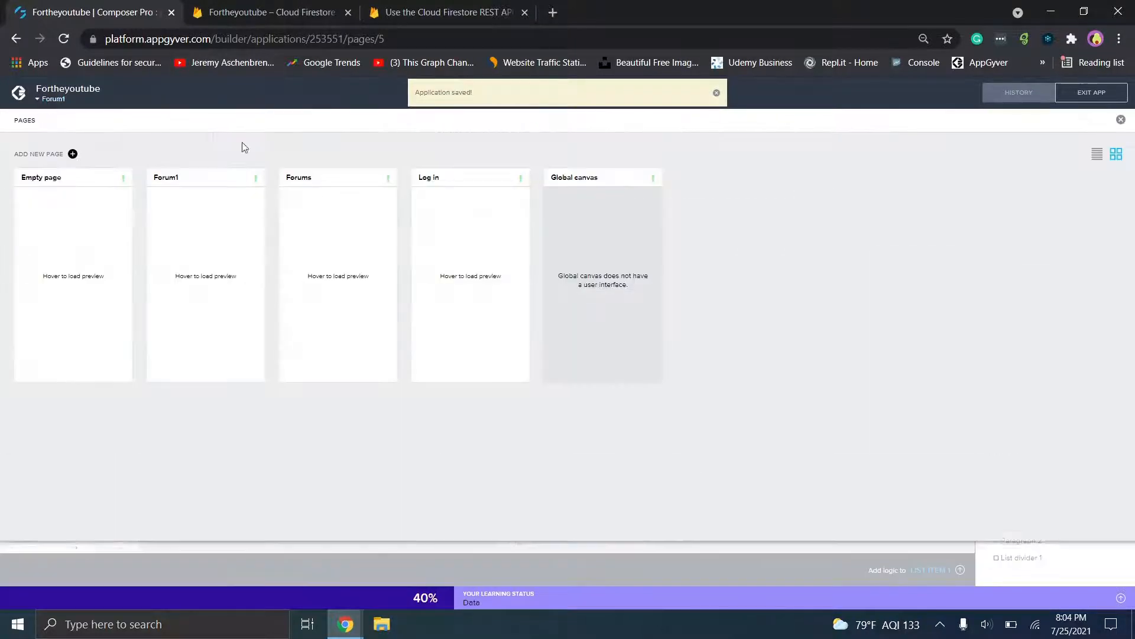
{"action": "left_click", "coordinate": [52, 98]}
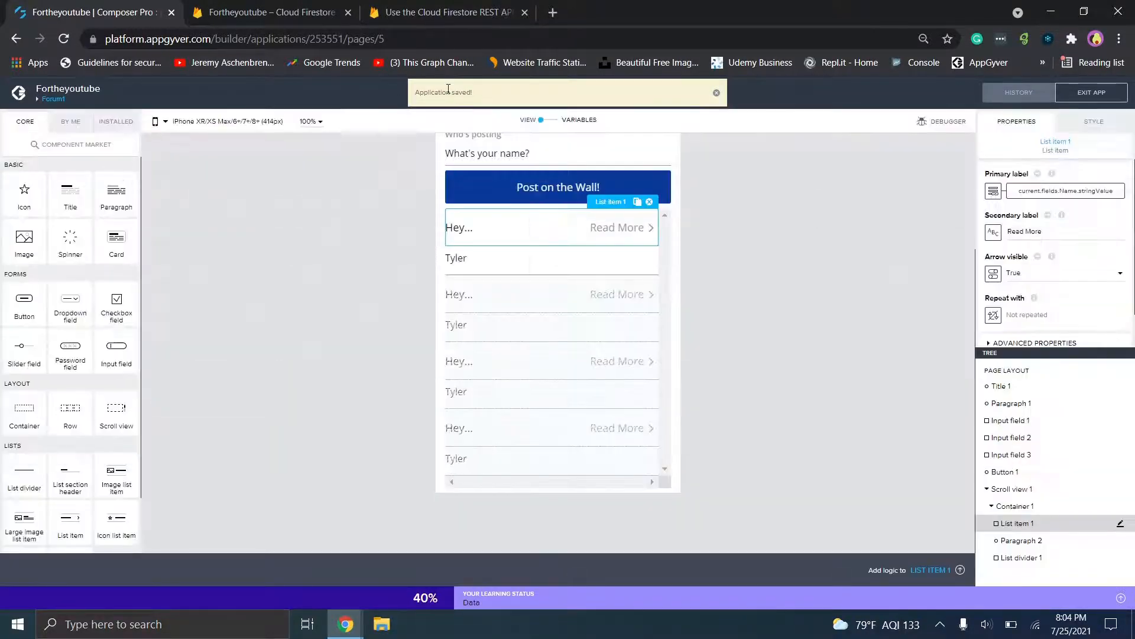
{"action": "left_click", "coordinate": [452, 95]}
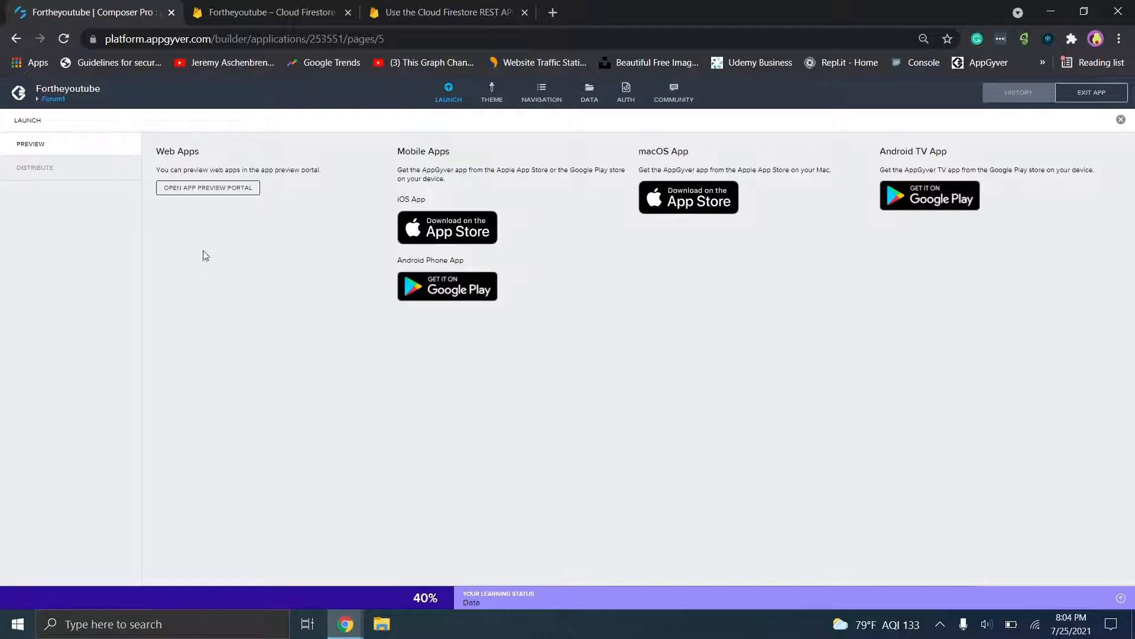
{"action": "left_click", "coordinate": [214, 190]}
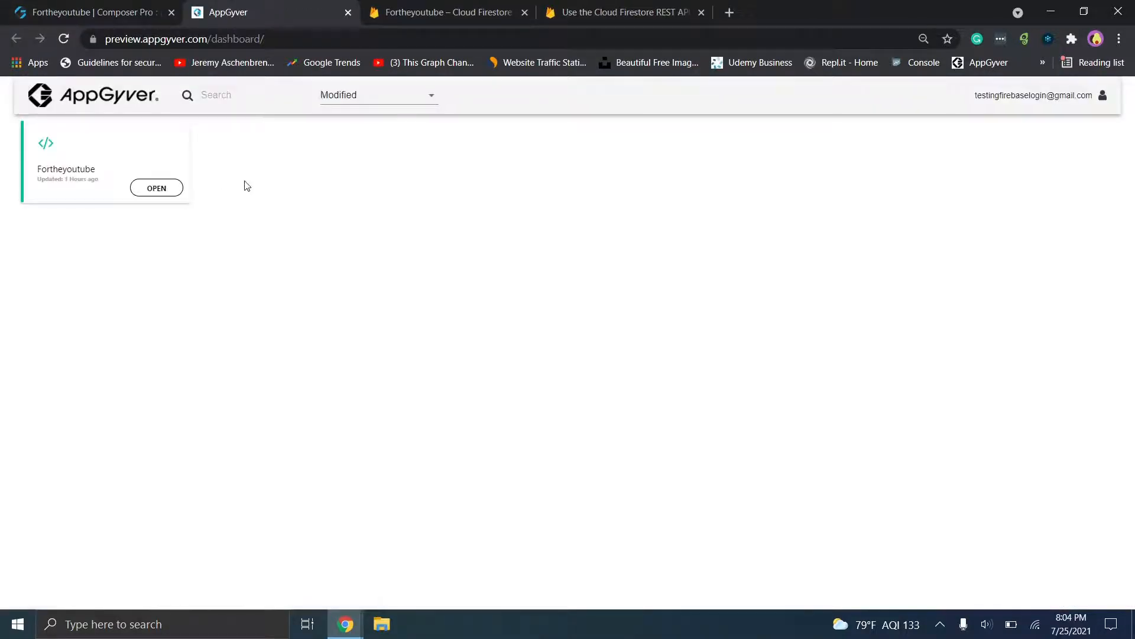
{"action": "left_click", "coordinate": [148, 195]}
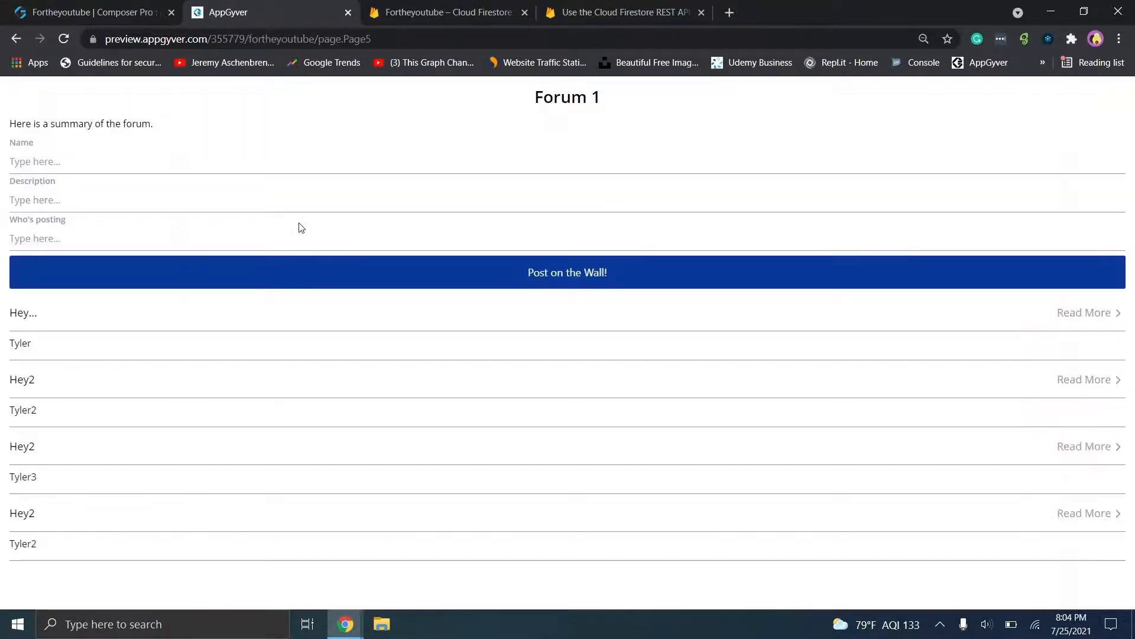
{"action": "right_click", "coordinate": [253, 119]}
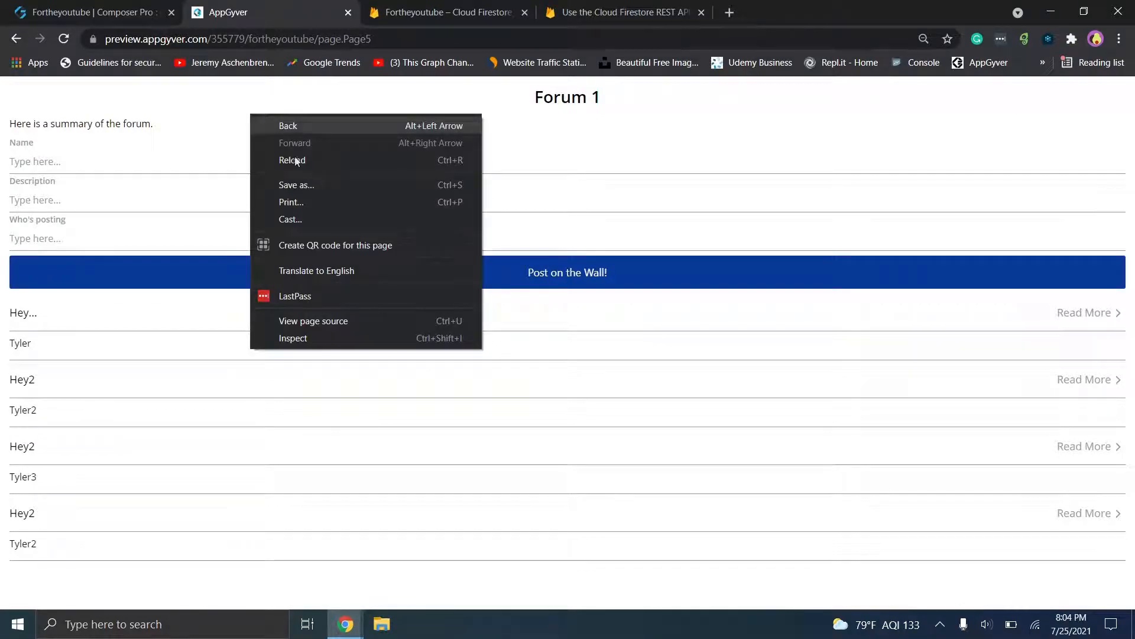
{"action": "left_click", "coordinate": [311, 337]}
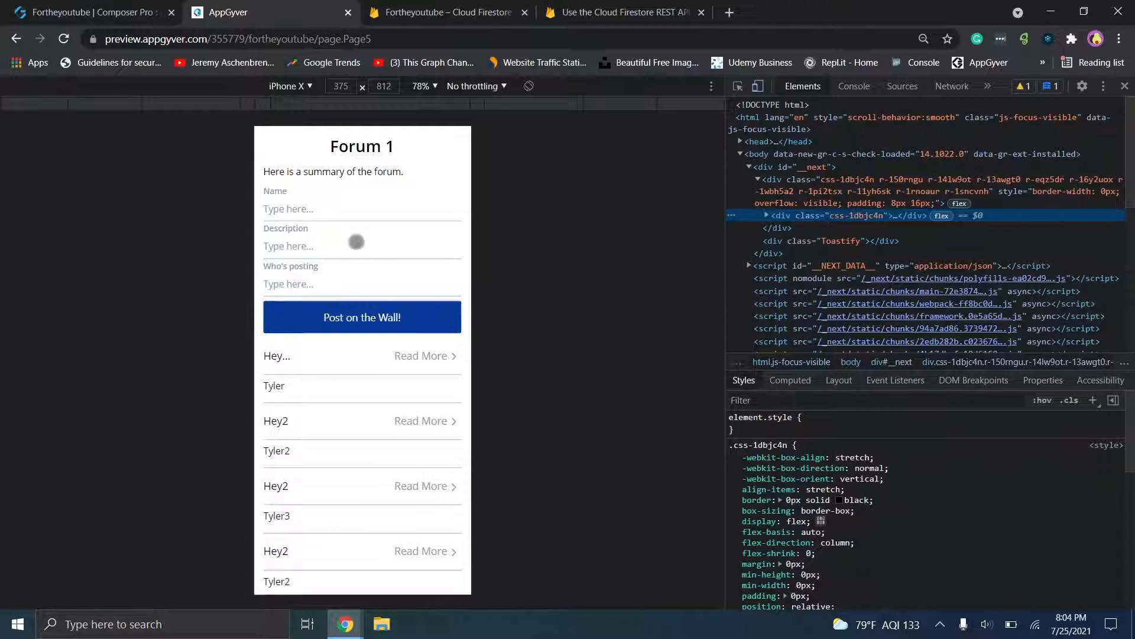
- Check the fields of the Forum1 documents in Cloud Firestore and return to the app preview
{"action": "left_click", "coordinate": [467, 10]}
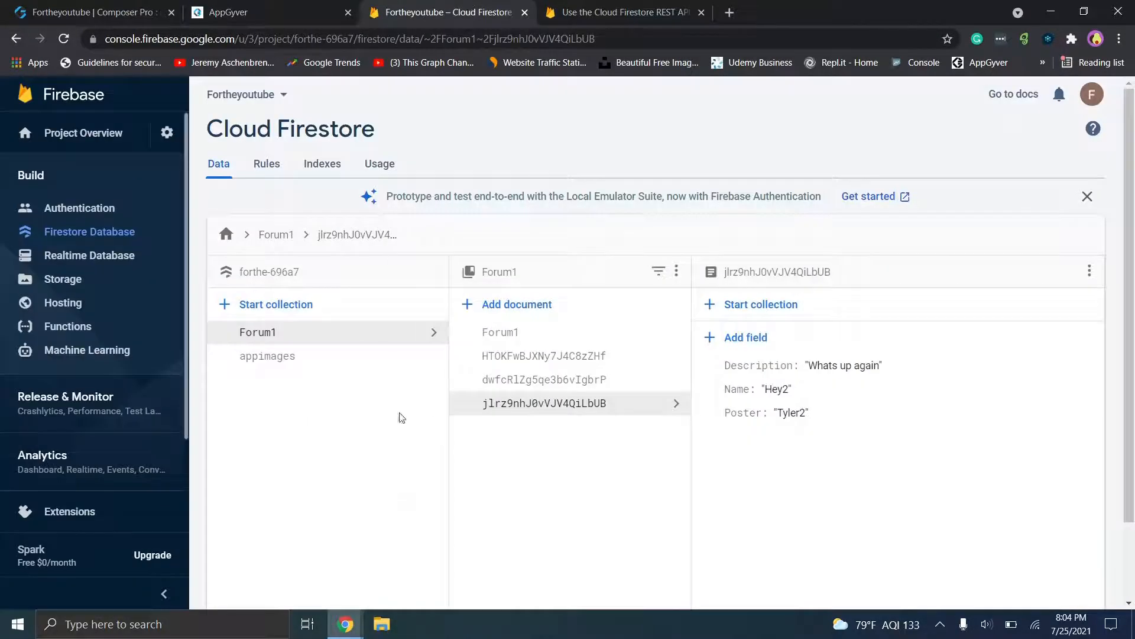
{"action": "left_click", "coordinate": [539, 367]}
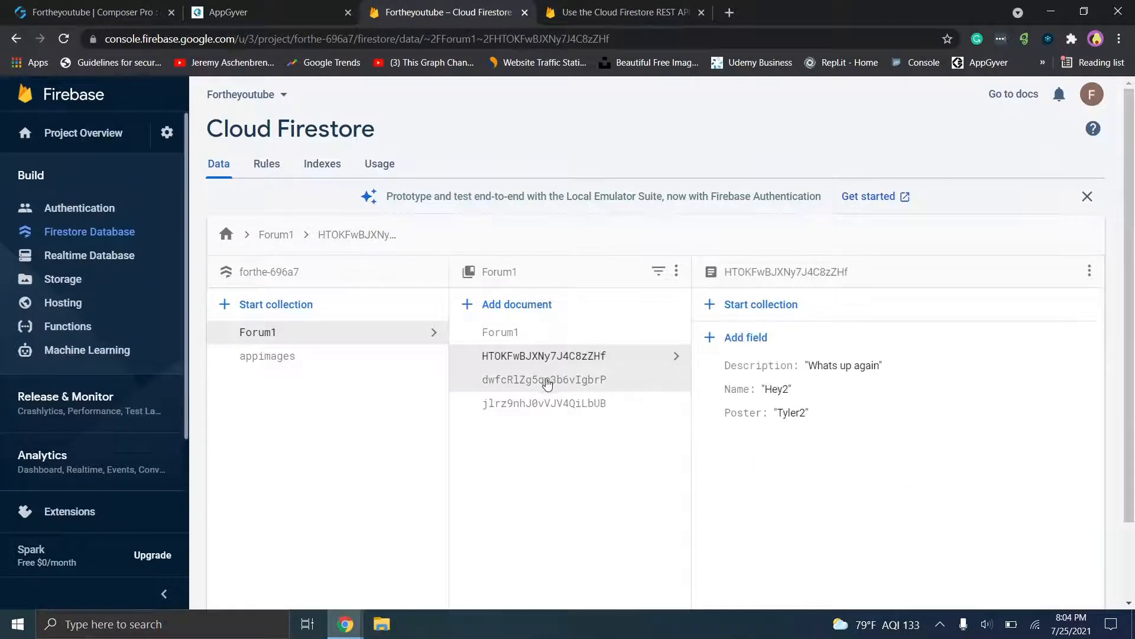
{"action": "left_click", "coordinate": [296, 7]}
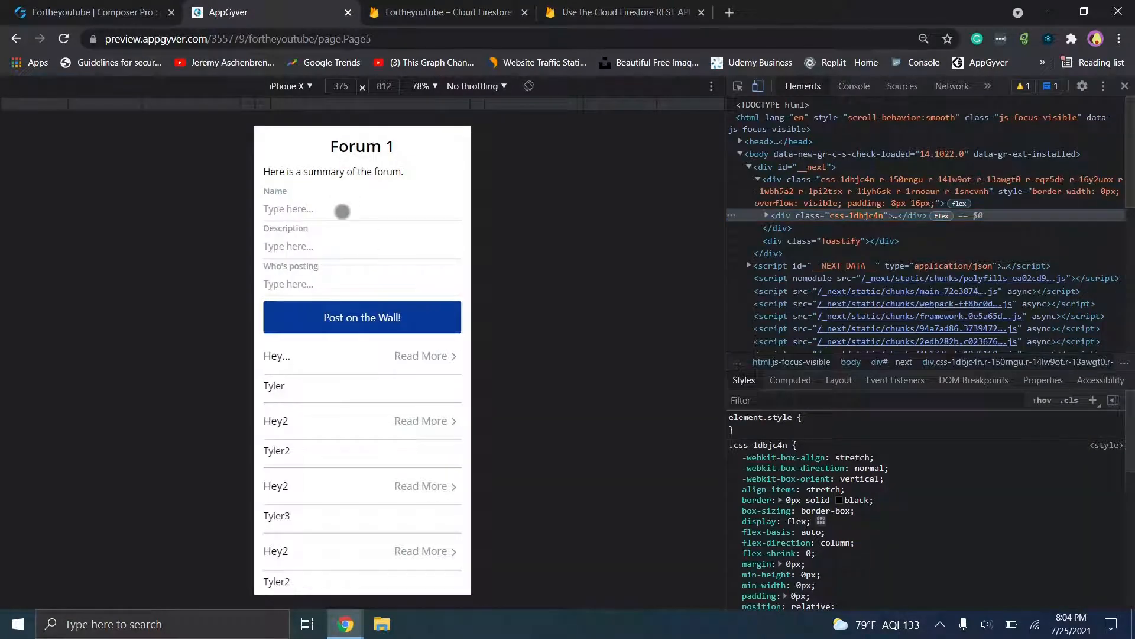
- Post to the wall with name "Test Name", description "Description Test" and poster "This guy", and review the updated post list
{"action": "type", "text": "Test"}
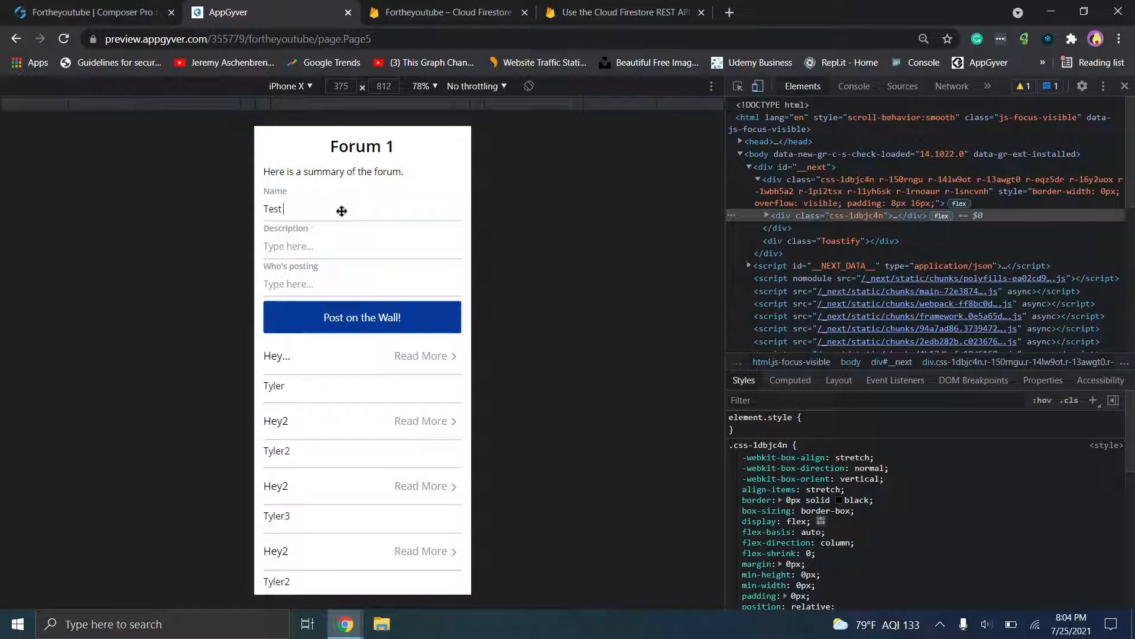
{"action": "type", "text": " NameDescription Te"}
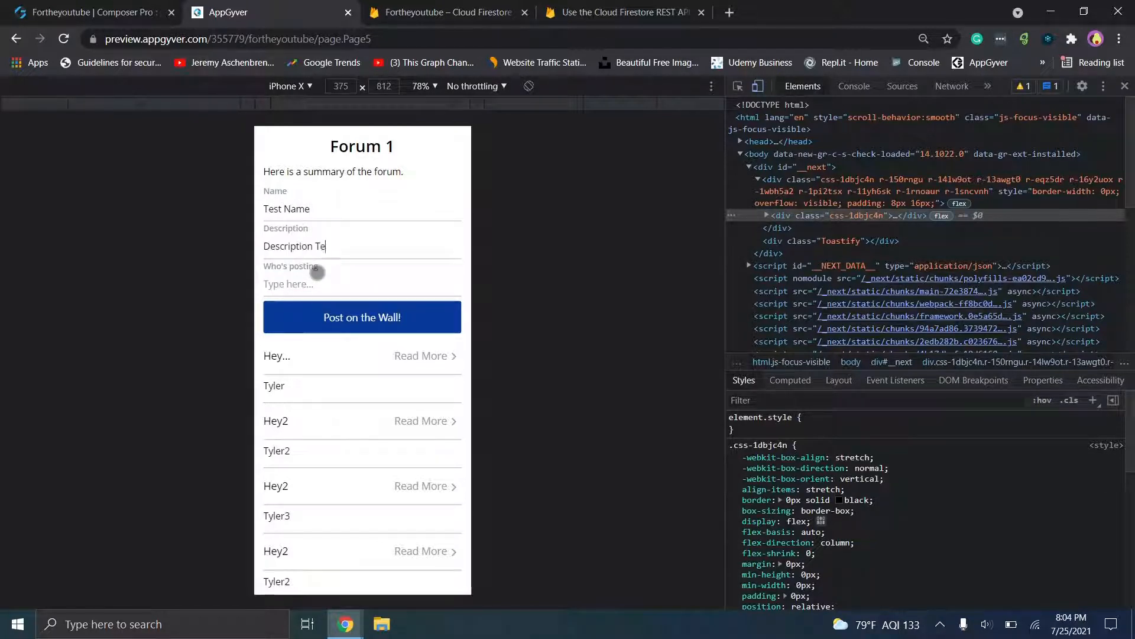
{"action": "type", "text": "This guy"}
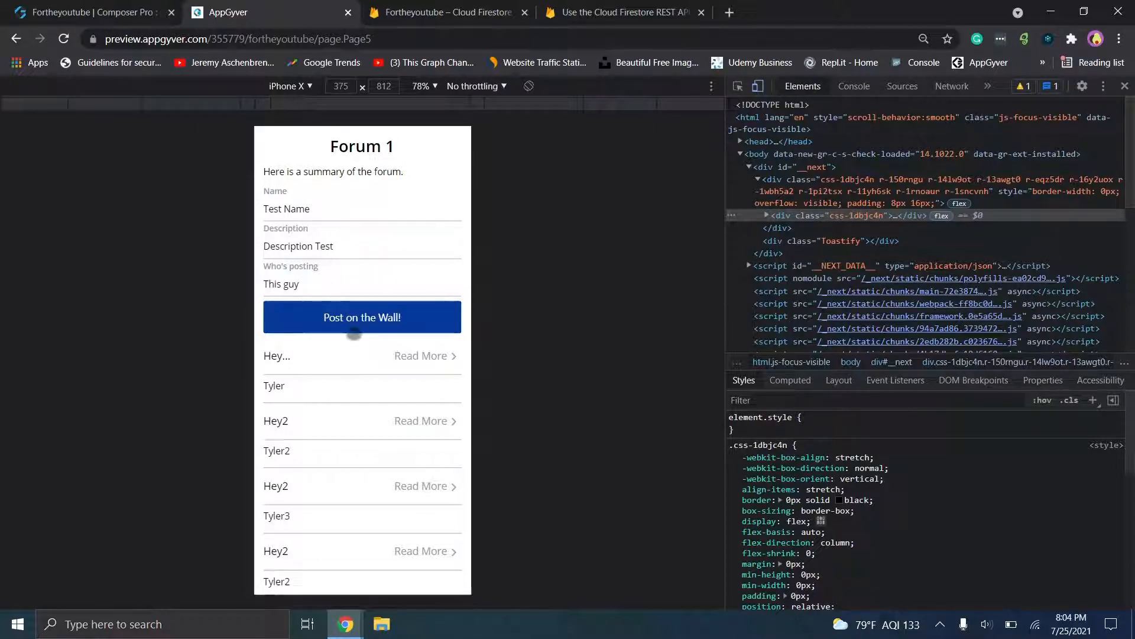
{"action": "left_click", "coordinate": [353, 323]}
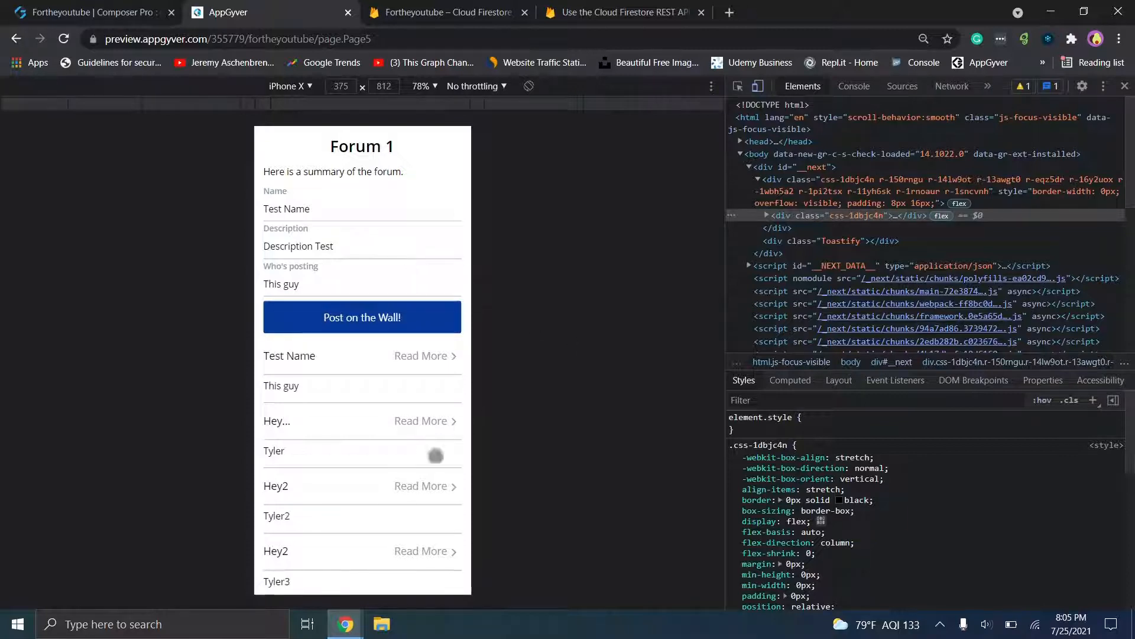
{"action": "scroll", "coordinate": [400, 499], "scroll_direction": "down", "scroll_amount": 2}
{"action": "scroll", "coordinate": [406, 385], "scroll_direction": "up", "scroll_amount": 2}
{"action": "scroll", "coordinate": [398, 438], "scroll_direction": "down", "scroll_amount": 1}
{"action": "scroll", "coordinate": [408, 446], "scroll_direction": "down", "scroll_amount": 2}
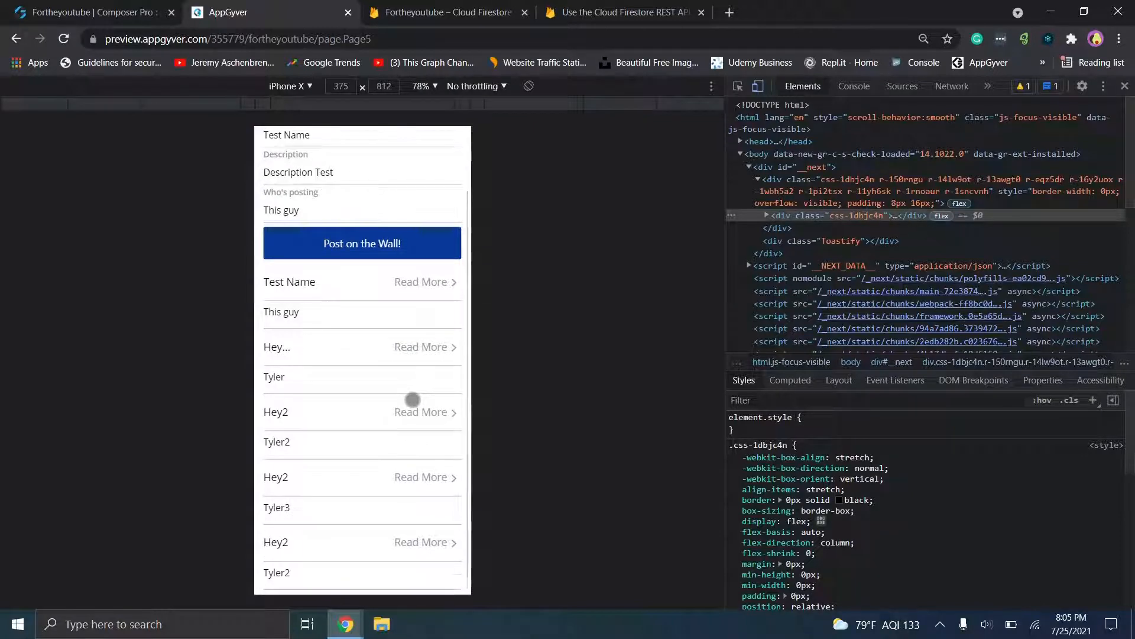
{"action": "scroll", "coordinate": [427, 478], "scroll_direction": "up", "scroll_amount": 2}
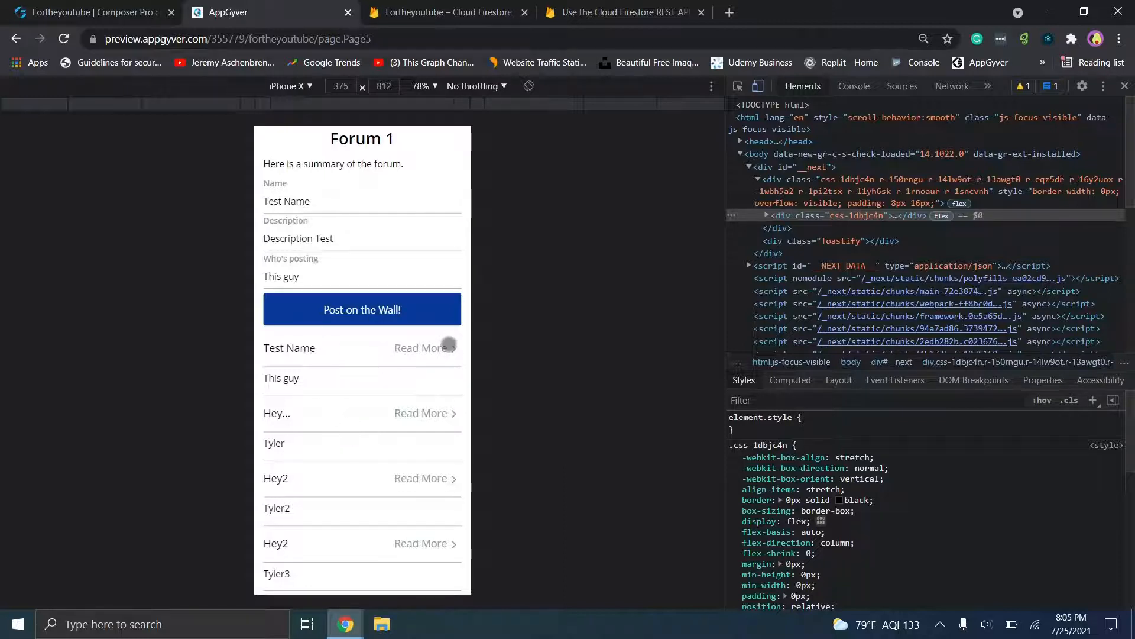
- Close the app preview, return to the composer and create a new page named Forum1item
{"action": "left_click", "coordinate": [348, 13]}
{"action": "left_click", "coordinate": [71, 7]}
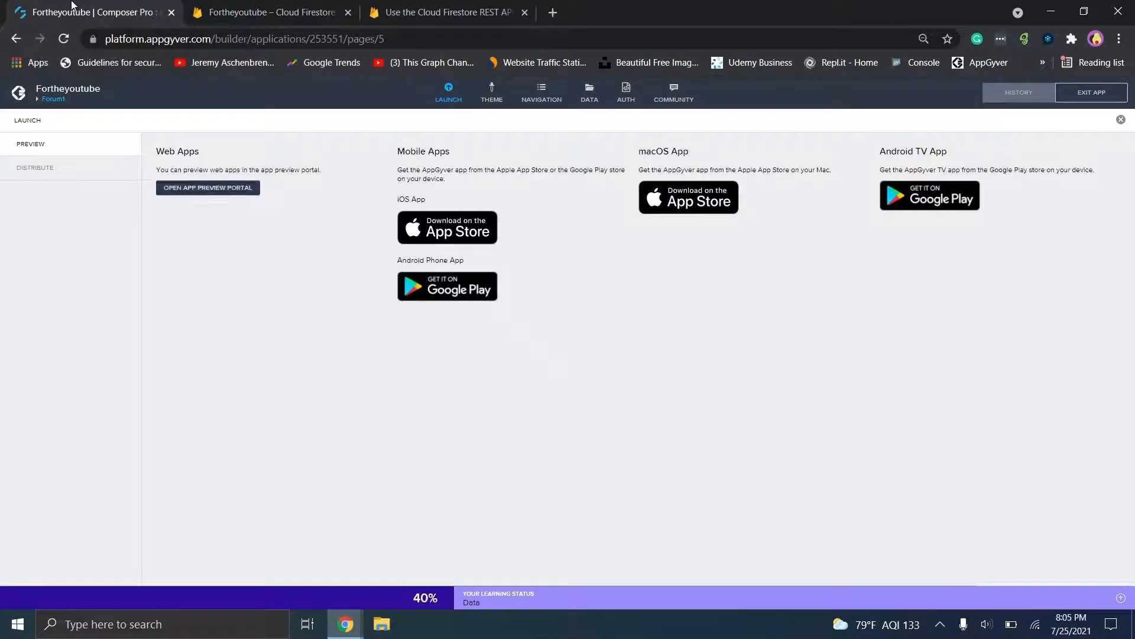
{"action": "left_click", "coordinate": [449, 92]}
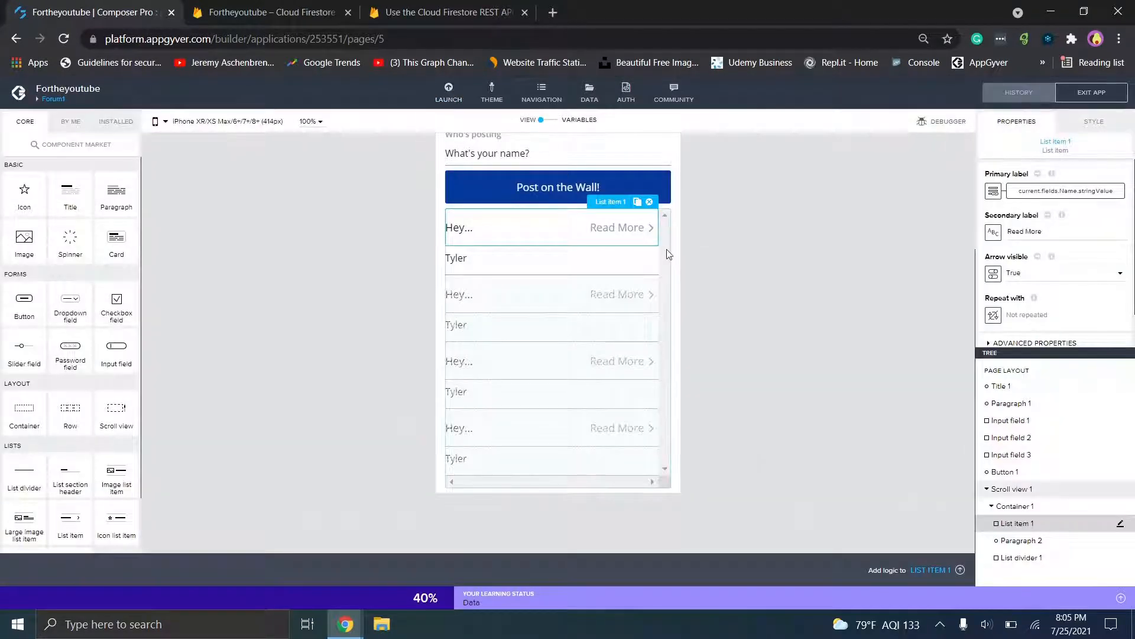
{"action": "scroll", "coordinate": [666, 253], "scroll_direction": "up", "scroll_amount": 3}
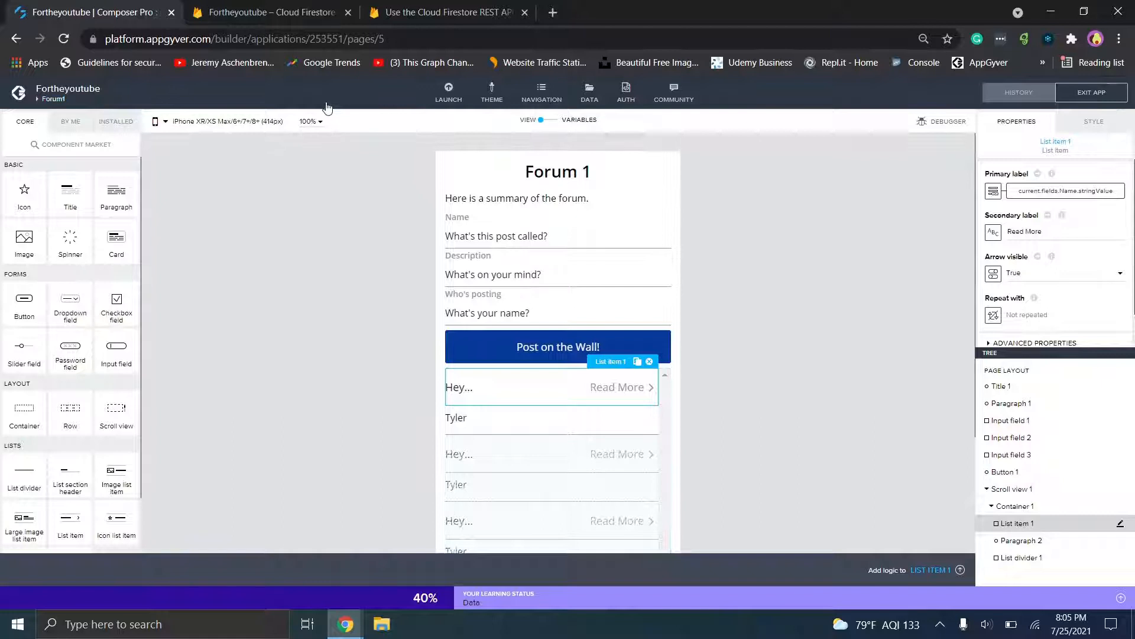
{"action": "left_click", "coordinate": [52, 99]}
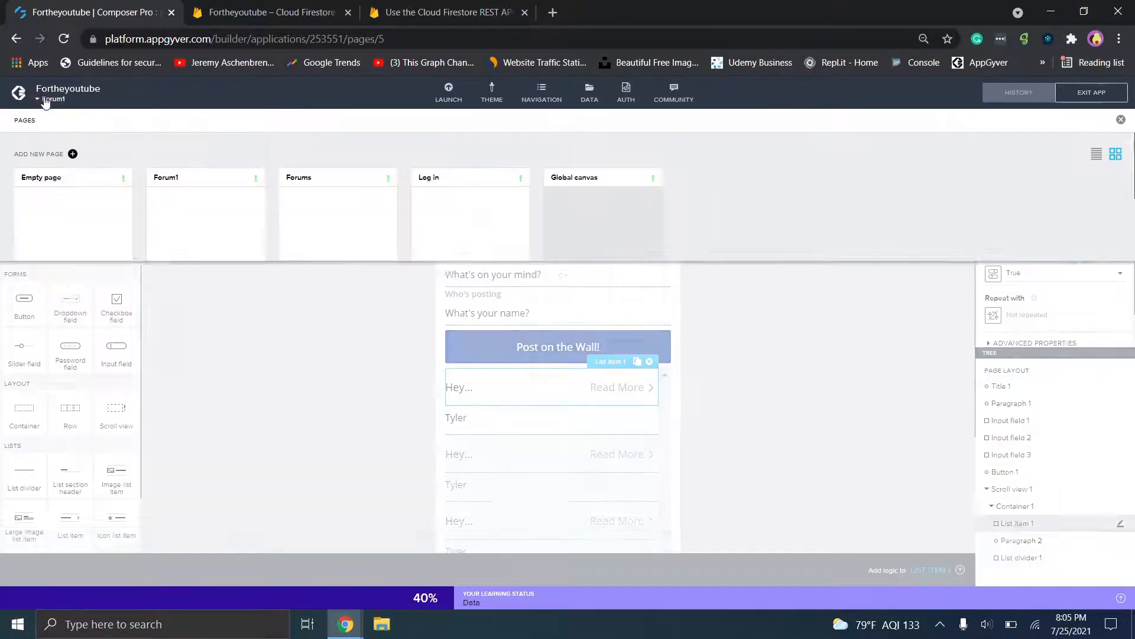
{"action": "left_click", "coordinate": [71, 155]}
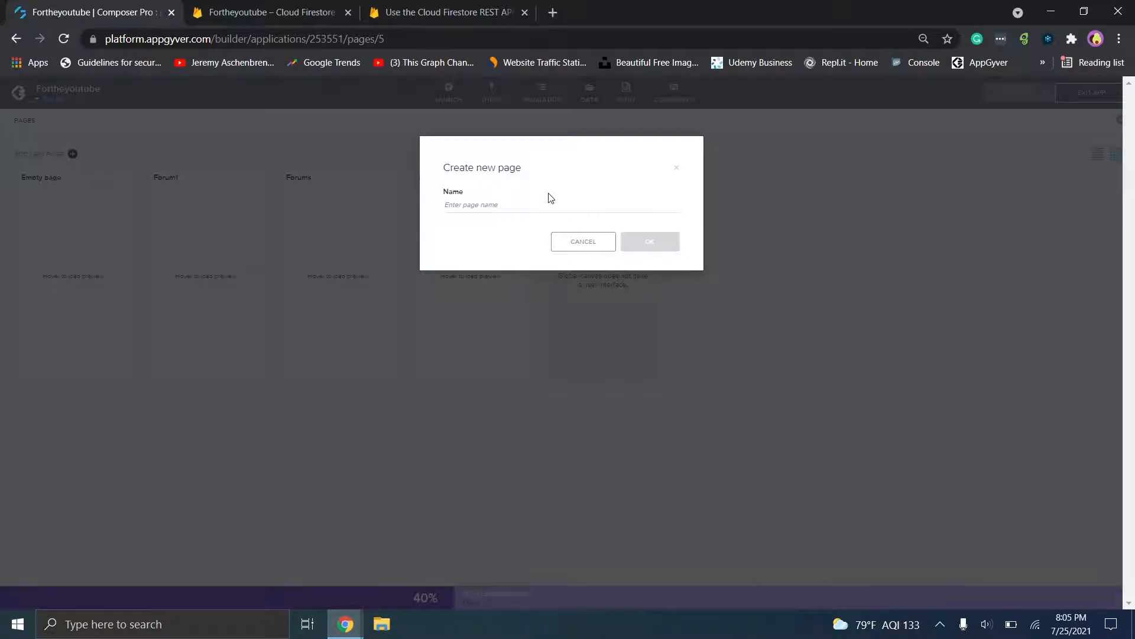
{"action": "type", "text": "Forum1item"}
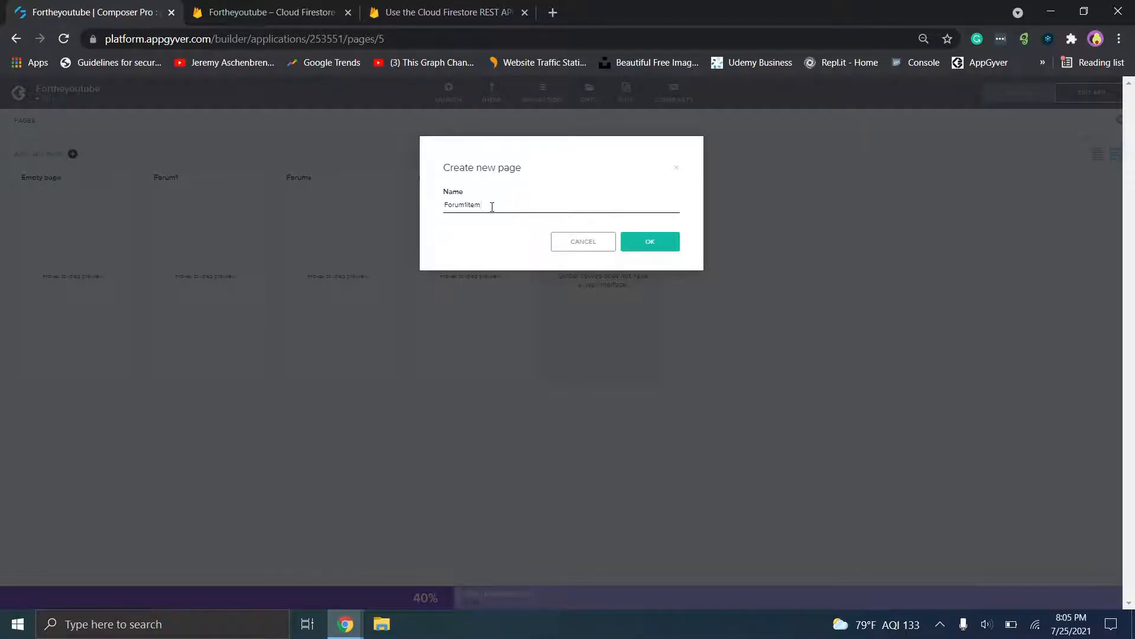
{"action": "left_click", "coordinate": [646, 244]}
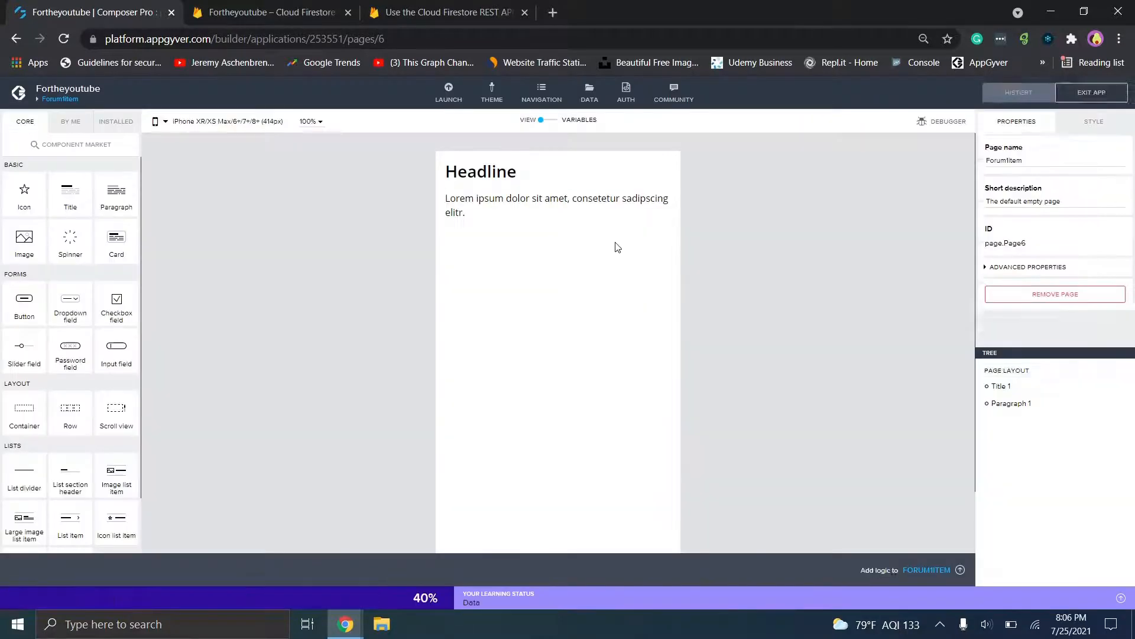
- Add the text page parameters Name, Description and Poster to the new page and save the application
{"action": "left_click", "coordinate": [556, 182]}
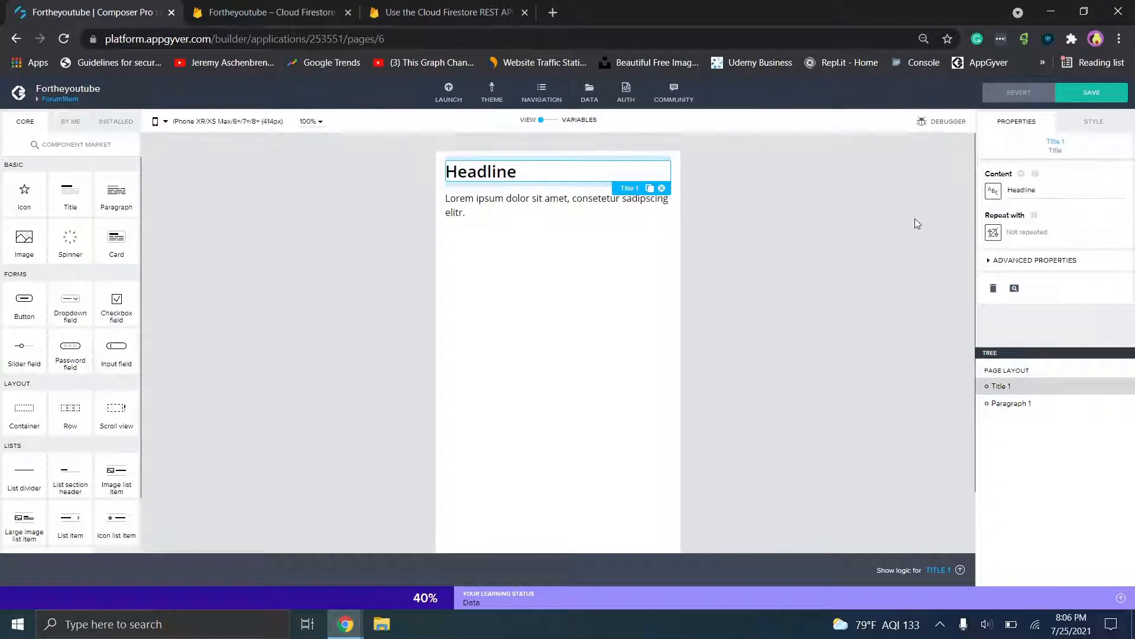
{"action": "left_click", "coordinate": [552, 120]}
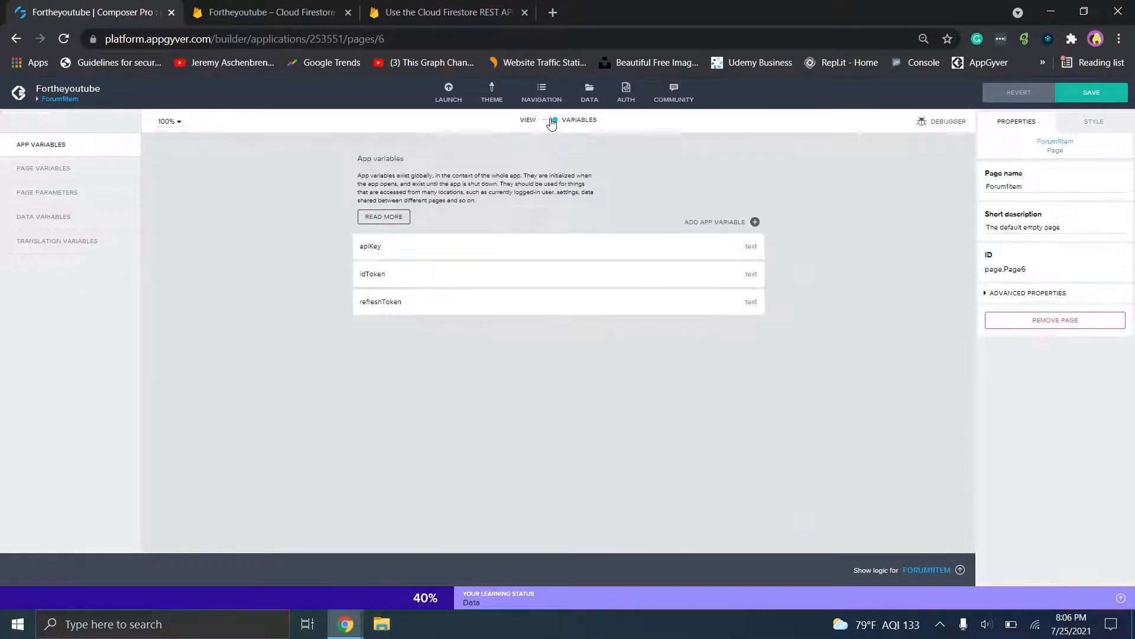
{"action": "left_click", "coordinate": [78, 205]}
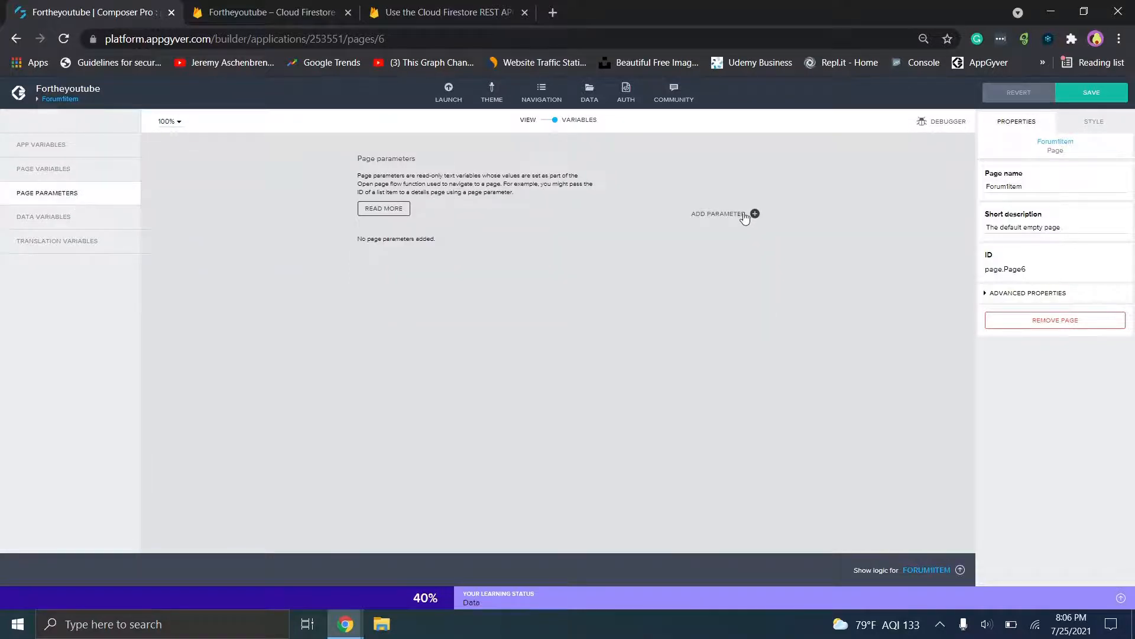
{"action": "left_click", "coordinate": [739, 216]}
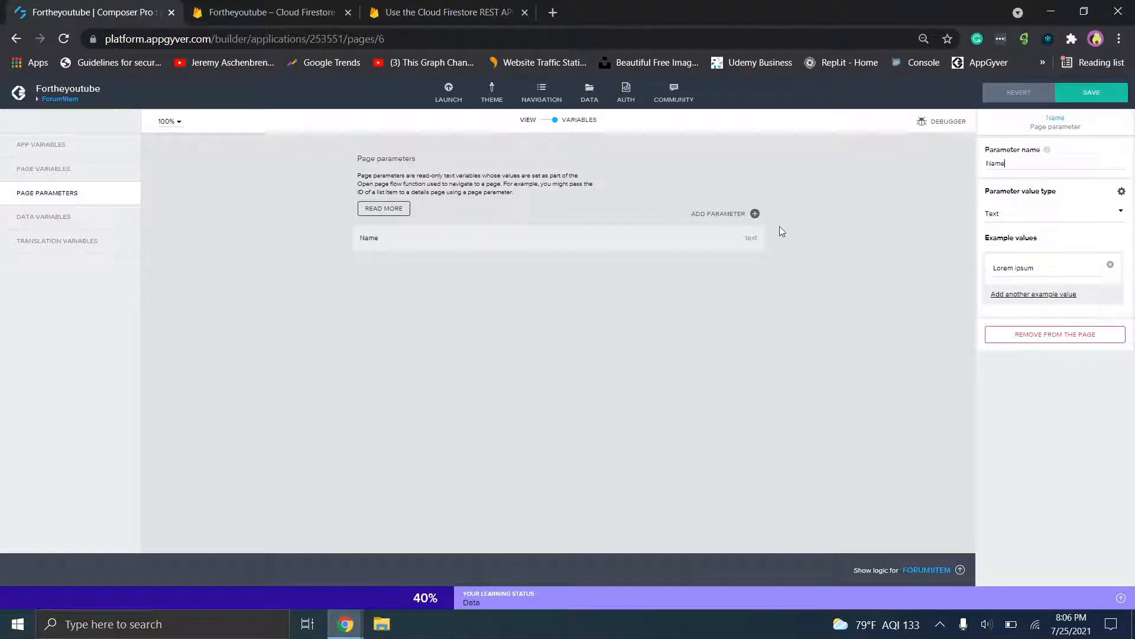
{"action": "left_click", "coordinate": [728, 214]}
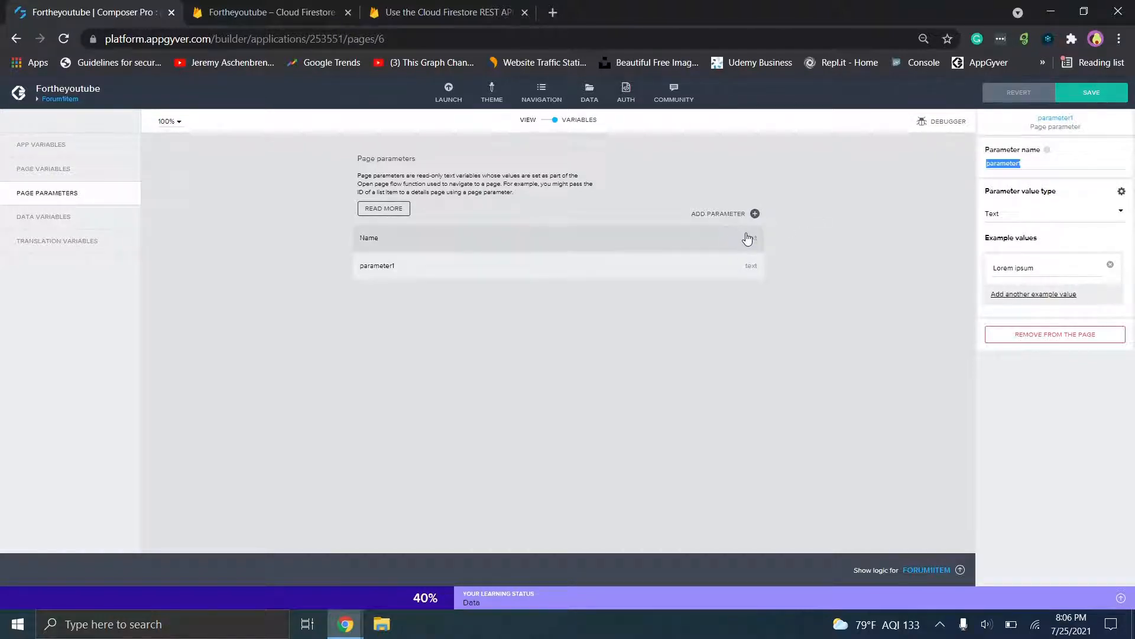
{"action": "type", "text": "Description"}
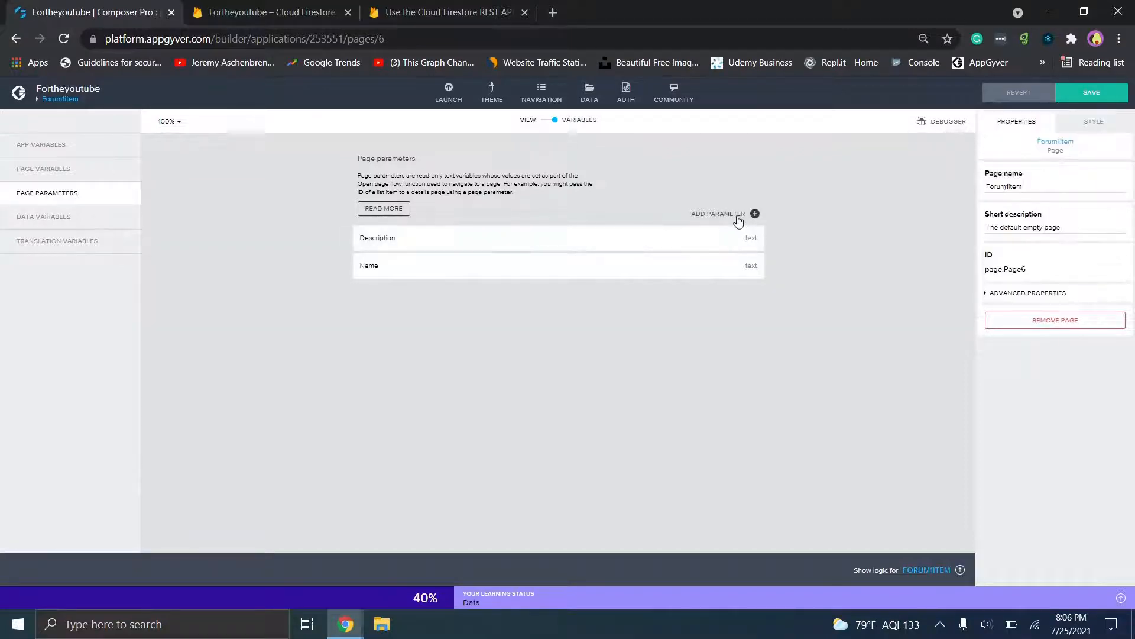
{"action": "left_click", "coordinate": [755, 213]}
{"action": "type", "text": "Poster"}
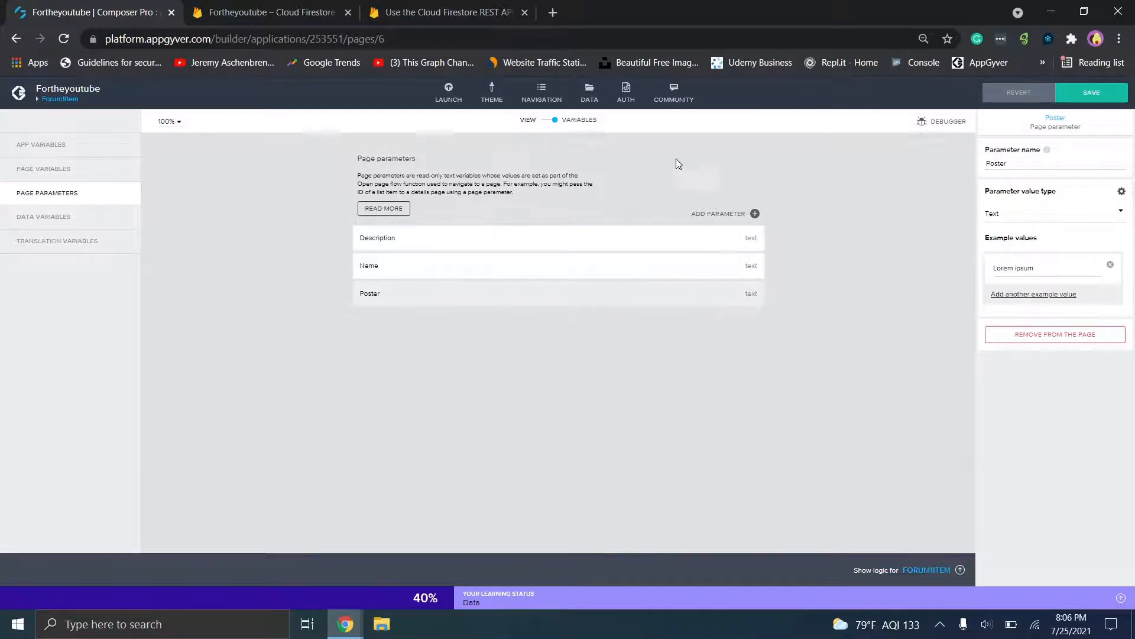
{"action": "key", "text": "ctrl+s"}
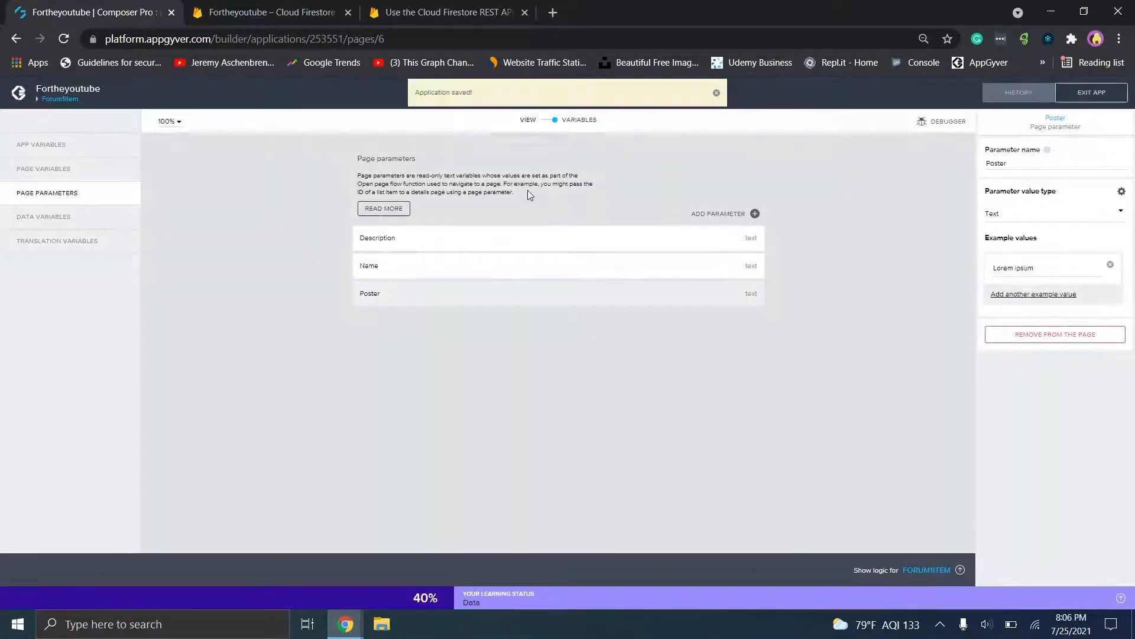
- Add a second paragraph below the existing one and bind the headline's content to the page parameter Name
{"action": "left_click", "coordinate": [545, 124]}
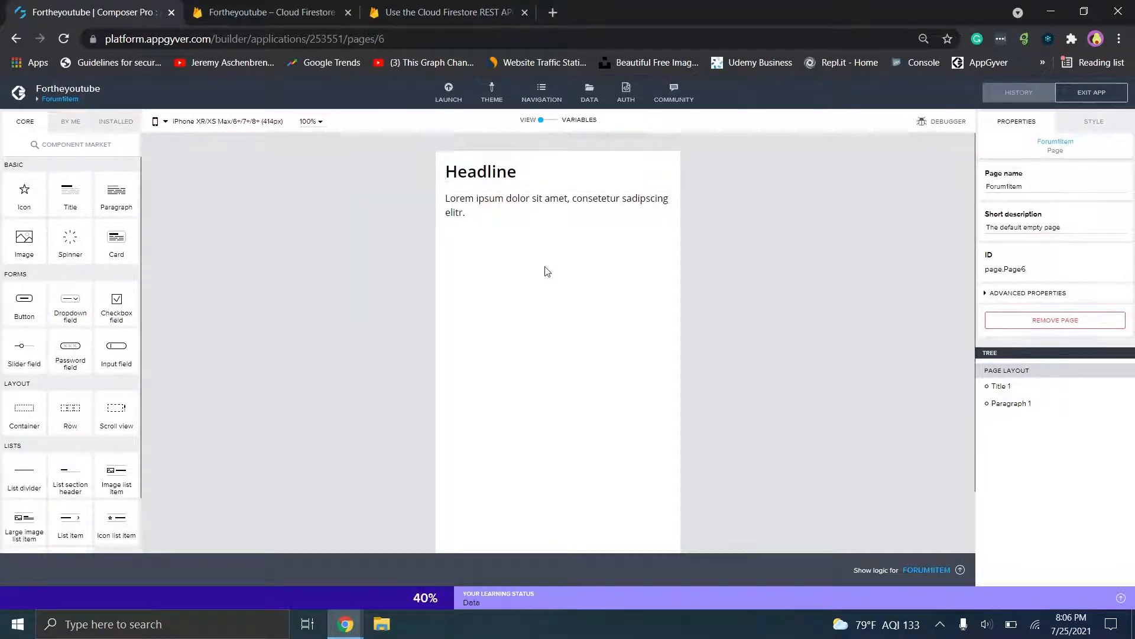
{"action": "left_click_drag", "start_coordinate": [112, 203], "coordinate": [580, 270]}
{"action": "left_click", "coordinate": [523, 171]}
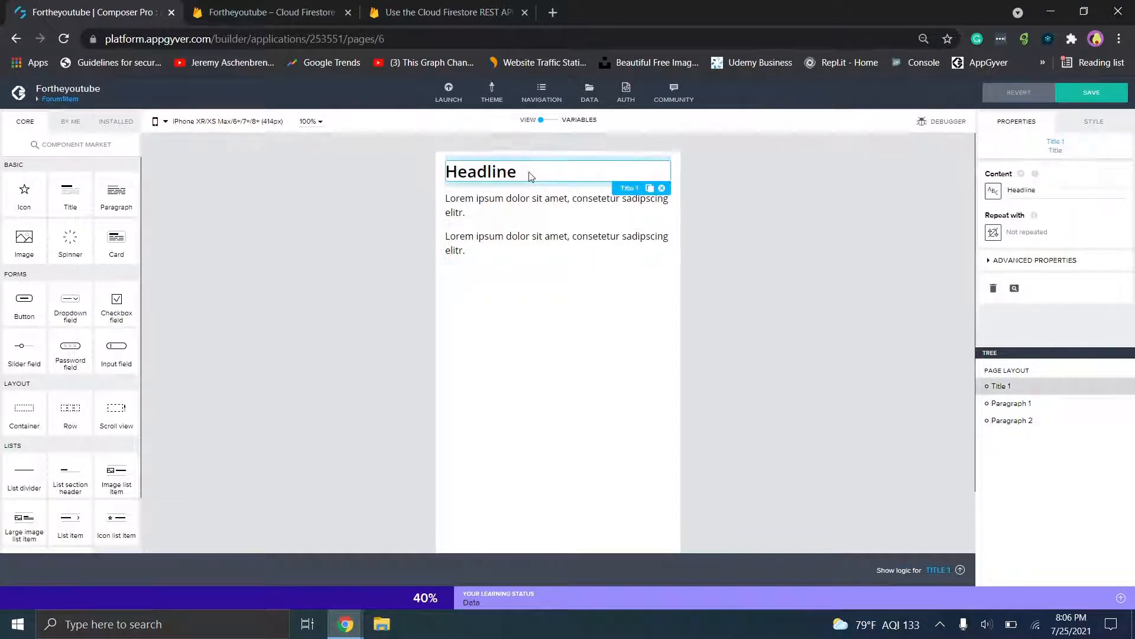
{"action": "left_click", "coordinate": [994, 191]}
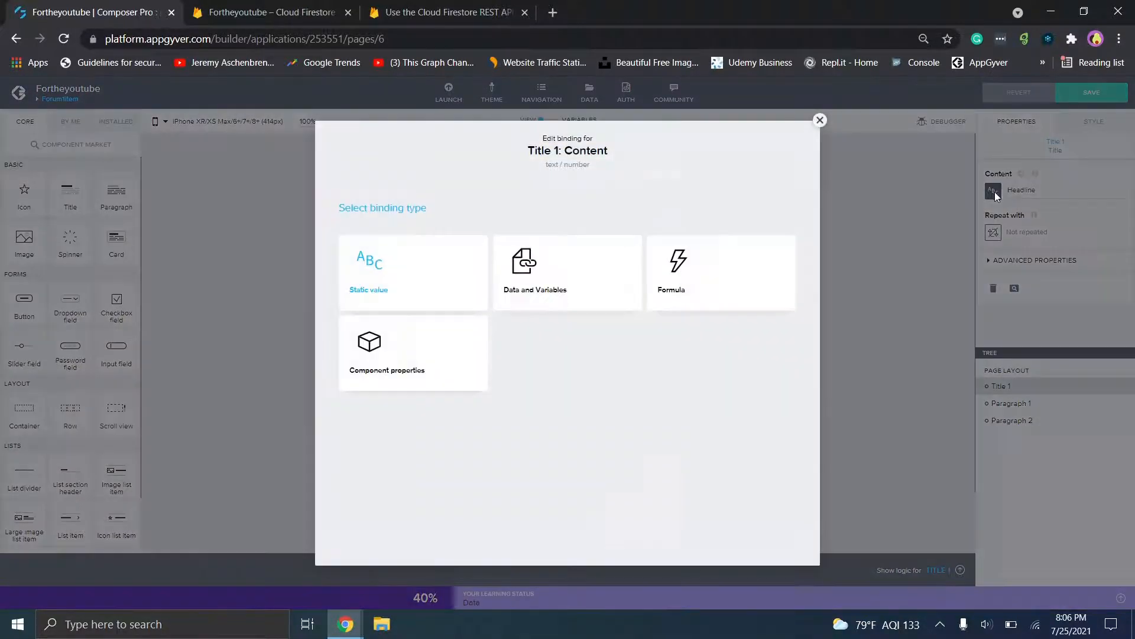
{"action": "left_click", "coordinate": [565, 261]}
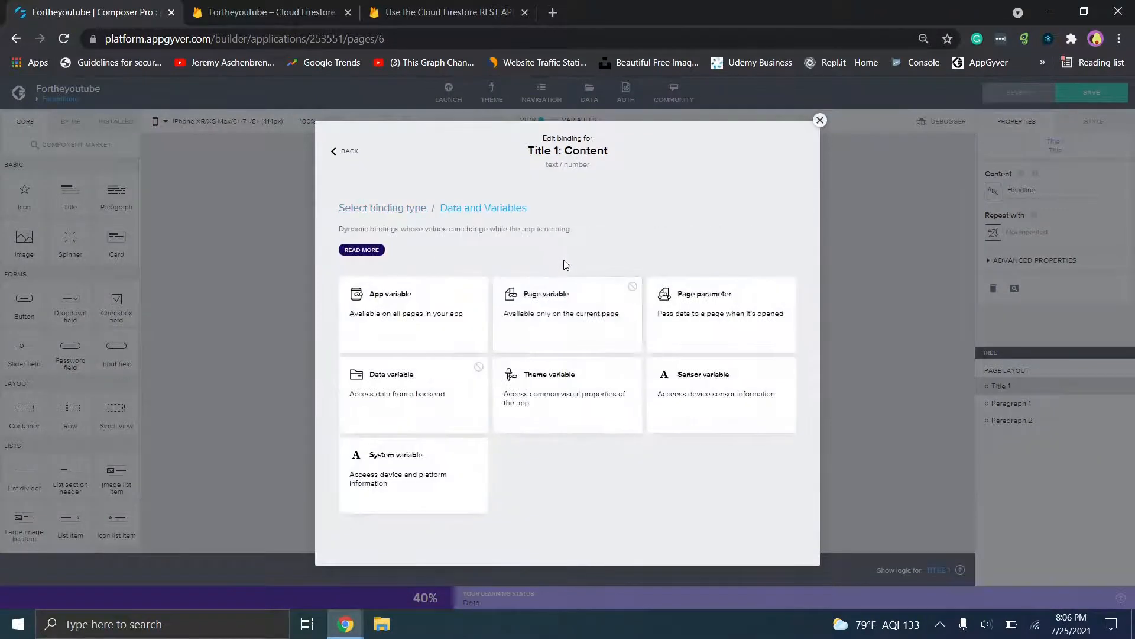
{"action": "left_click", "coordinate": [746, 302]}
{"action": "left_click", "coordinate": [535, 327]}
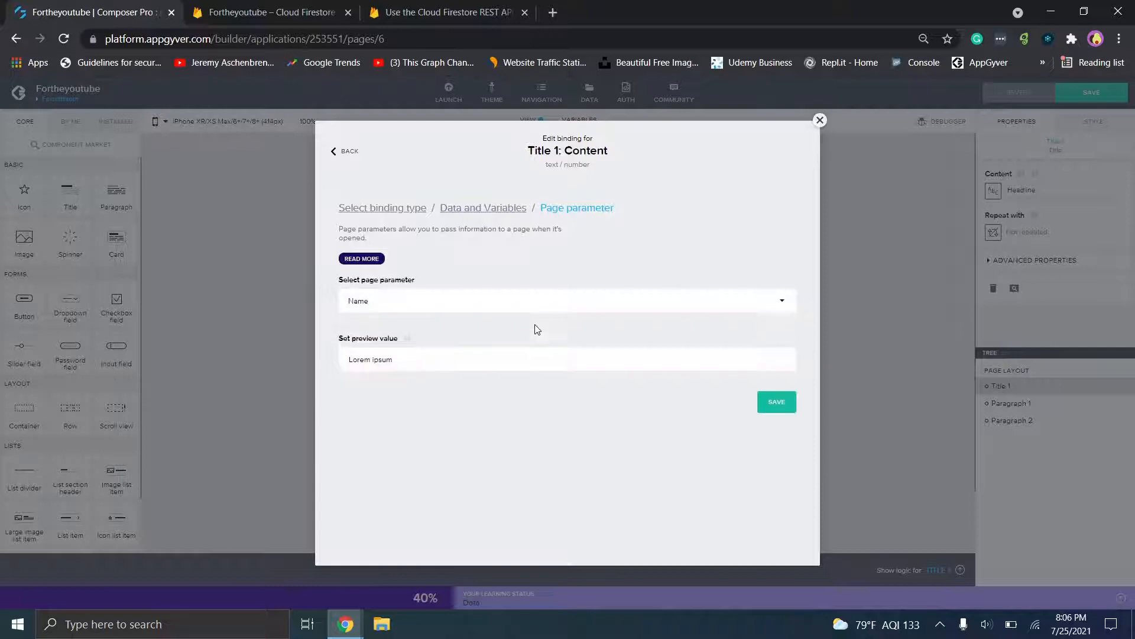
{"action": "left_click", "coordinate": [626, 363]}
{"action": "left_click", "coordinate": [773, 402]}
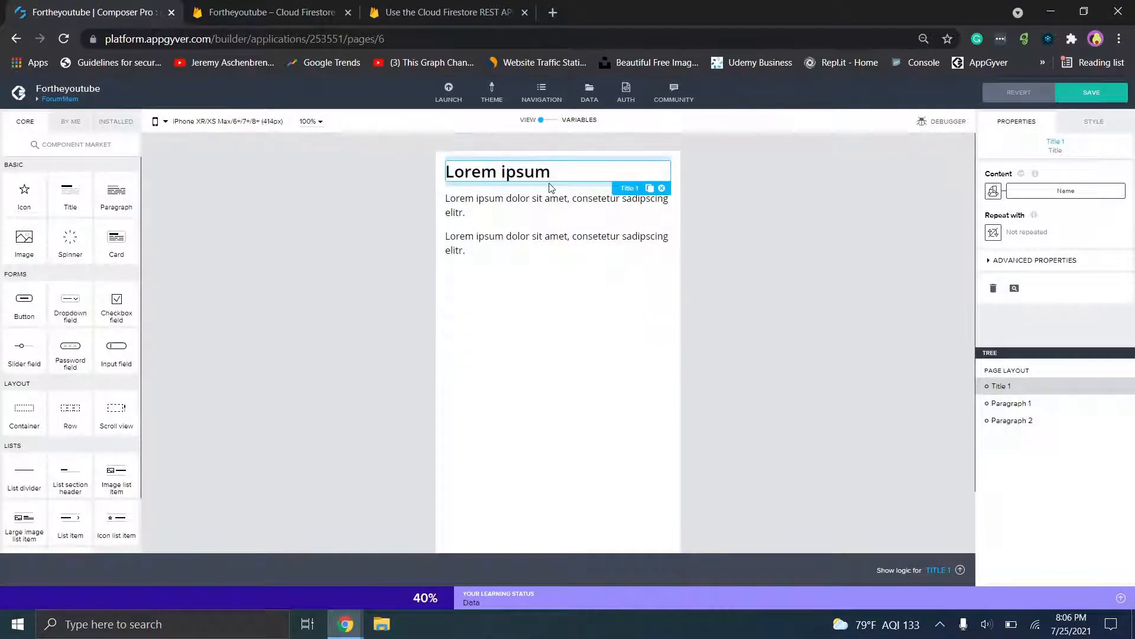
- Bind the content of the first paragraph to the page parameter Poster
{"action": "left_click", "coordinate": [555, 204]}
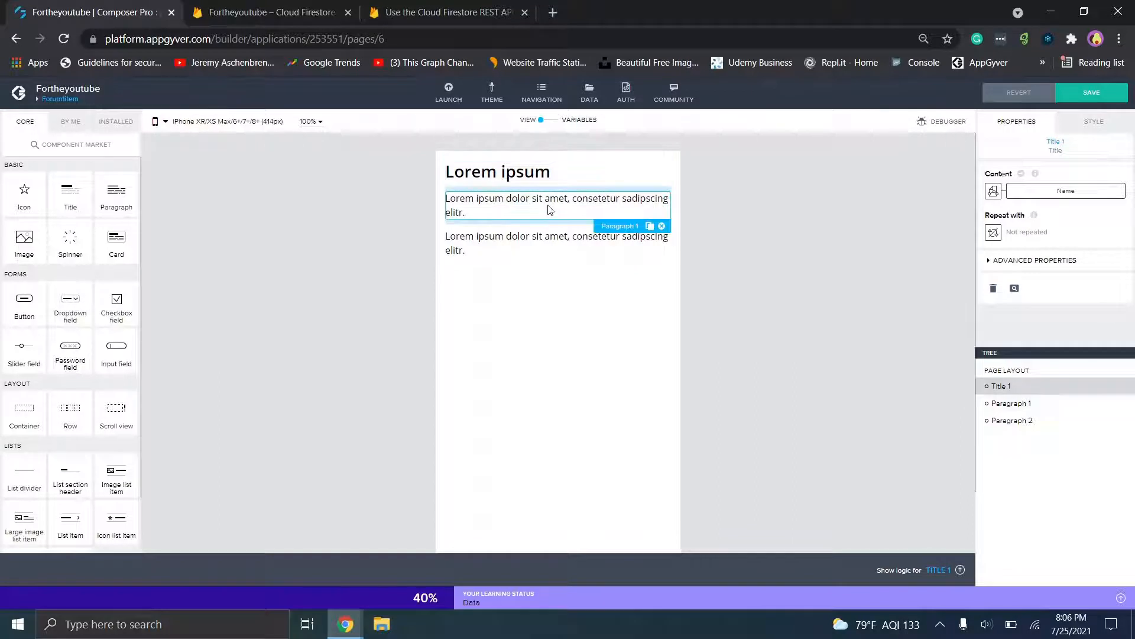
{"action": "left_click", "coordinate": [992, 195]}
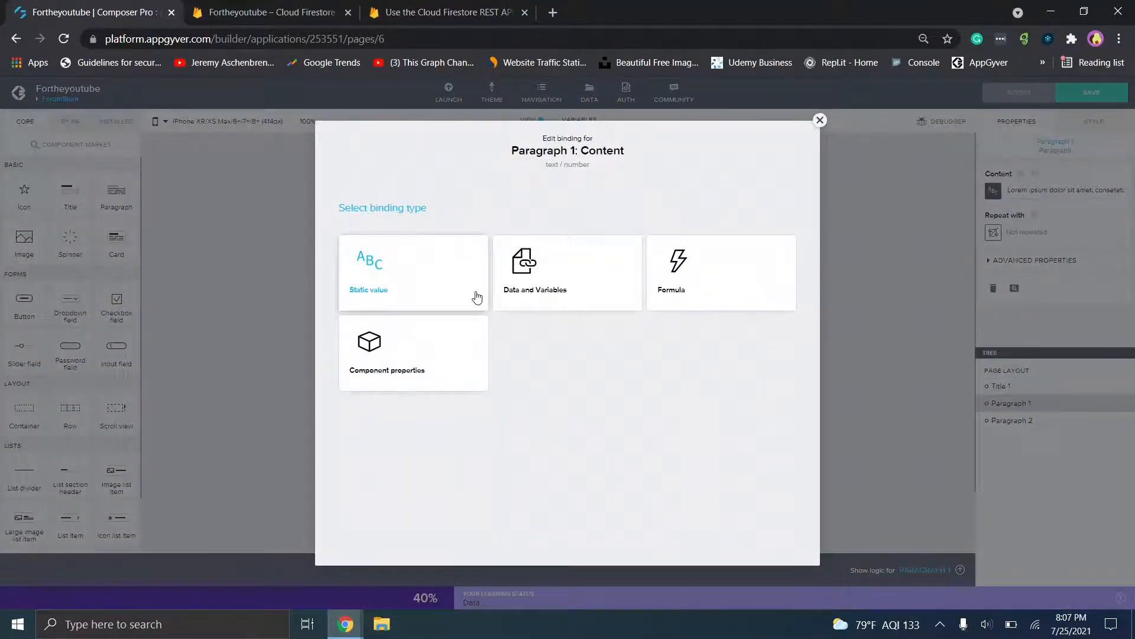
{"action": "left_click", "coordinate": [528, 284]}
{"action": "left_click", "coordinate": [671, 299]}
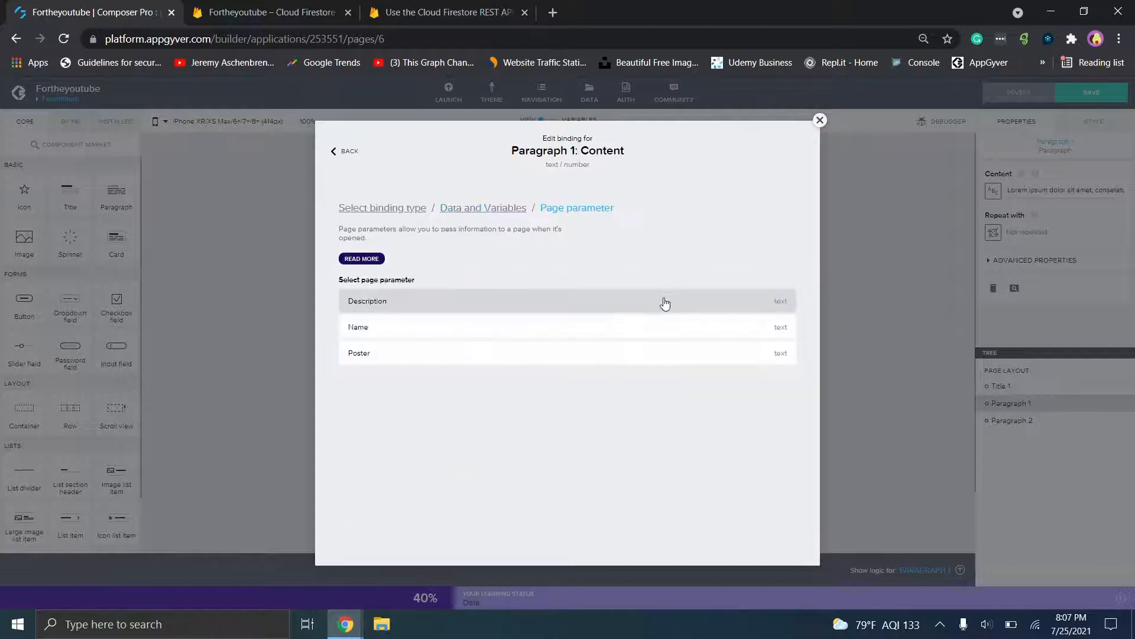
{"action": "left_click", "coordinate": [536, 352]}
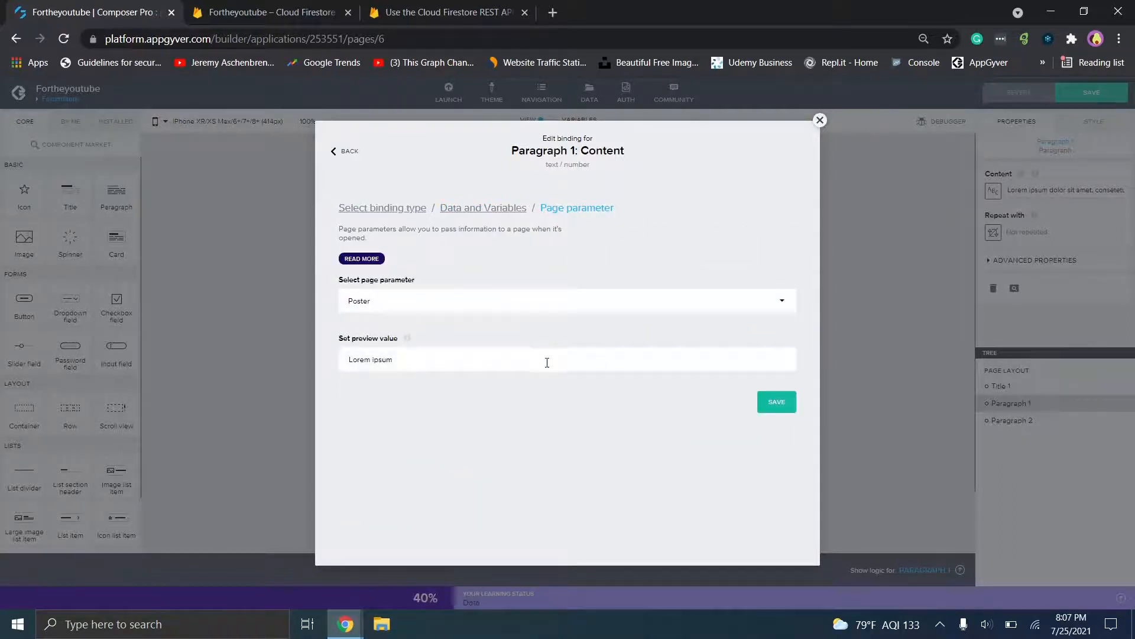
{"action": "left_click", "coordinate": [765, 404]}
- Bind the second paragraph's content to the page parameter Description and save the application
{"action": "left_click", "coordinate": [522, 234]}
{"action": "left_click", "coordinate": [993, 191]}
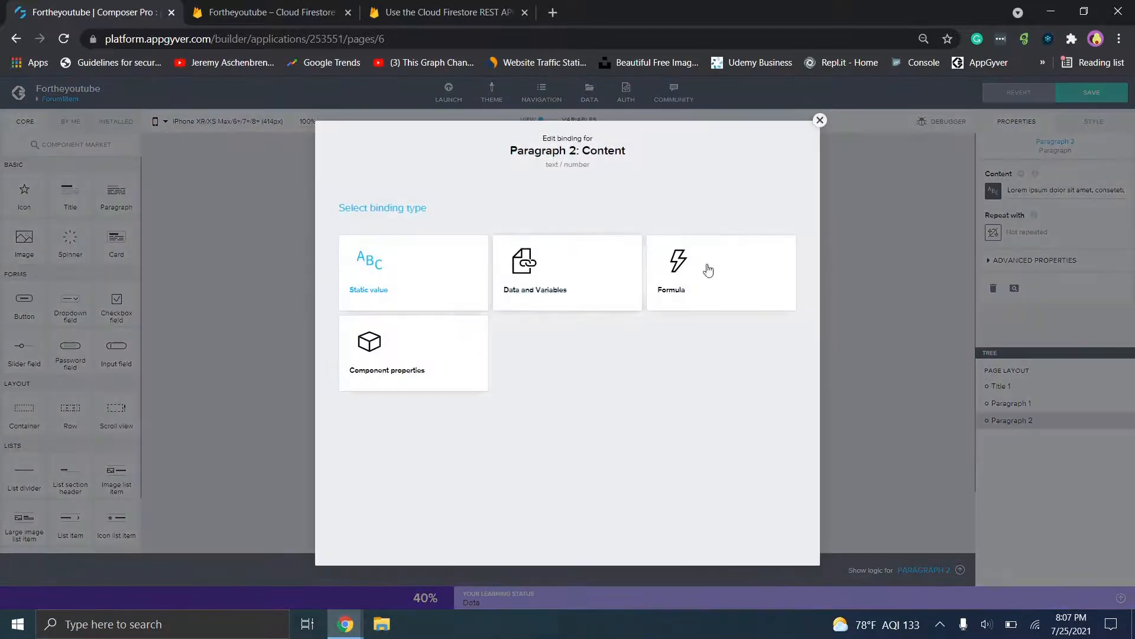
{"action": "left_click", "coordinate": [540, 307]}
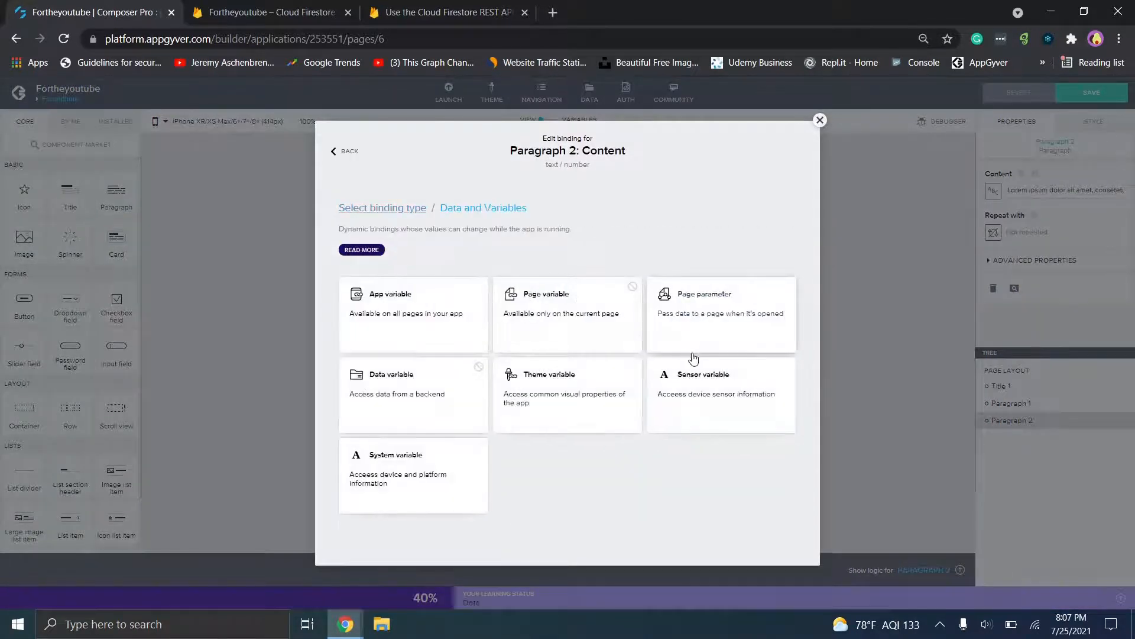
{"action": "left_click", "coordinate": [701, 318]}
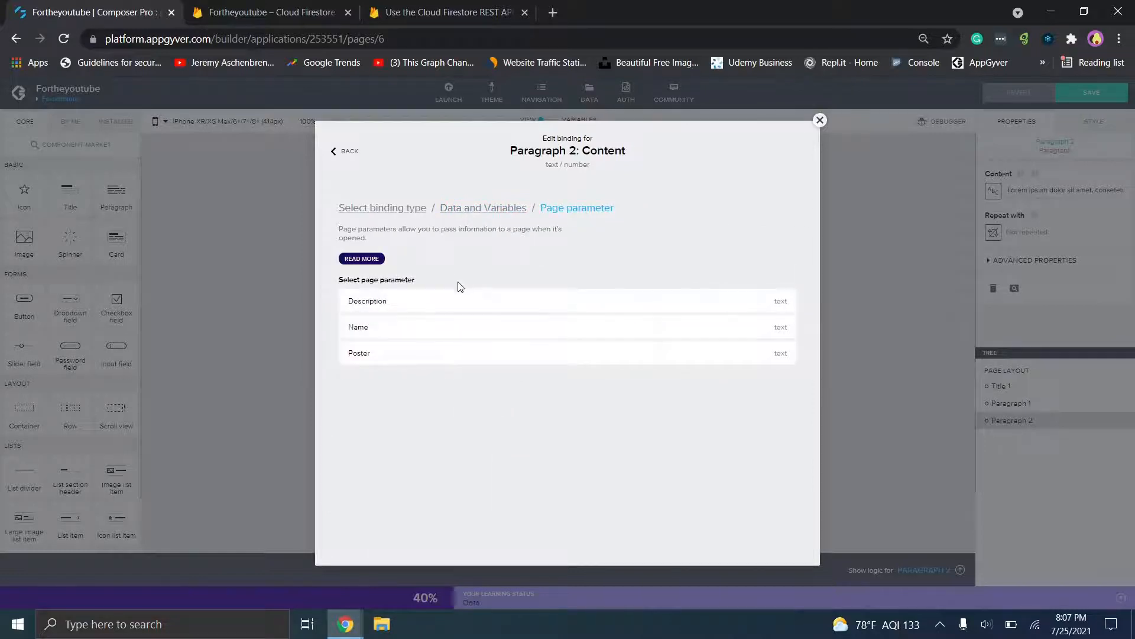
{"action": "left_click", "coordinate": [462, 303]}
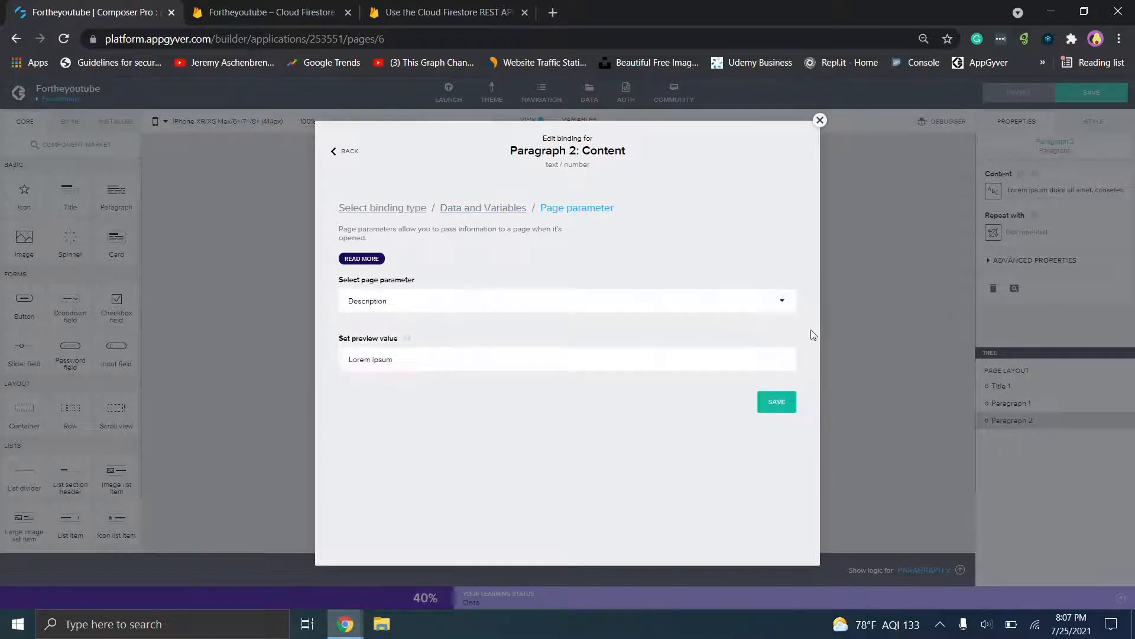
{"action": "left_click", "coordinate": [770, 401]}
{"action": "left_click", "coordinate": [1094, 92]}
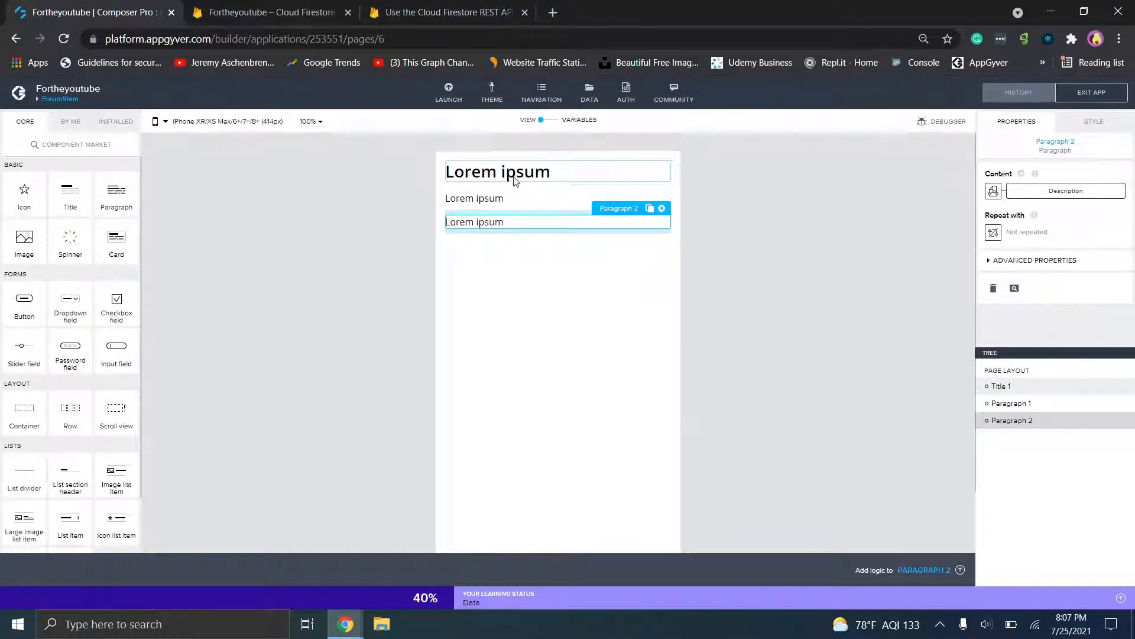
- On the Forum1 page, add an Open page function to the list item's logic and connect it to the List item tap event
{"action": "left_click", "coordinate": [560, 122]}
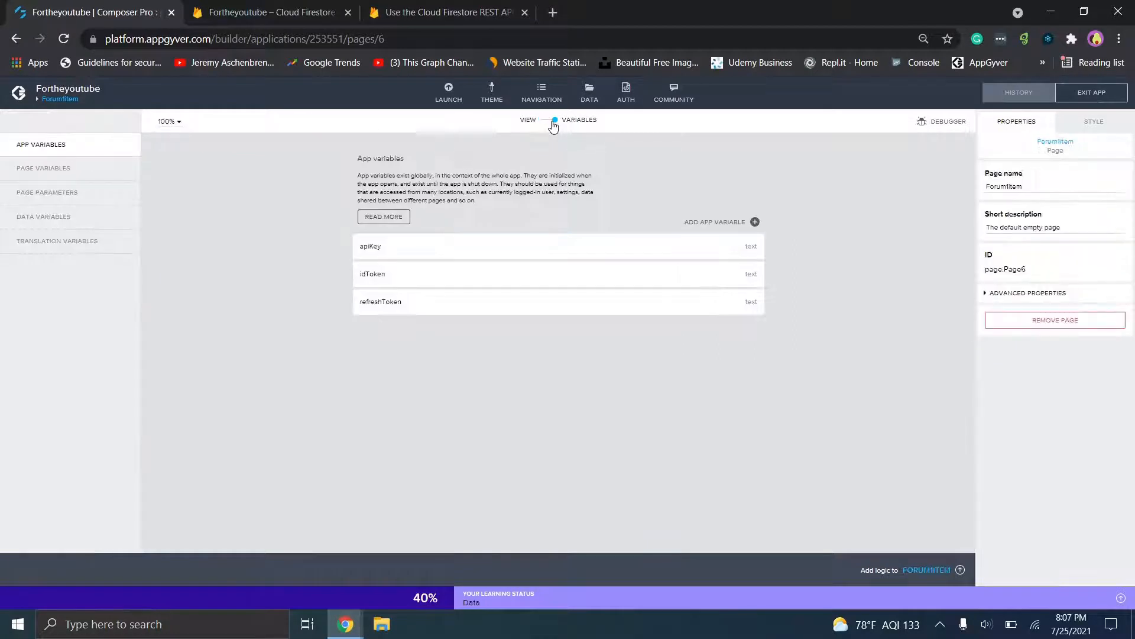
{"action": "left_click", "coordinate": [545, 129]}
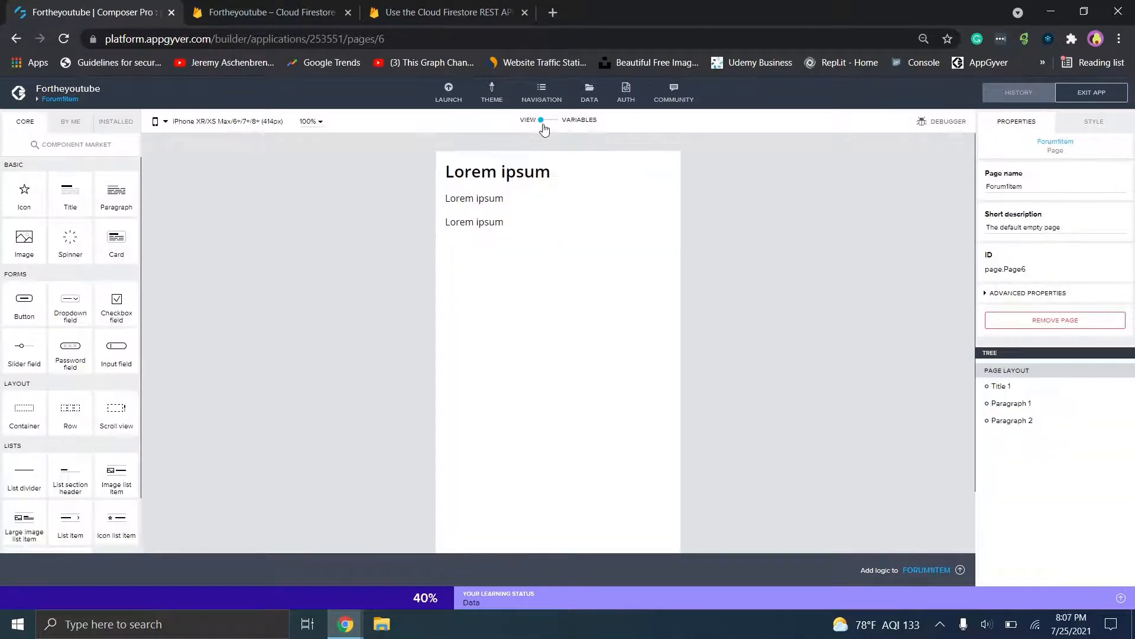
{"action": "left_click", "coordinate": [72, 101]}
{"action": "left_click", "coordinate": [210, 213]}
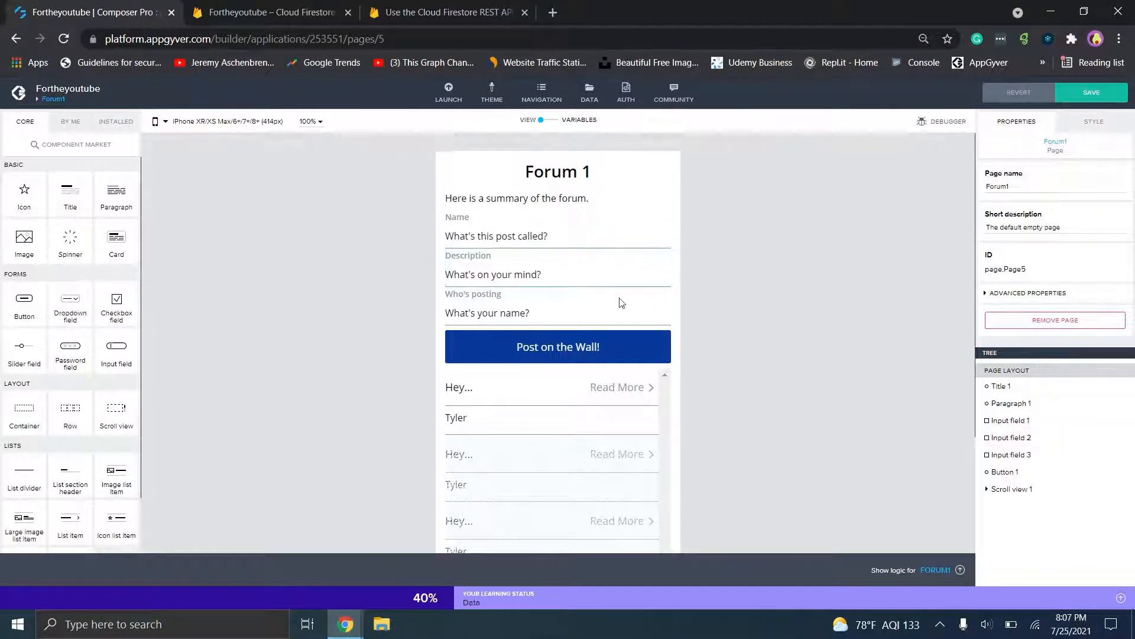
{"action": "left_click", "coordinate": [597, 389]}
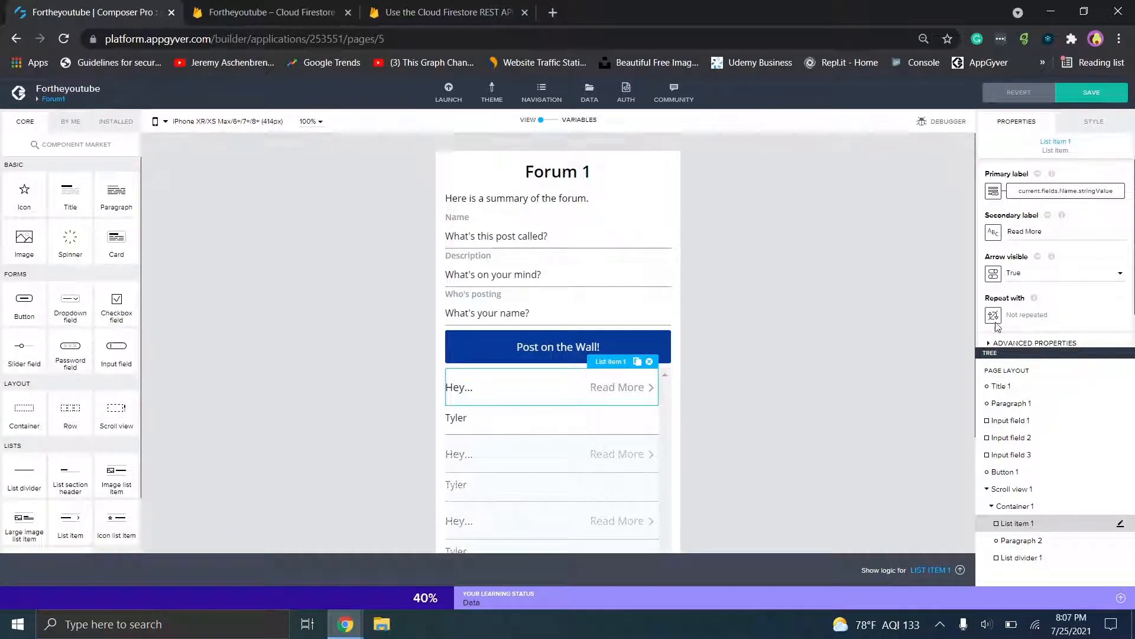
{"action": "left_click", "coordinate": [929, 570]}
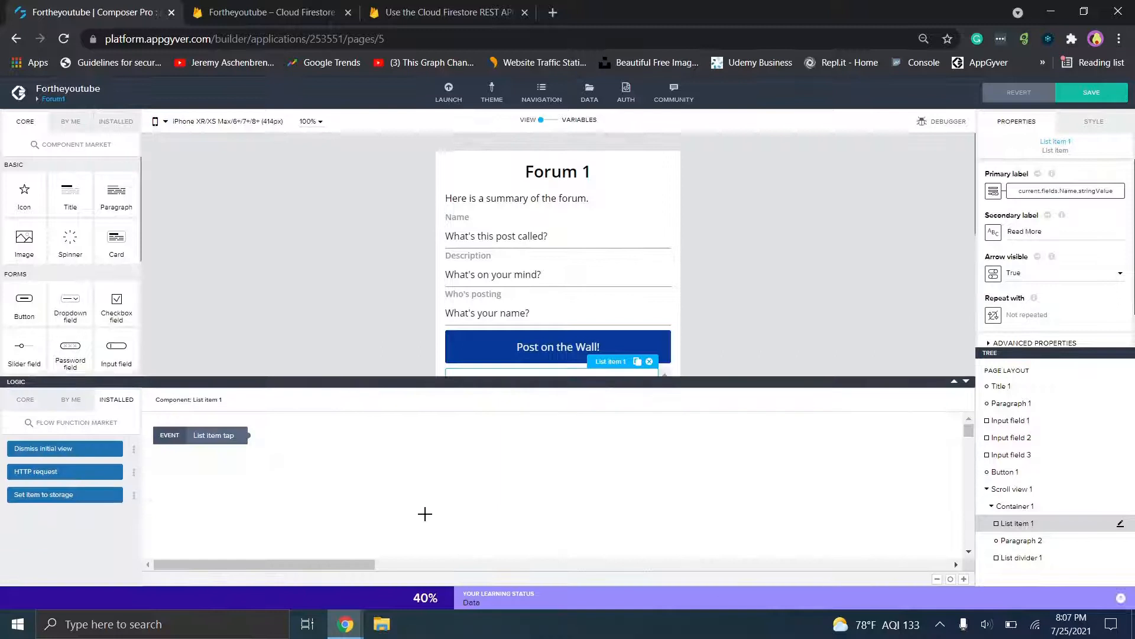
{"action": "left_click", "coordinate": [25, 394]}
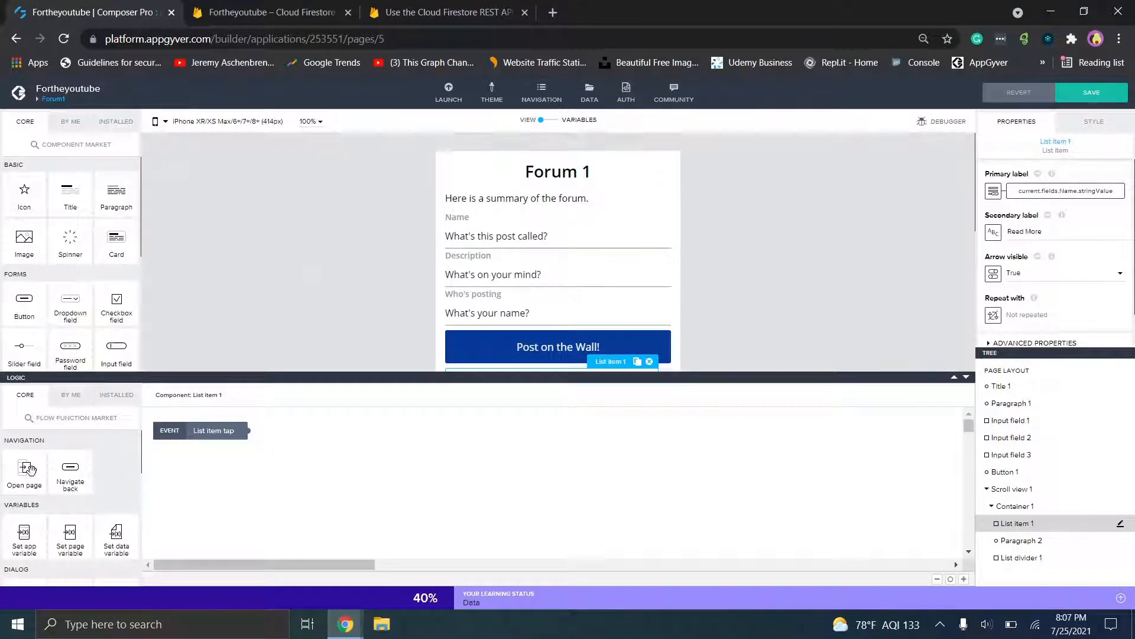
{"action": "left_click_drag", "start_coordinate": [24, 467], "coordinate": [358, 461]}
{"action": "left_click_drag", "start_coordinate": [246, 430], "coordinate": [302, 459]}
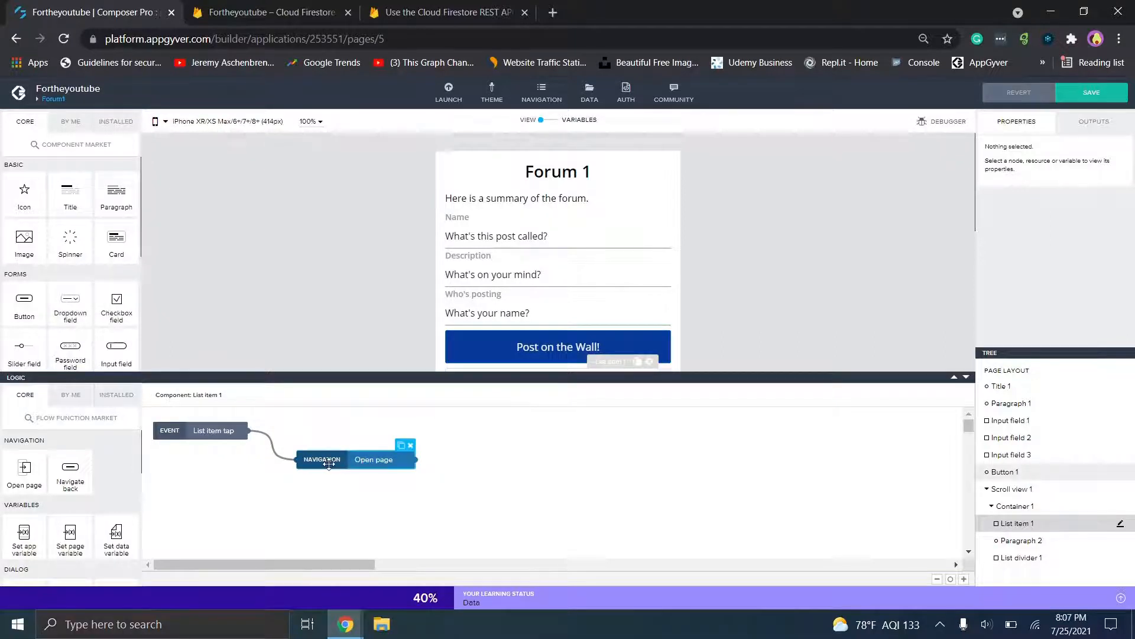
- Set the target page of the Open page function to Forum1item
{"action": "left_click", "coordinate": [329, 463]}
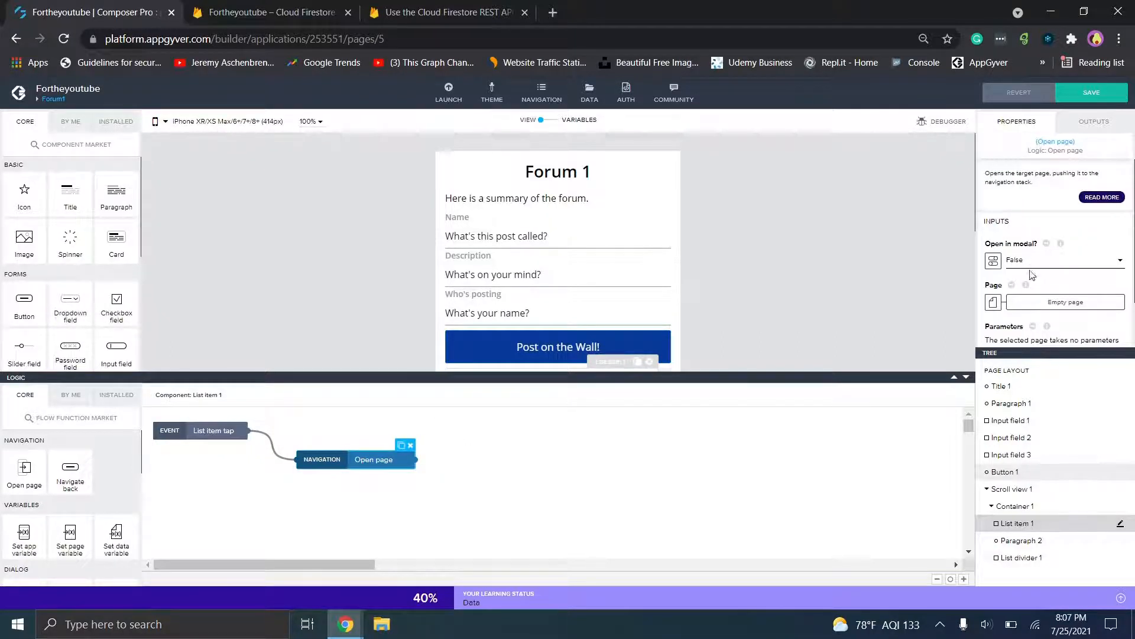
{"action": "scroll", "coordinate": [1041, 267], "scroll_direction": "down", "scroll_amount": 1}
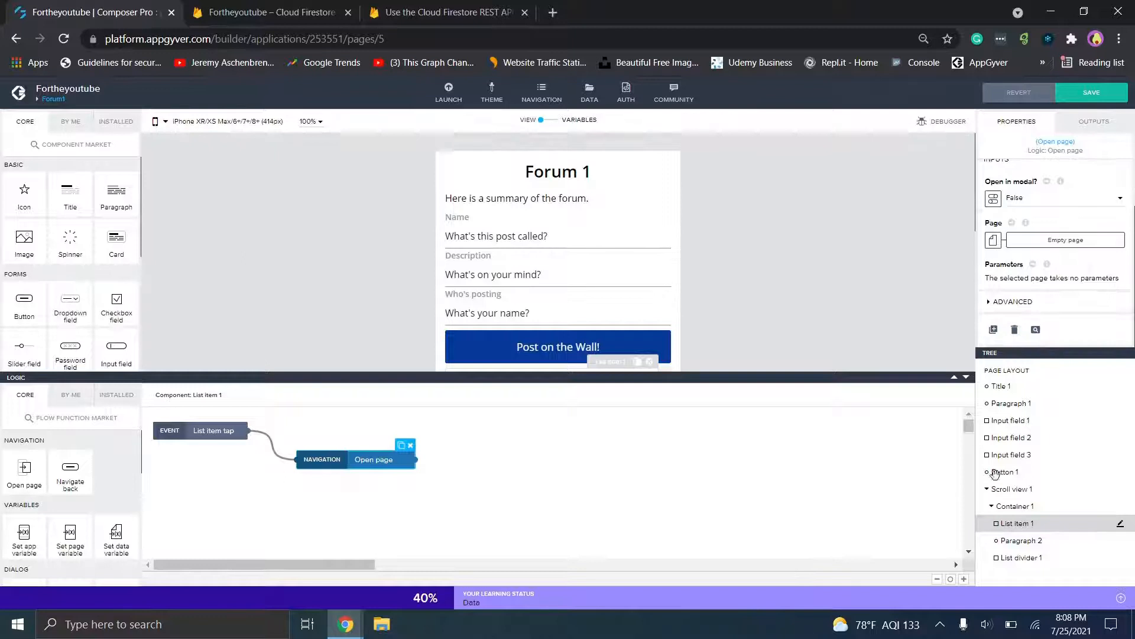
{"action": "left_click", "coordinate": [1006, 303]}
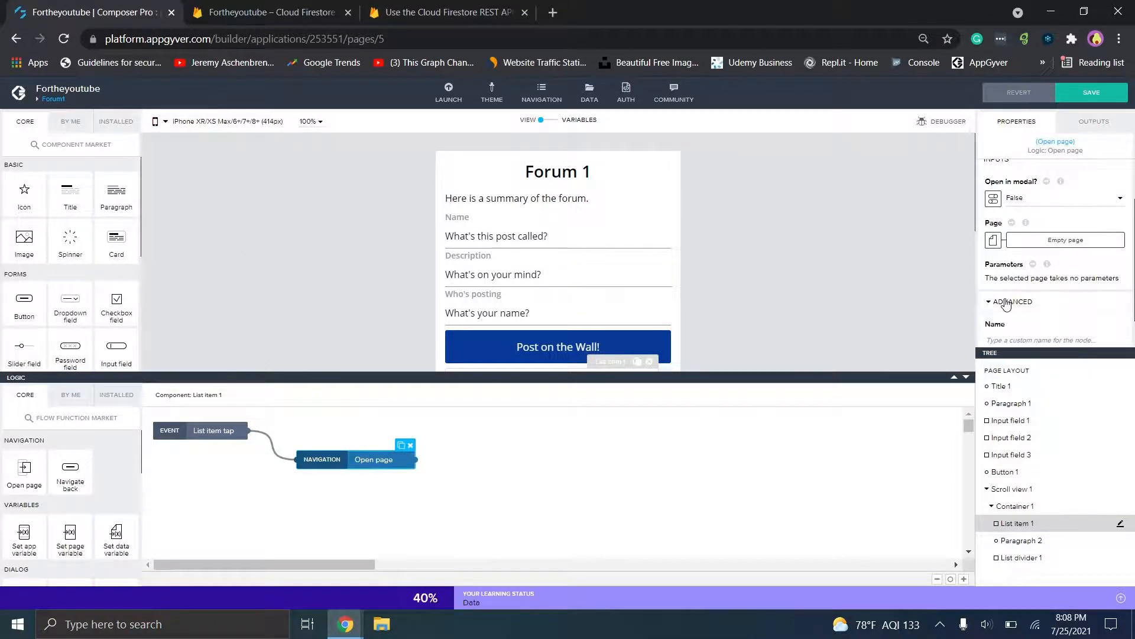
{"action": "scroll", "coordinate": [1007, 302], "scroll_direction": "down", "scroll_amount": 1}
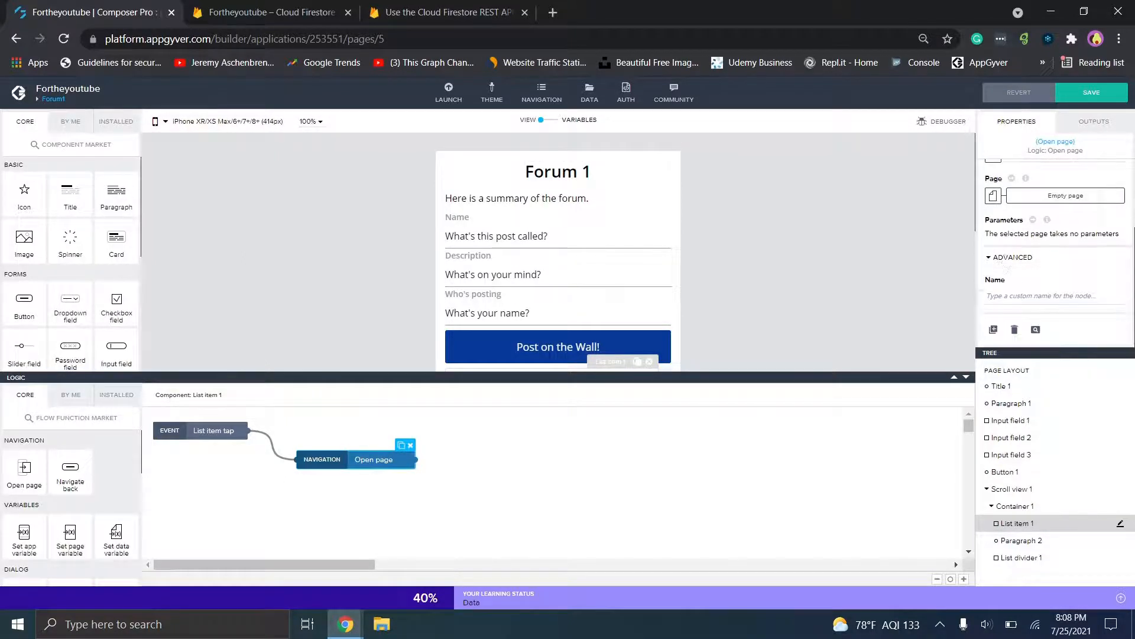
{"action": "left_click", "coordinate": [1016, 196]}
{"action": "left_click", "coordinate": [397, 287]}
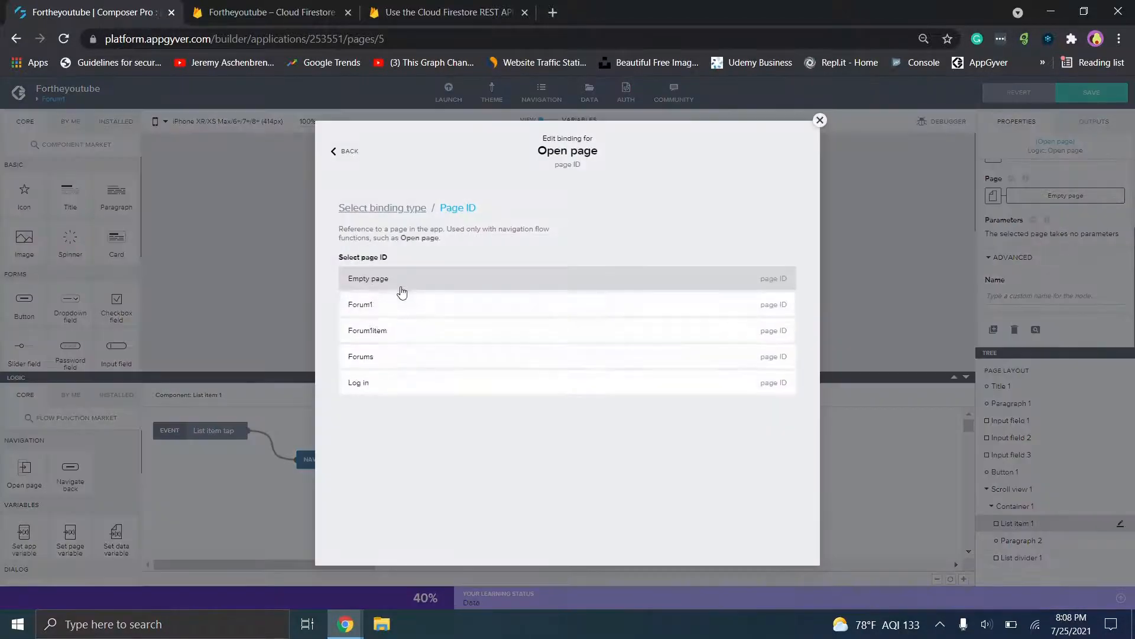
{"action": "left_click", "coordinate": [406, 331]}
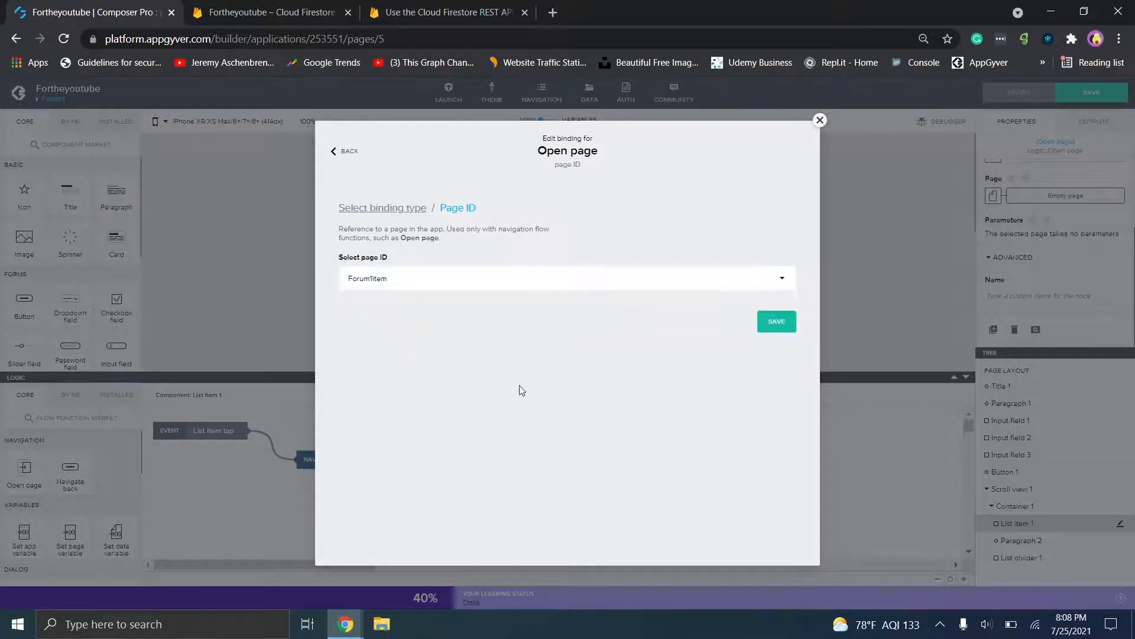
{"action": "left_click", "coordinate": [789, 327]}
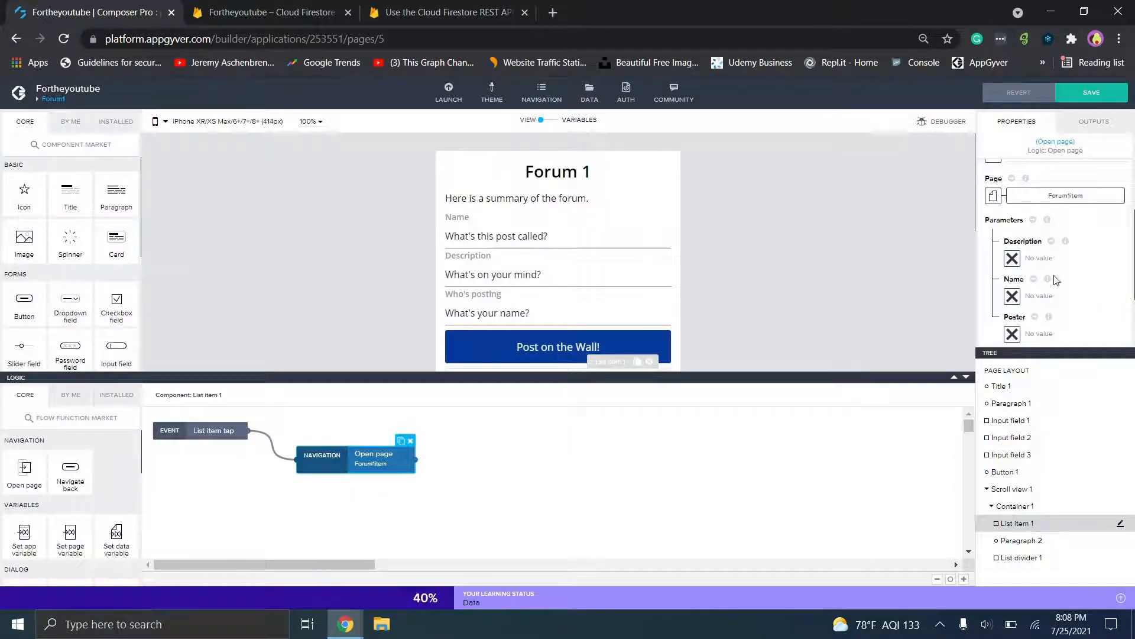
- Bind the Open page function's Name parameter to the repeated data item current.fields.Name.stringValue
{"action": "scroll", "coordinate": [1089, 264], "scroll_direction": "down", "scroll_amount": 1}
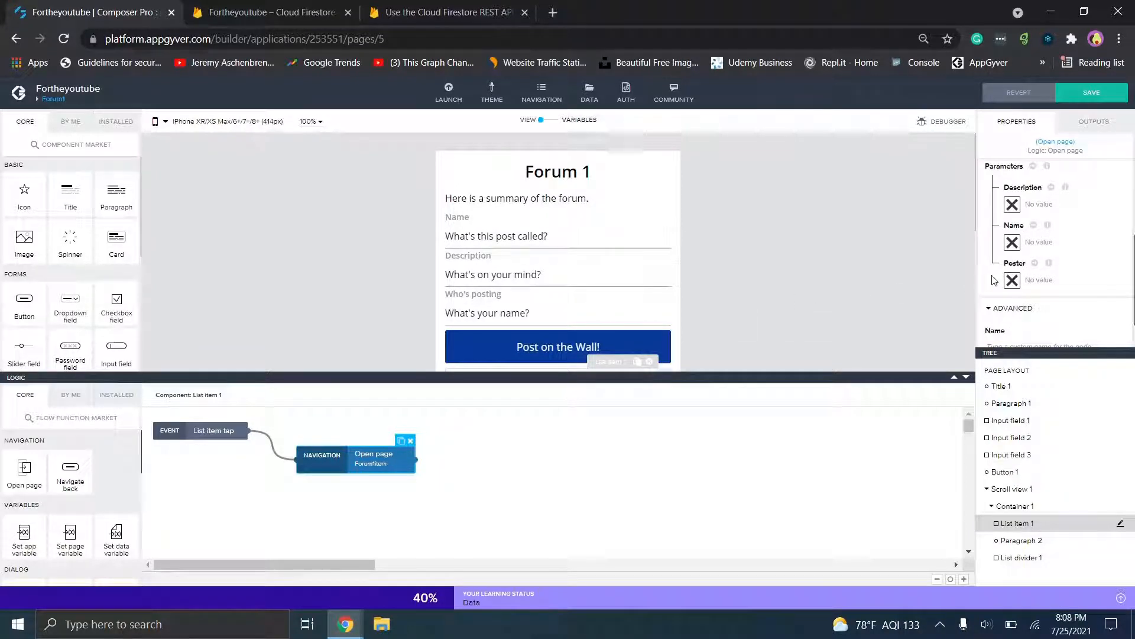
{"action": "left_click", "coordinate": [1012, 243]}
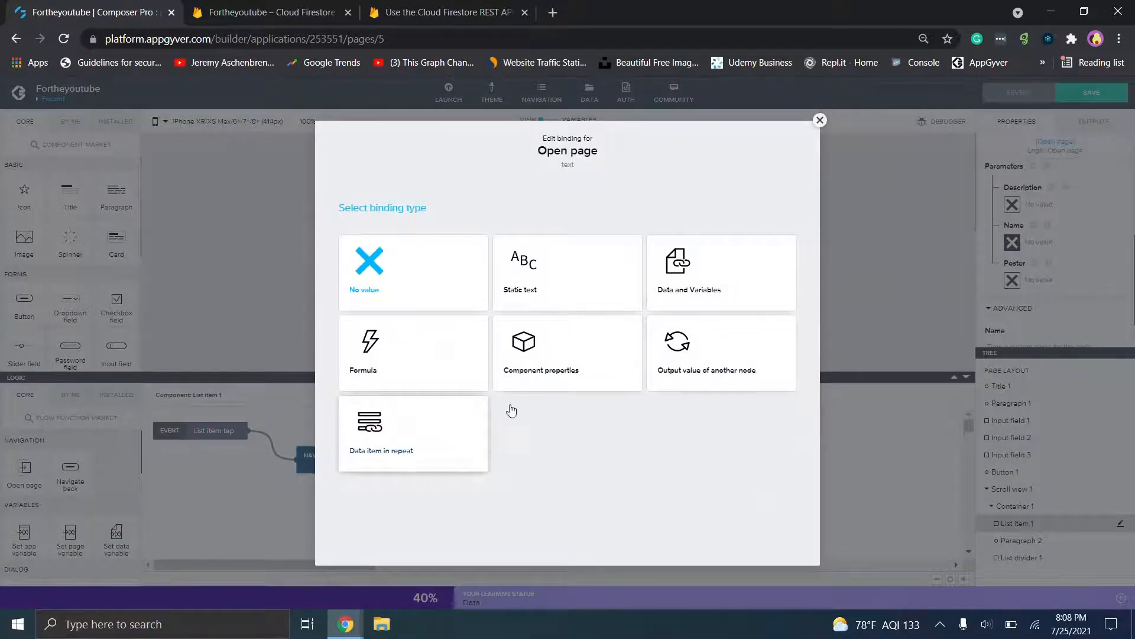
{"action": "left_click", "coordinate": [376, 436]}
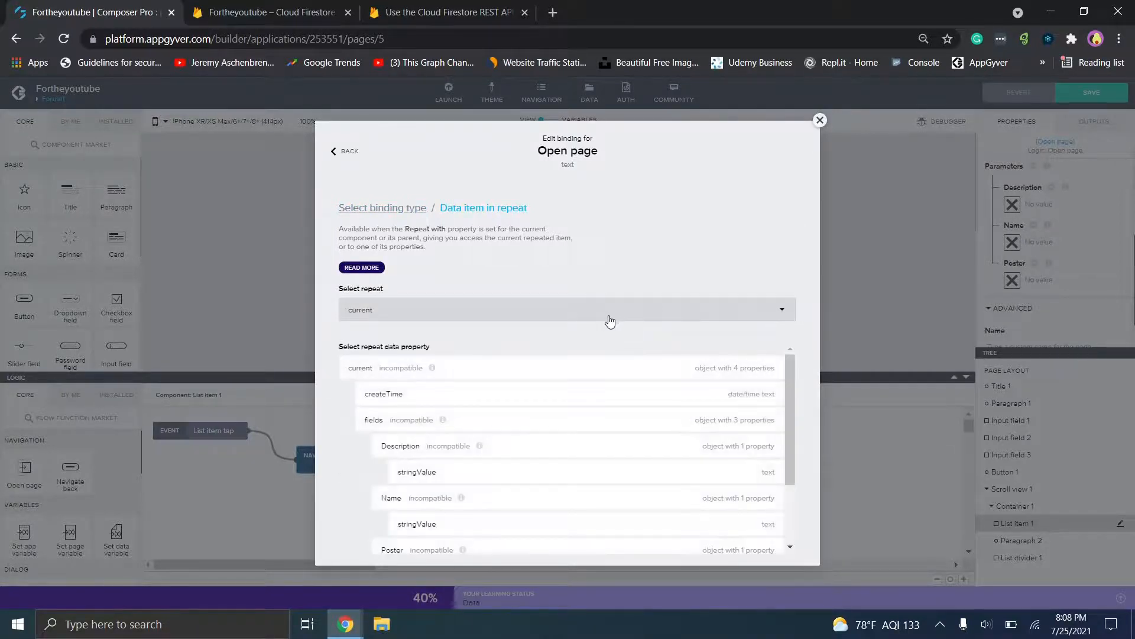
{"action": "left_click_drag", "start_coordinate": [788, 420], "coordinate": [789, 476]}
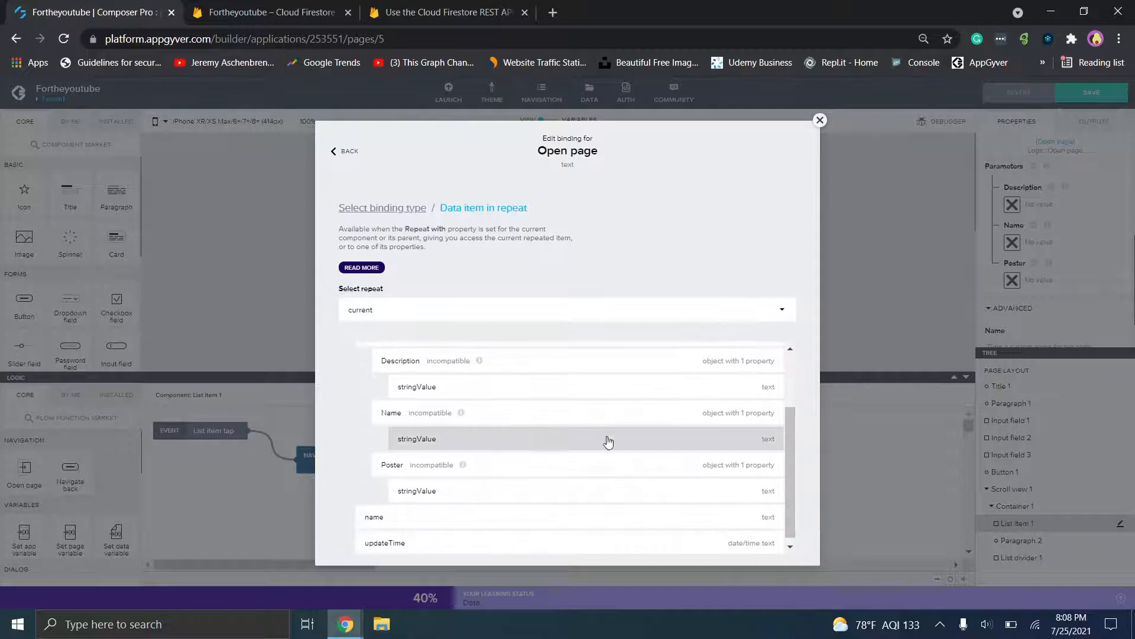
{"action": "left_click", "coordinate": [511, 440]}
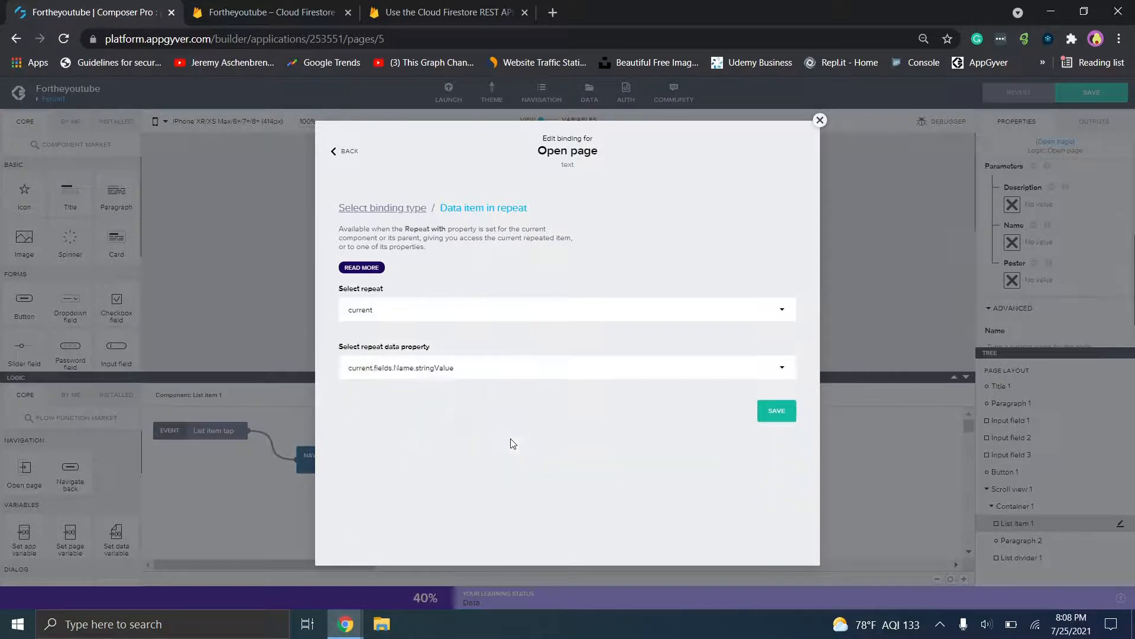
{"action": "left_click", "coordinate": [770, 418]}
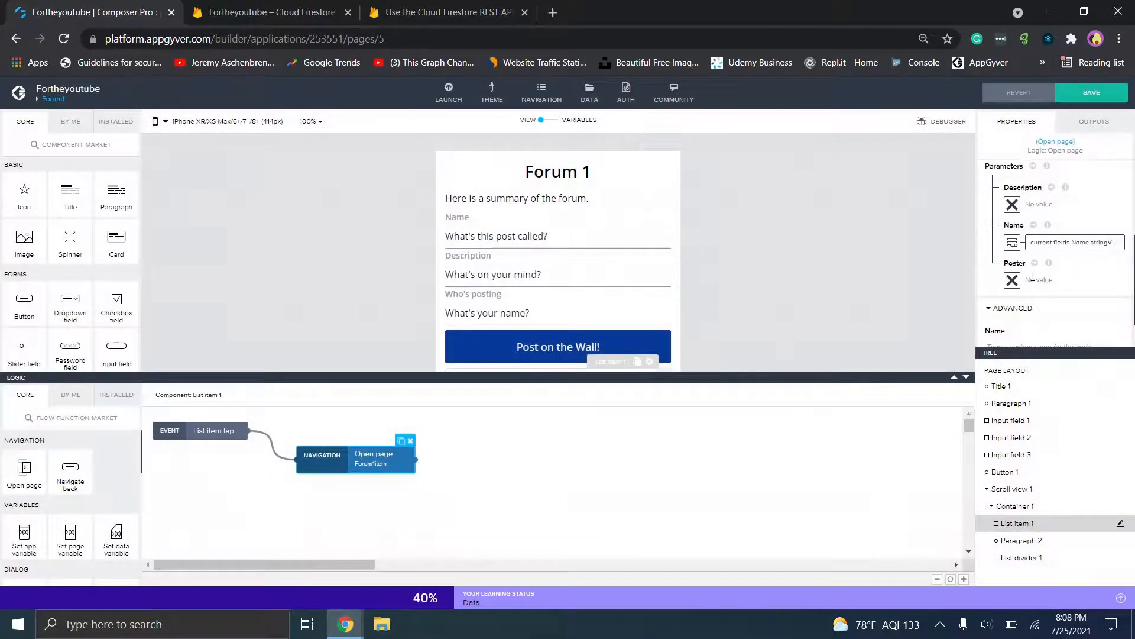
- Bind the Open page function's Poster parameter to the repeated data item current.fields.Poster.stringValue
{"action": "left_click", "coordinate": [1013, 280]}
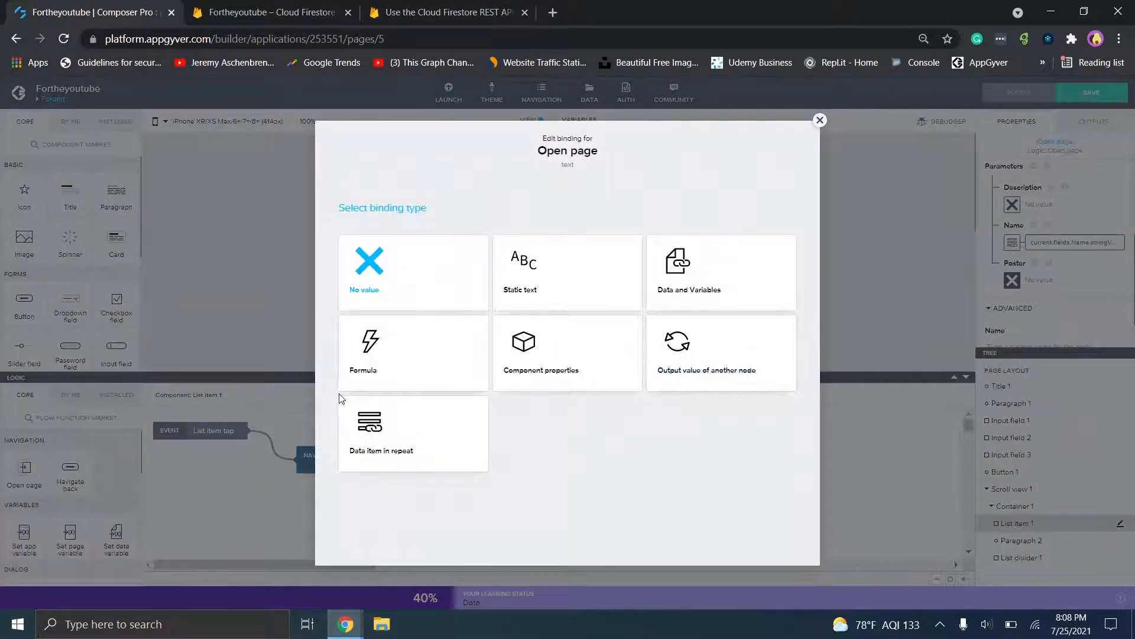
{"action": "left_click", "coordinate": [390, 423]}
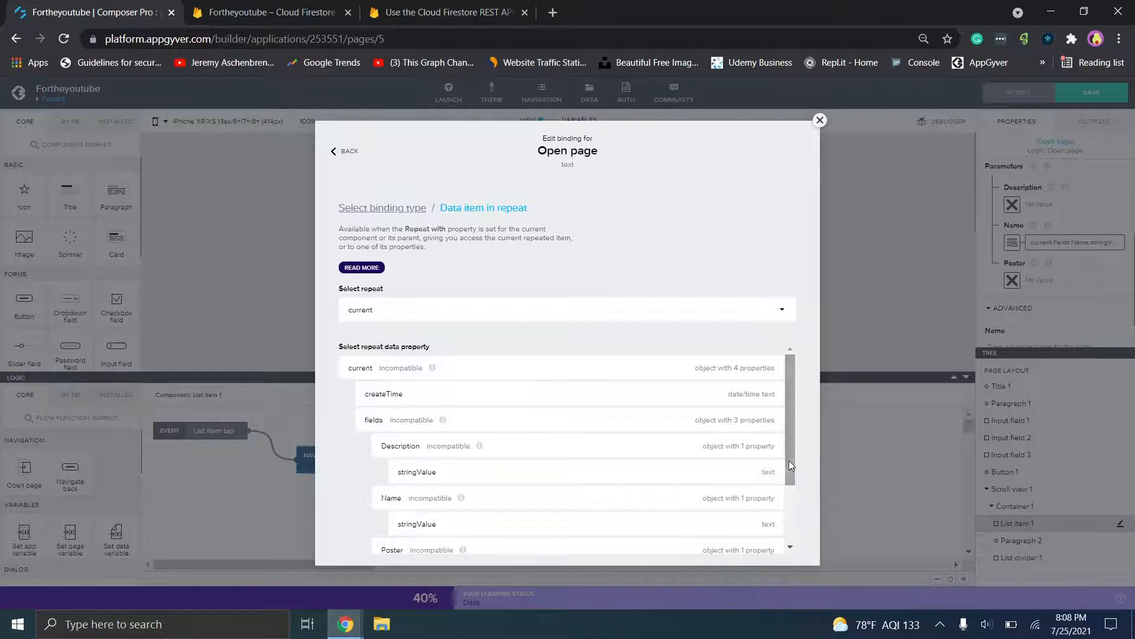
{"action": "left_click_drag", "start_coordinate": [789, 460], "coordinate": [800, 521]}
{"action": "left_click", "coordinate": [598, 485]}
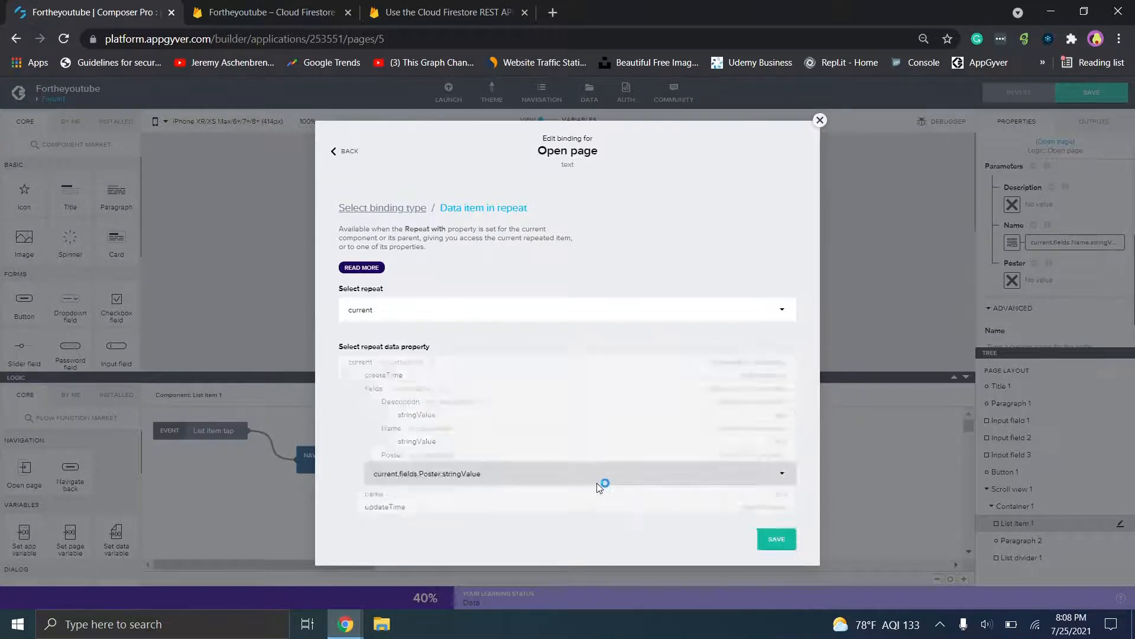
{"action": "left_click", "coordinate": [769, 422]}
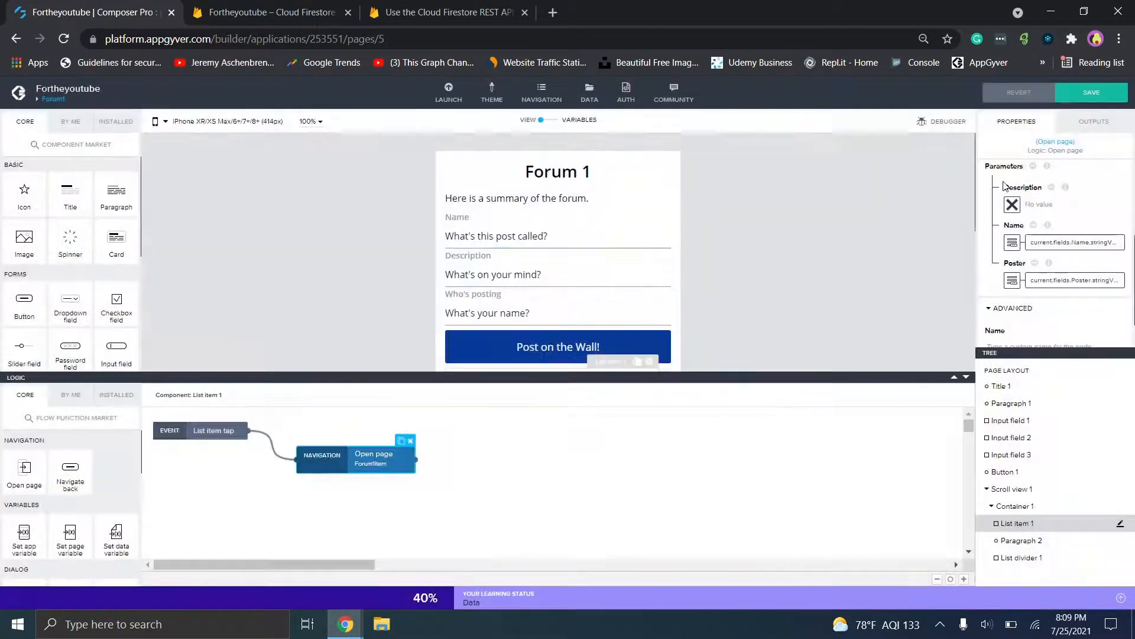
- Bind the Open page function's Description parameter to the repeated data item current.fields.Description.stringValue
{"action": "left_click", "coordinate": [1012, 204]}
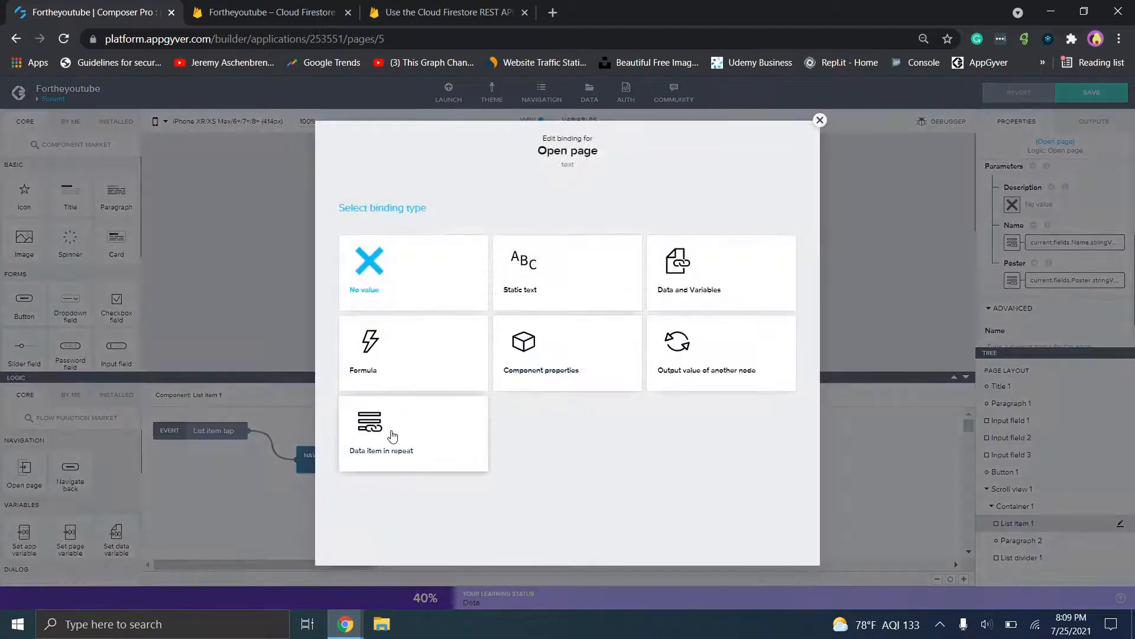
{"action": "left_click", "coordinate": [393, 437]}
{"action": "left_click", "coordinate": [574, 317]}
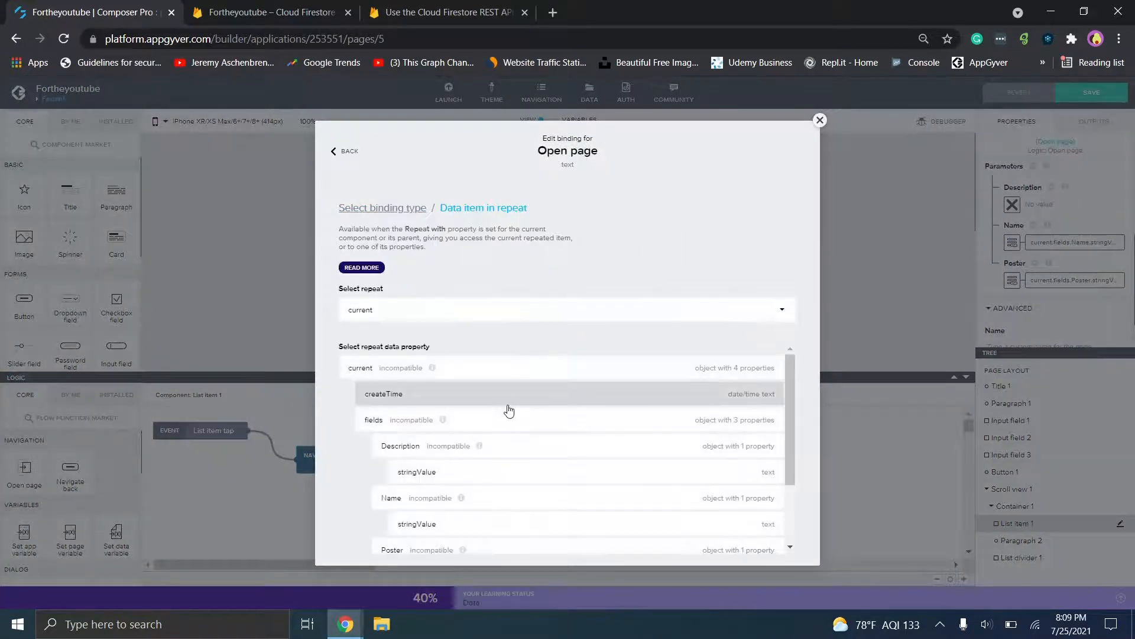
{"action": "left_click", "coordinate": [504, 481]}
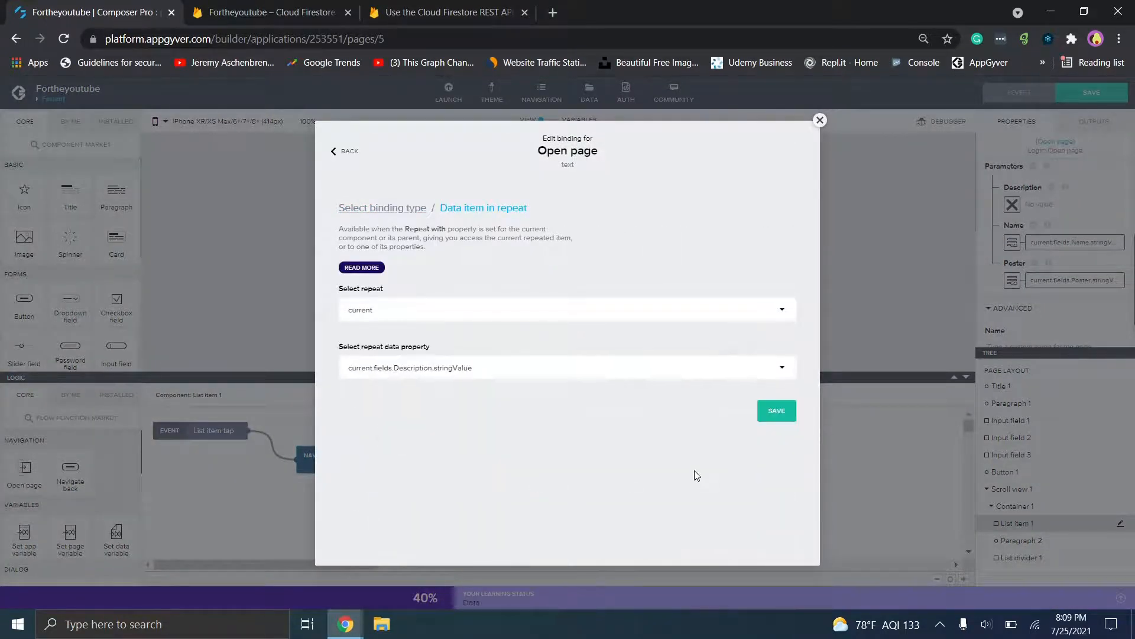
{"action": "left_click", "coordinate": [777, 411]}
- Save the application and collapse the logic canvas
{"action": "left_click", "coordinate": [1092, 93]}
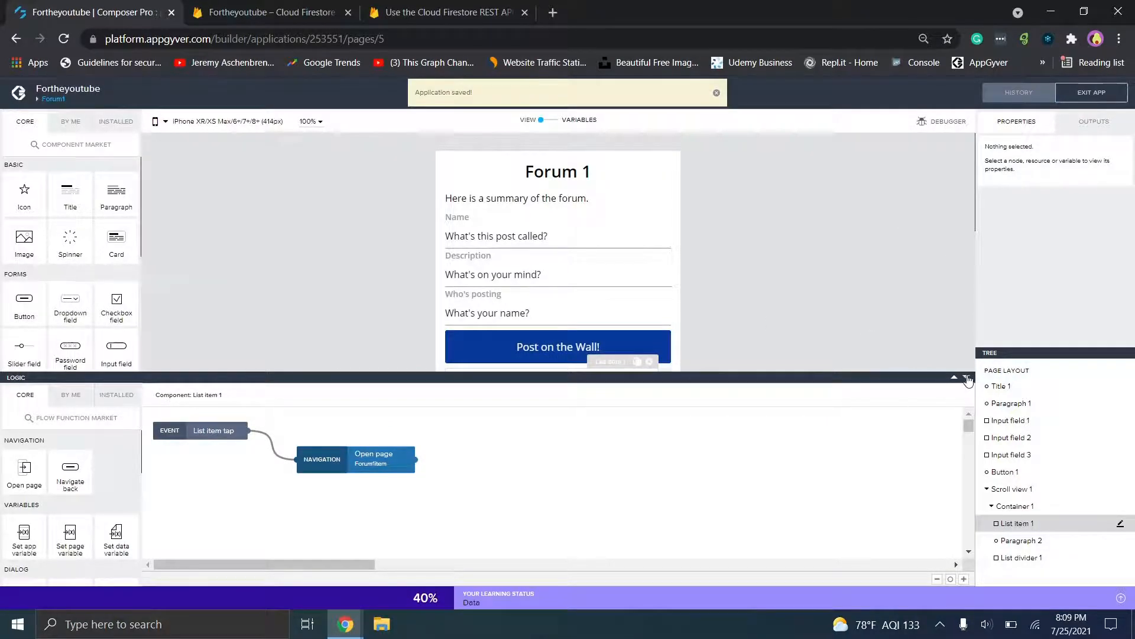
{"action": "left_click_drag", "start_coordinate": [967, 377], "coordinate": [964, 376]}
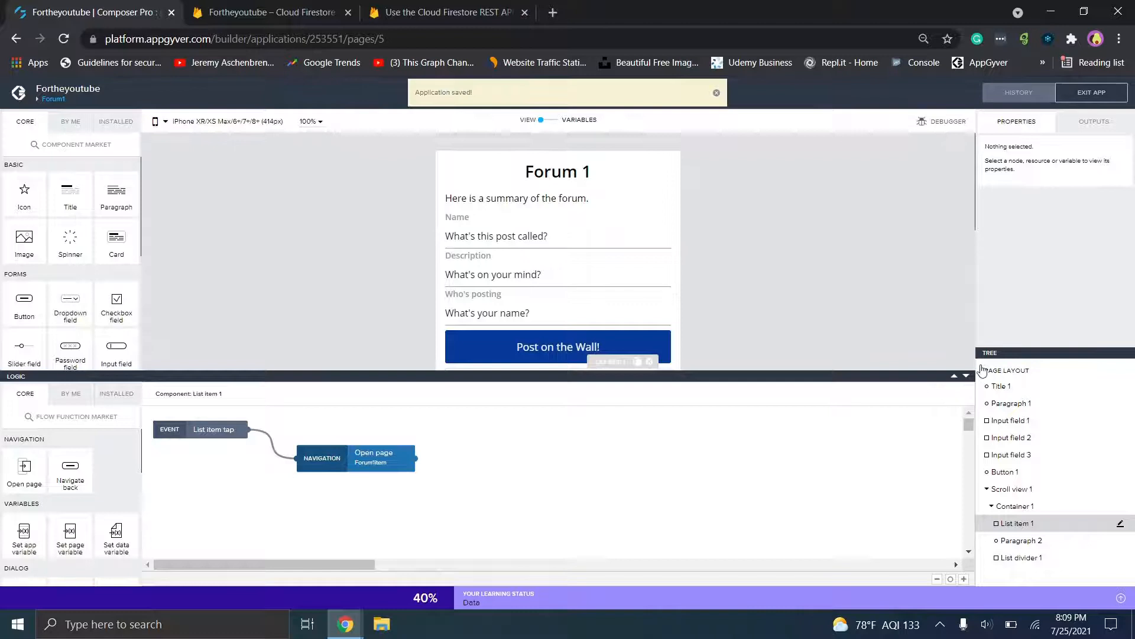
{"action": "left_click", "coordinate": [966, 379]}
{"action": "left_click", "coordinate": [966, 378]}
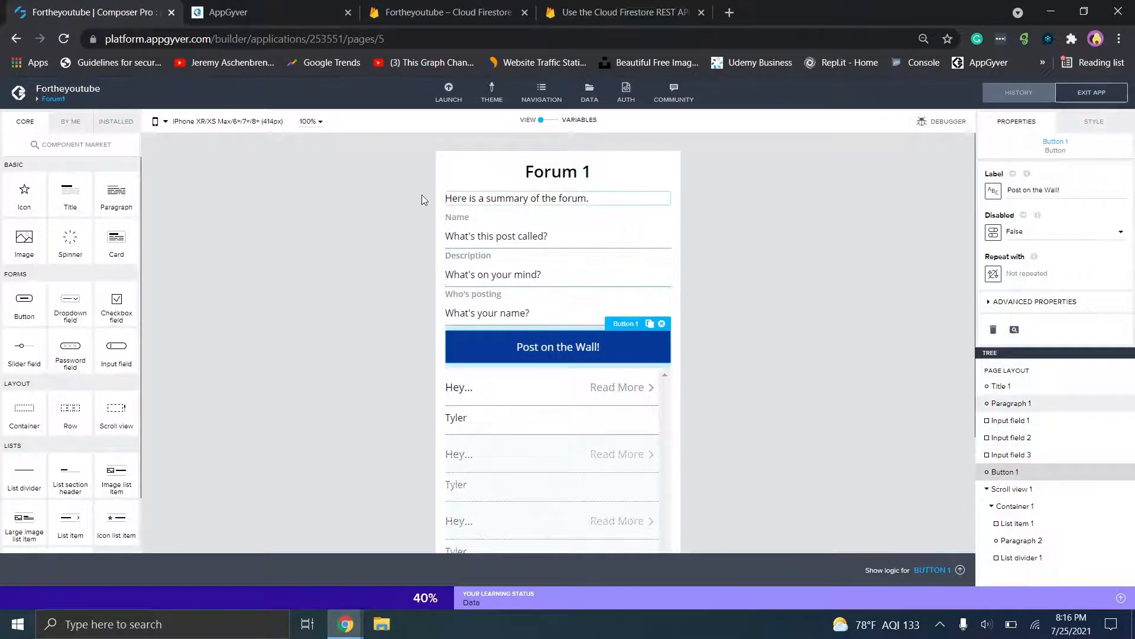
- Enable direct third party authentication for the application
{"action": "left_click", "coordinate": [626, 99]}
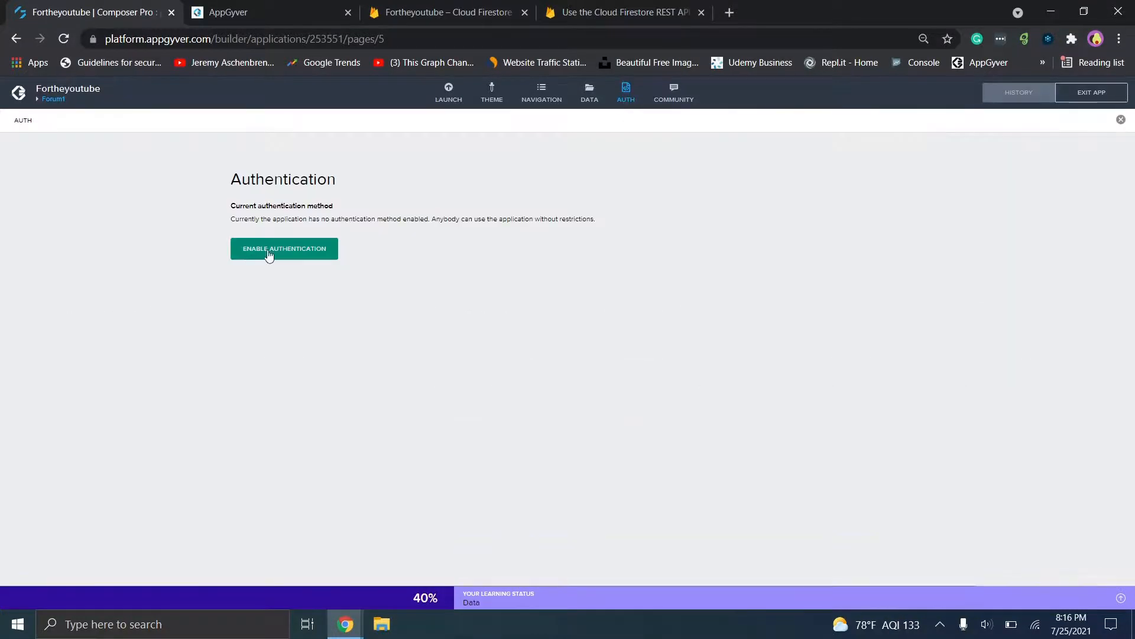
{"action": "left_click", "coordinate": [313, 256]}
{"action": "left_click", "coordinate": [482, 229]}
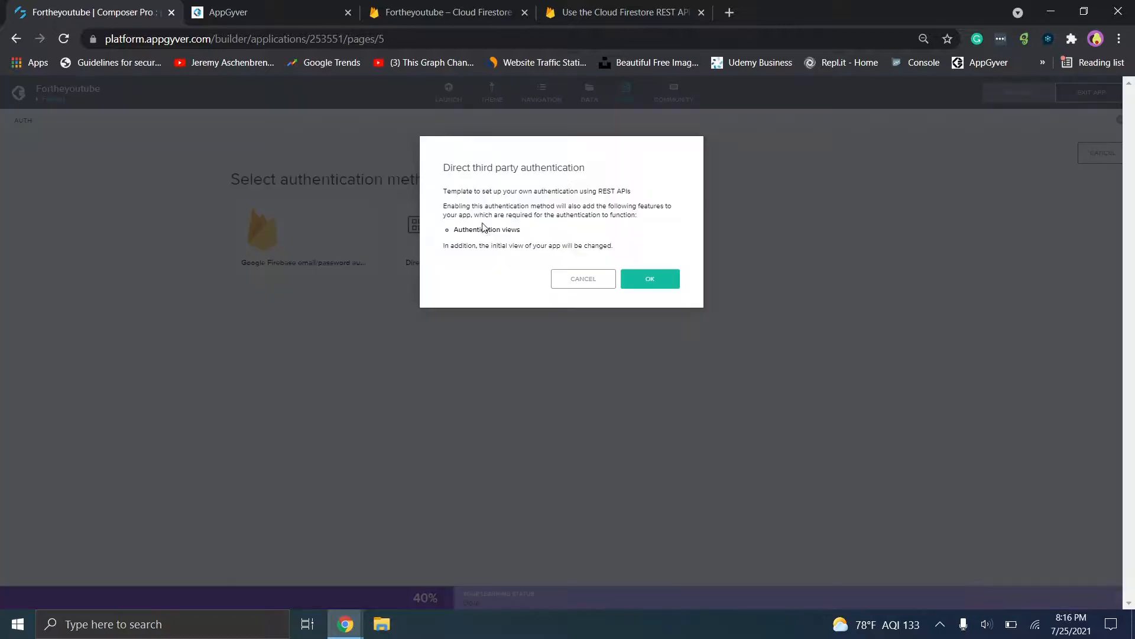
{"action": "left_click", "coordinate": [670, 290]}
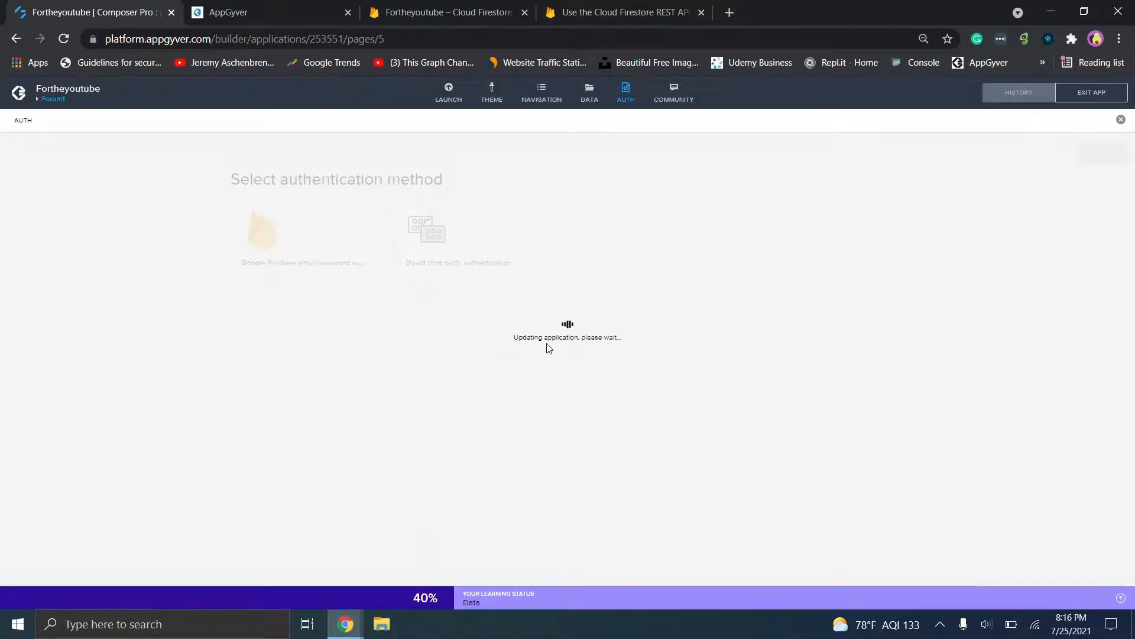
- Try Forum1 and Log in as the authentication's initial view, and remove the authentication method from the application
{"action": "left_click", "coordinate": [439, 403]}
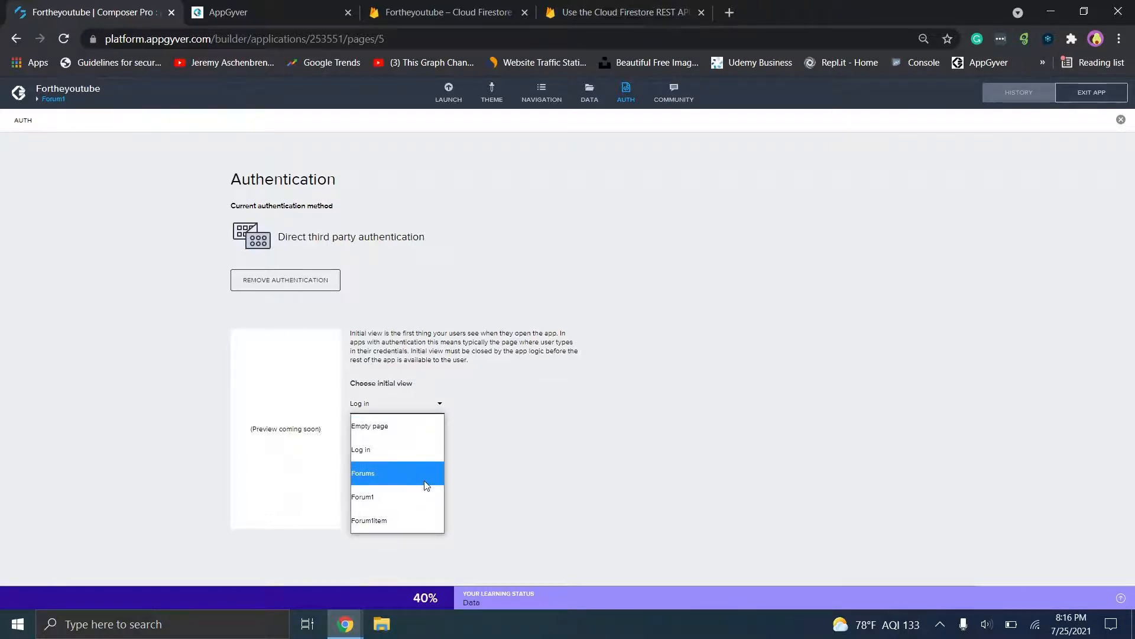
{"action": "left_click", "coordinate": [395, 498]}
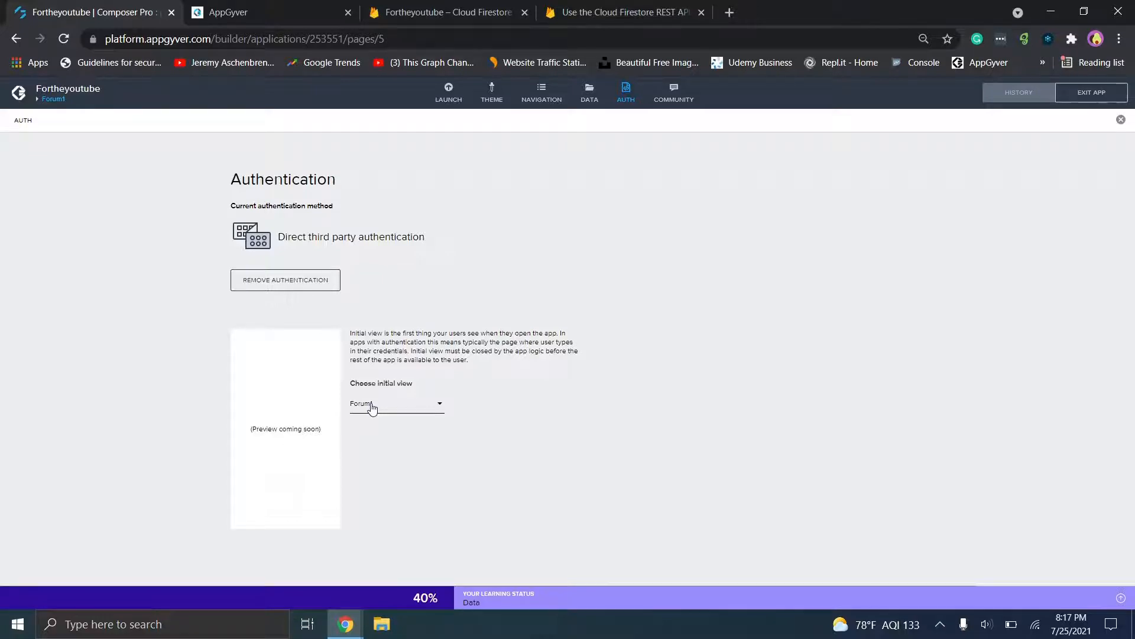
{"action": "left_click", "coordinate": [372, 407]}
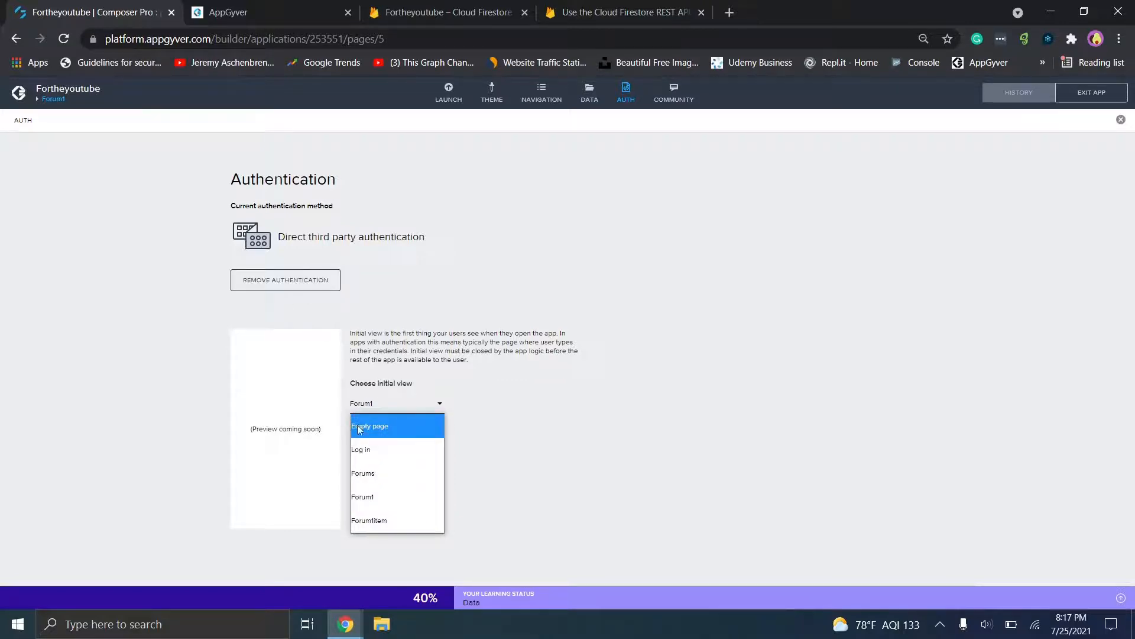
{"action": "left_click", "coordinate": [372, 453]}
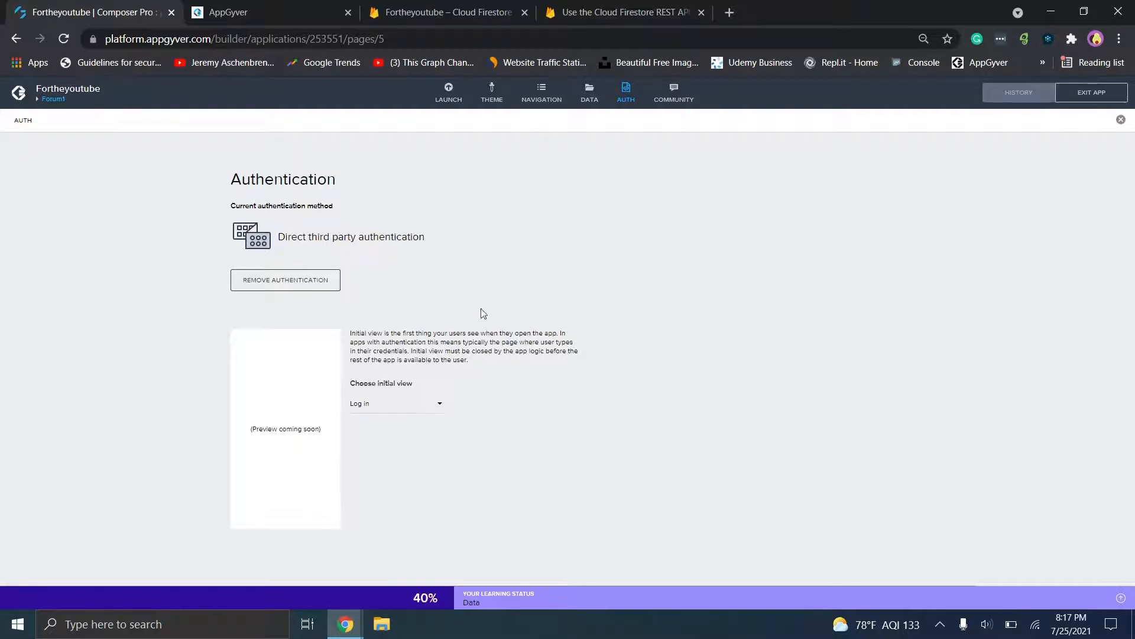
{"action": "left_click", "coordinate": [252, 283]}
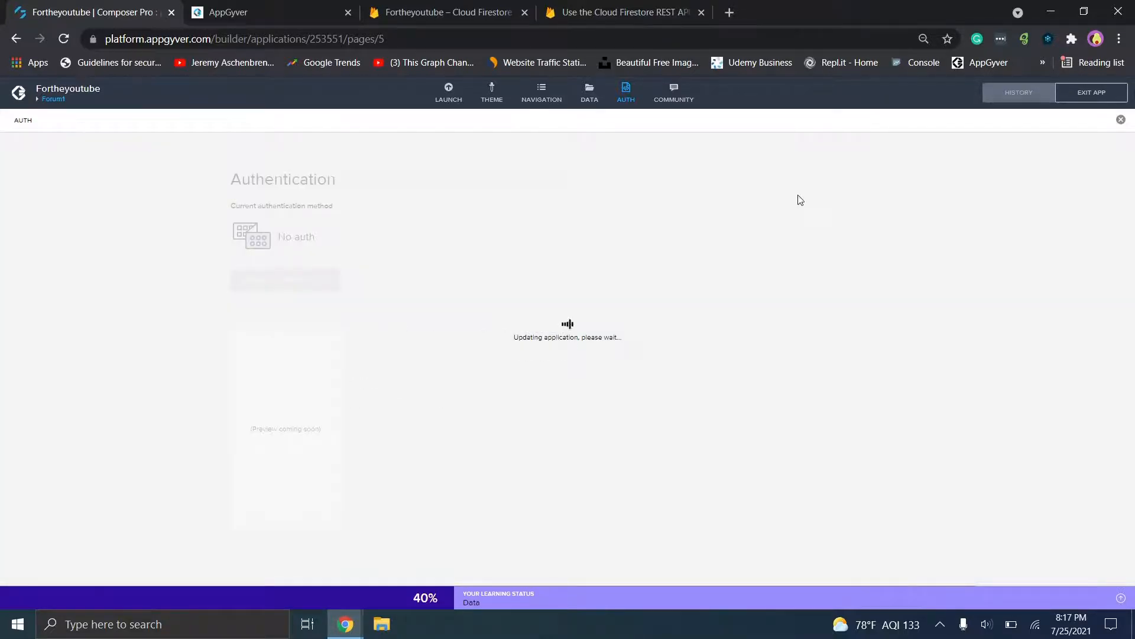
{"action": "left_click", "coordinate": [1121, 121]}
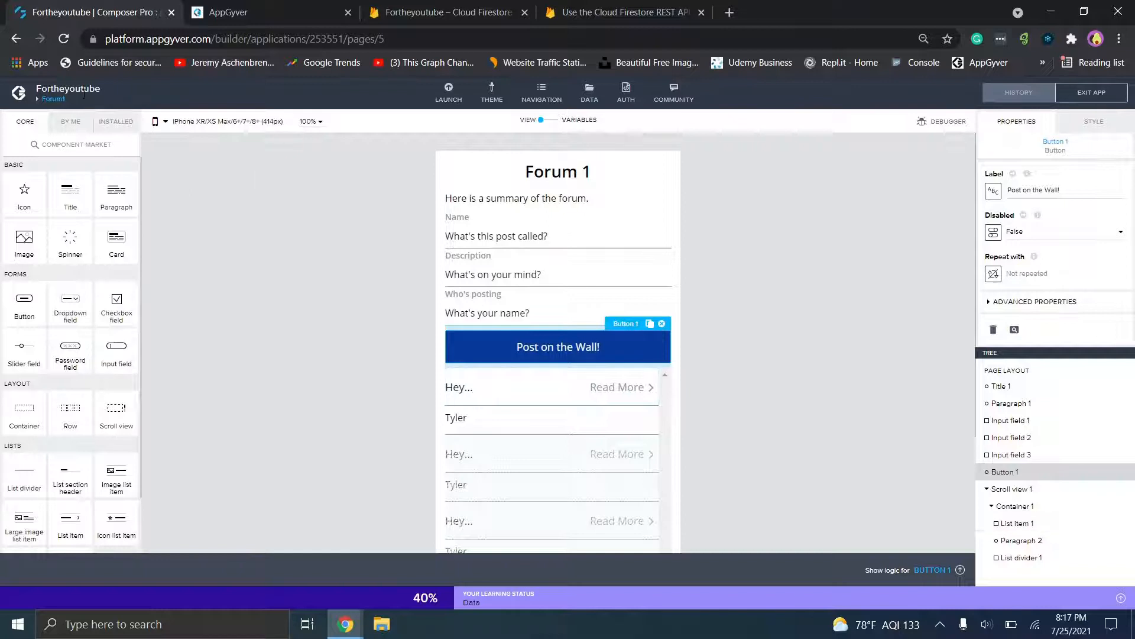
- Open the Empty page in the editor and select its button
{"action": "left_click", "coordinate": [59, 104]}
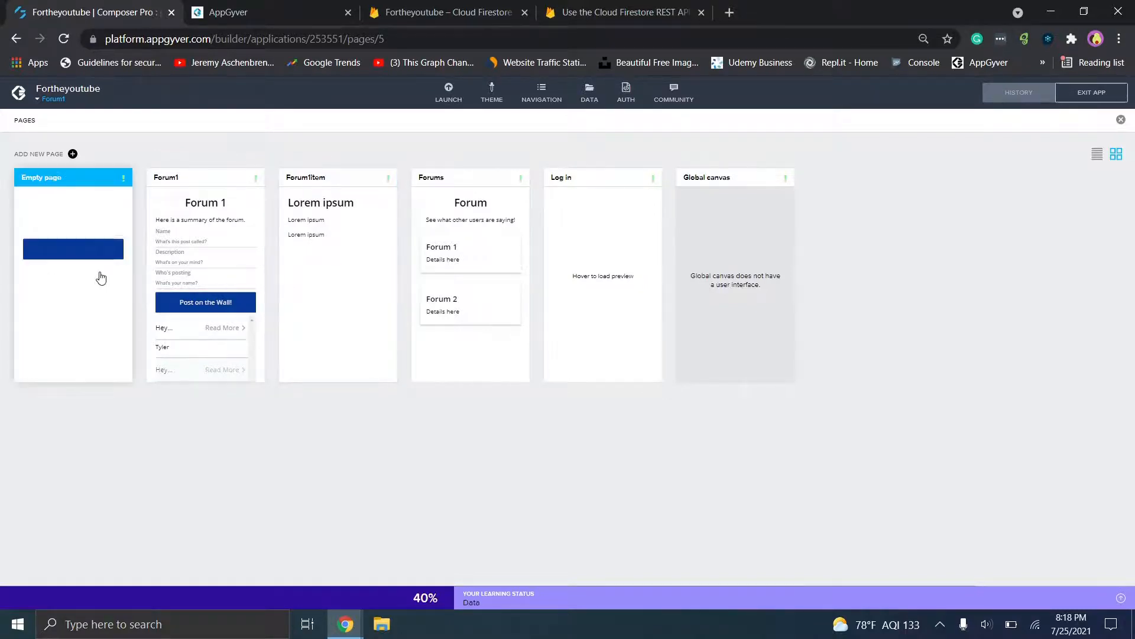
{"action": "left_click", "coordinate": [101, 275]}
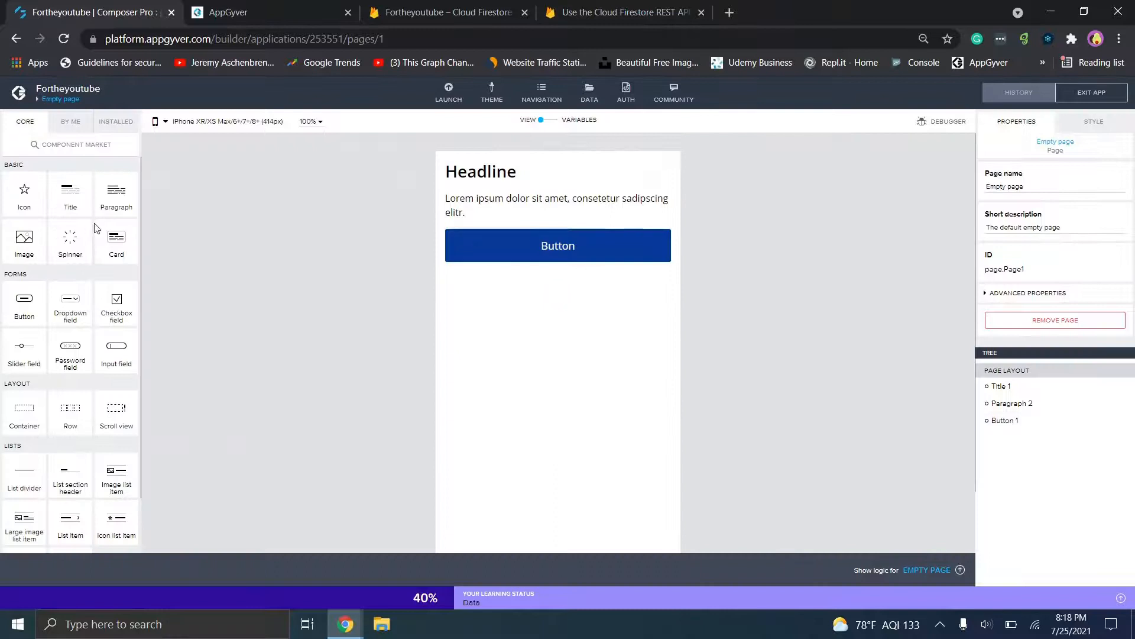
{"action": "left_click", "coordinate": [528, 247]}
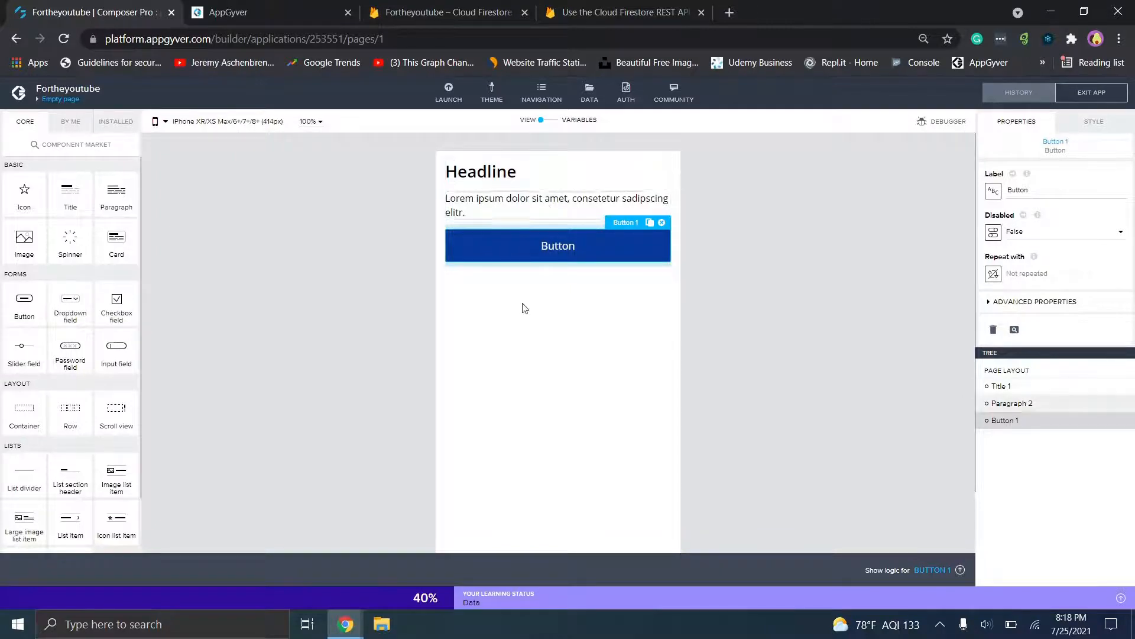
- Add an item to the navigation menu and rename the Empty page tab to Home
{"action": "left_click", "coordinate": [541, 94]}
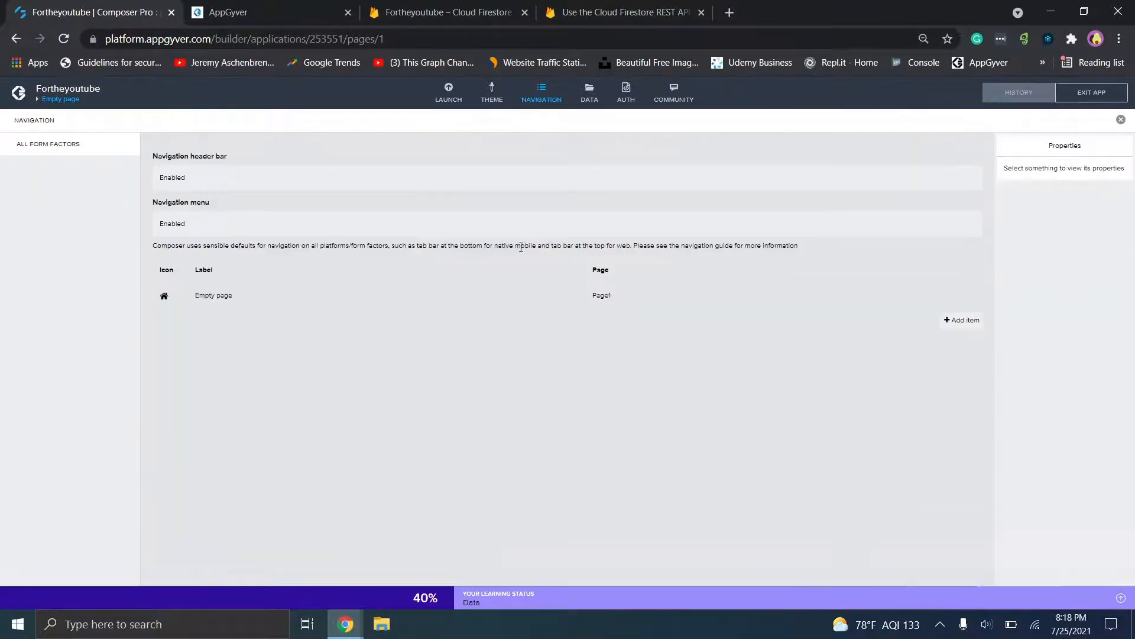
{"action": "left_click", "coordinate": [962, 320]}
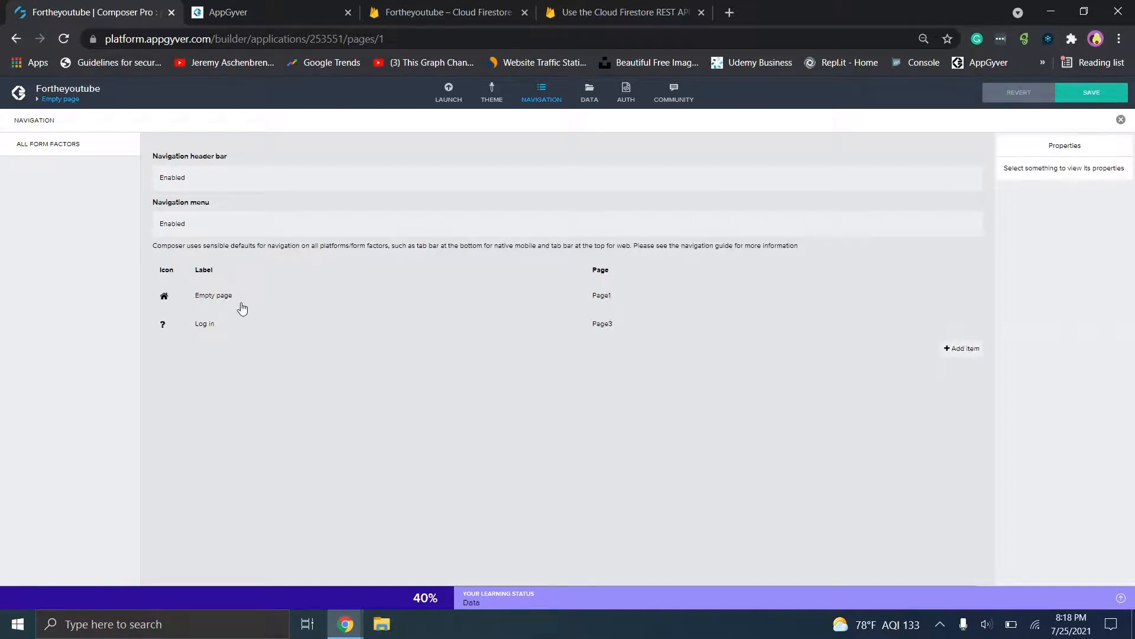
{"action": "left_click", "coordinate": [238, 302]}
{"action": "left_click_drag", "start_coordinate": [1087, 224], "coordinate": [712, 237]}
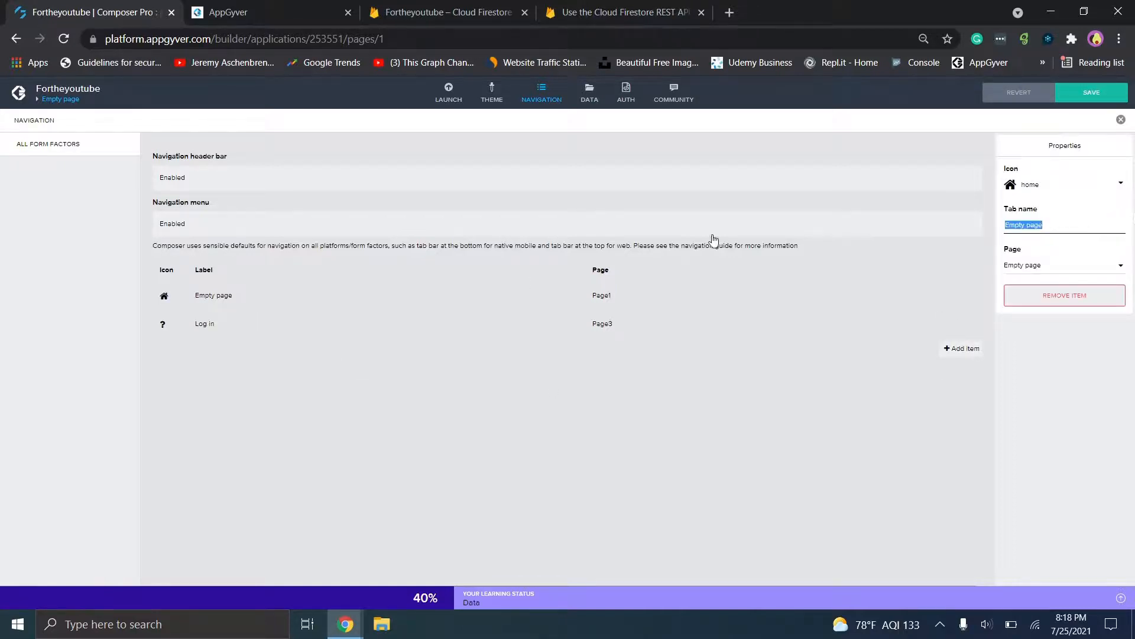
{"action": "type", "text": "Home"}
- Link the second navigation item to the Forums page and add a third item to the menu
{"action": "left_click", "coordinate": [457, 334]}
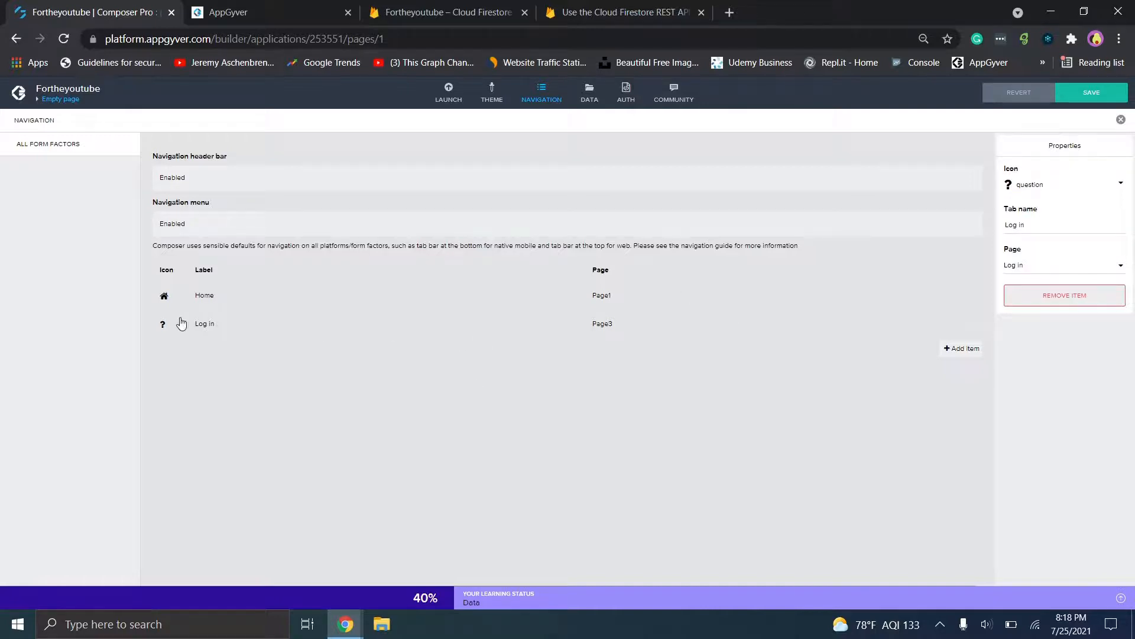
{"action": "left_click", "coordinate": [1018, 269]}
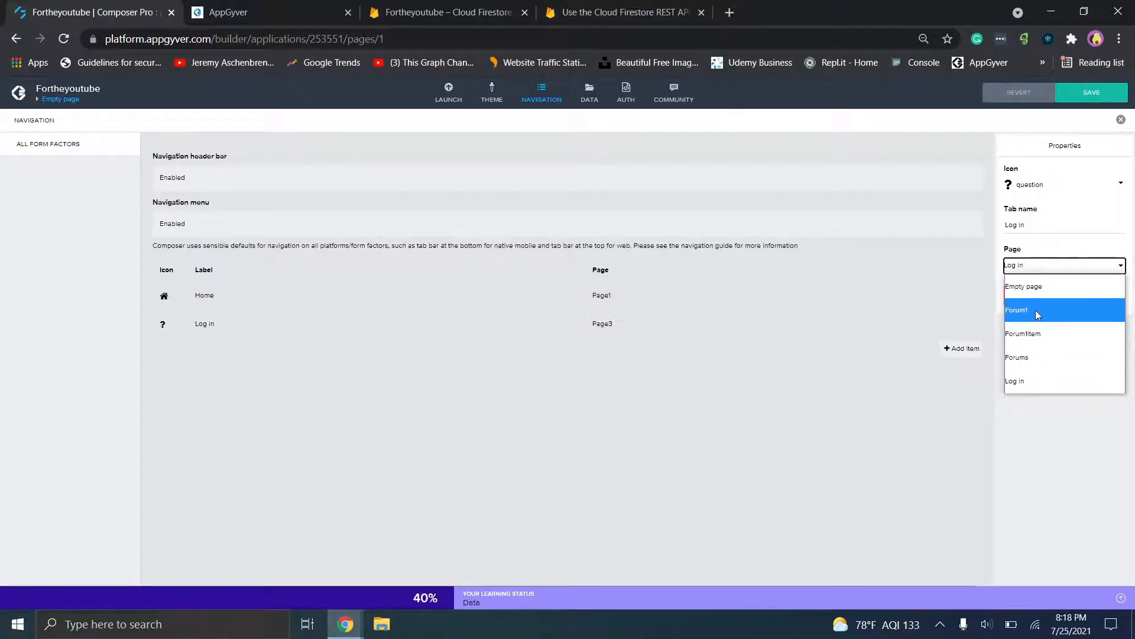
{"action": "left_click", "coordinate": [1035, 356]}
{"action": "left_click", "coordinate": [962, 349]}
- Set the second navigation item's page to Forum1 and its tab name to Forums
{"action": "left_click", "coordinate": [1029, 269]}
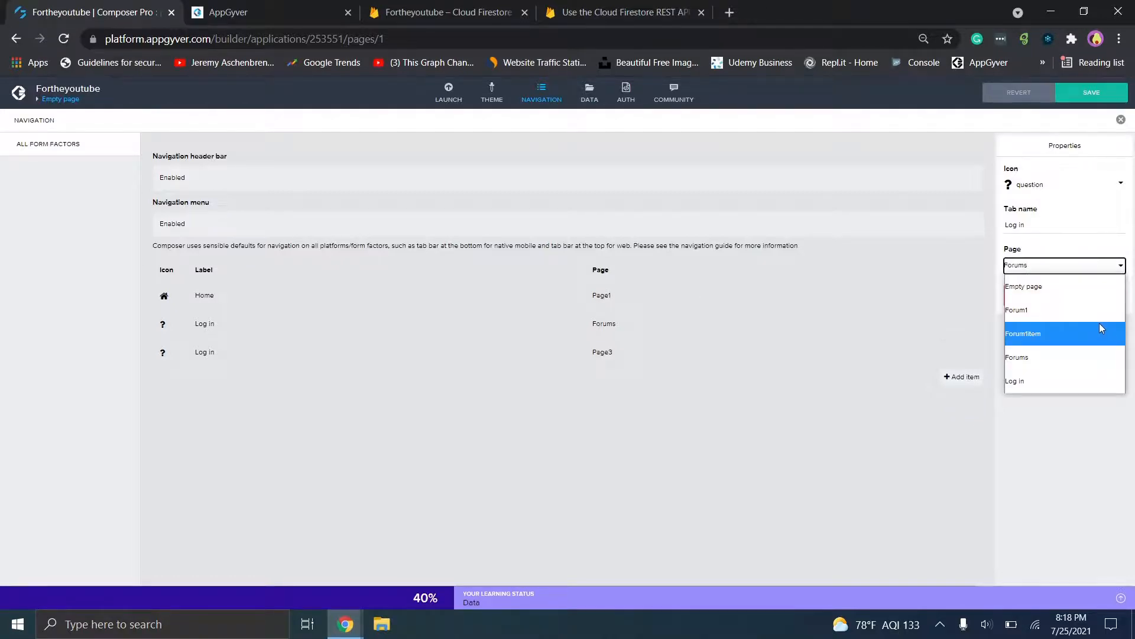
{"action": "left_click", "coordinate": [1041, 311]}
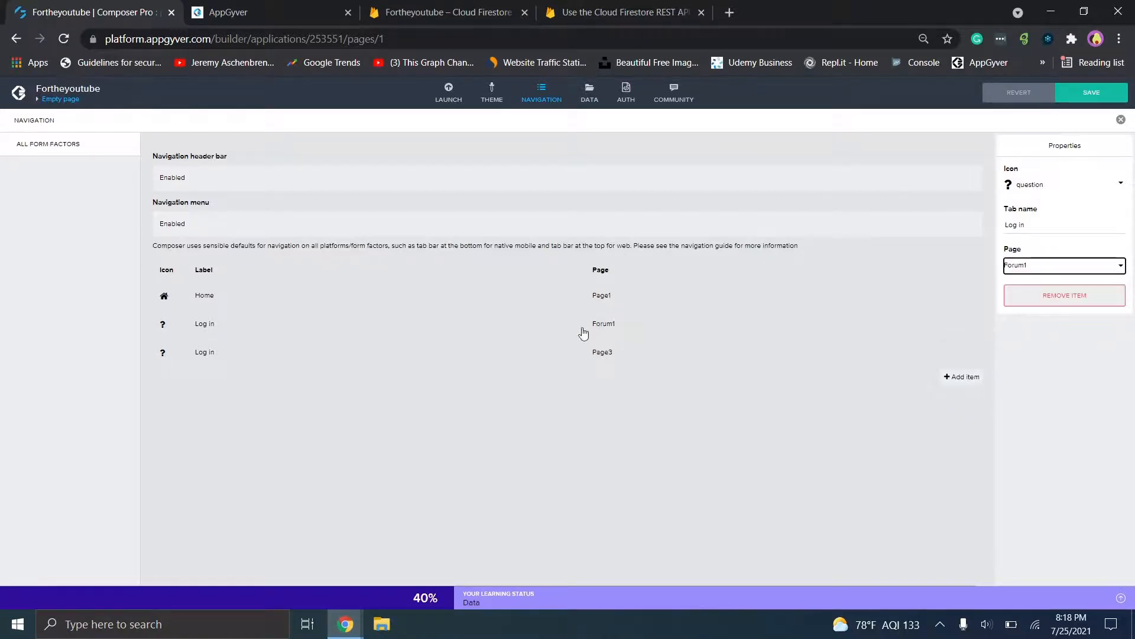
{"action": "left_click", "coordinate": [550, 328]}
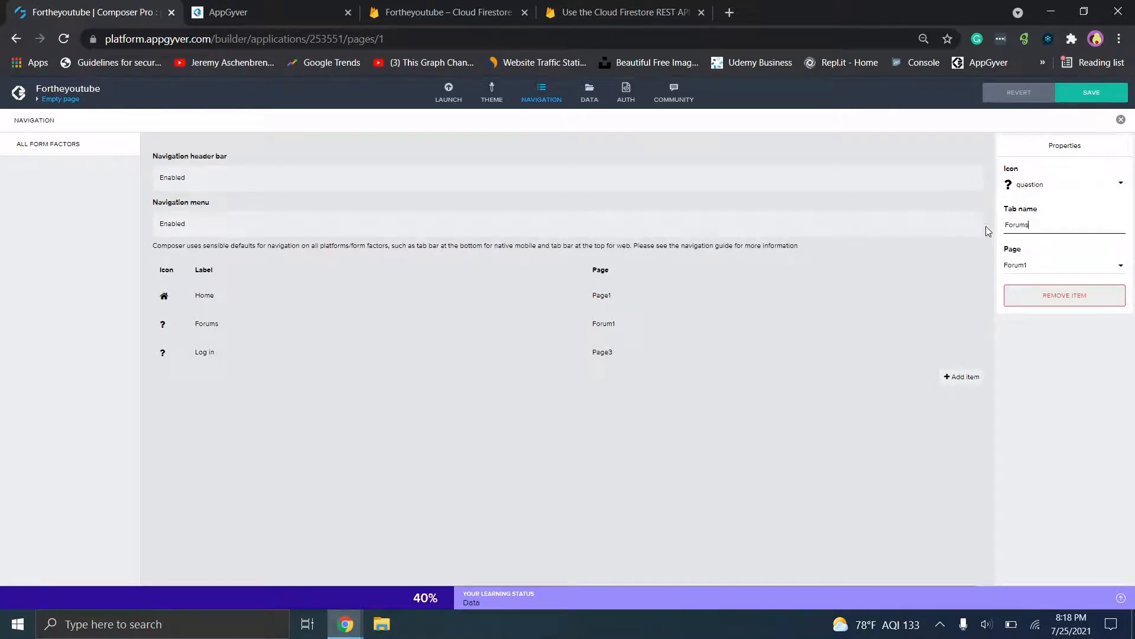
- Rename the third navigation tab to Forum1, save the application and close the navigation settings
{"action": "left_click", "coordinate": [611, 355]}
{"action": "left_click", "coordinate": [166, 329]}
{"action": "left_click", "coordinate": [1088, 92]}
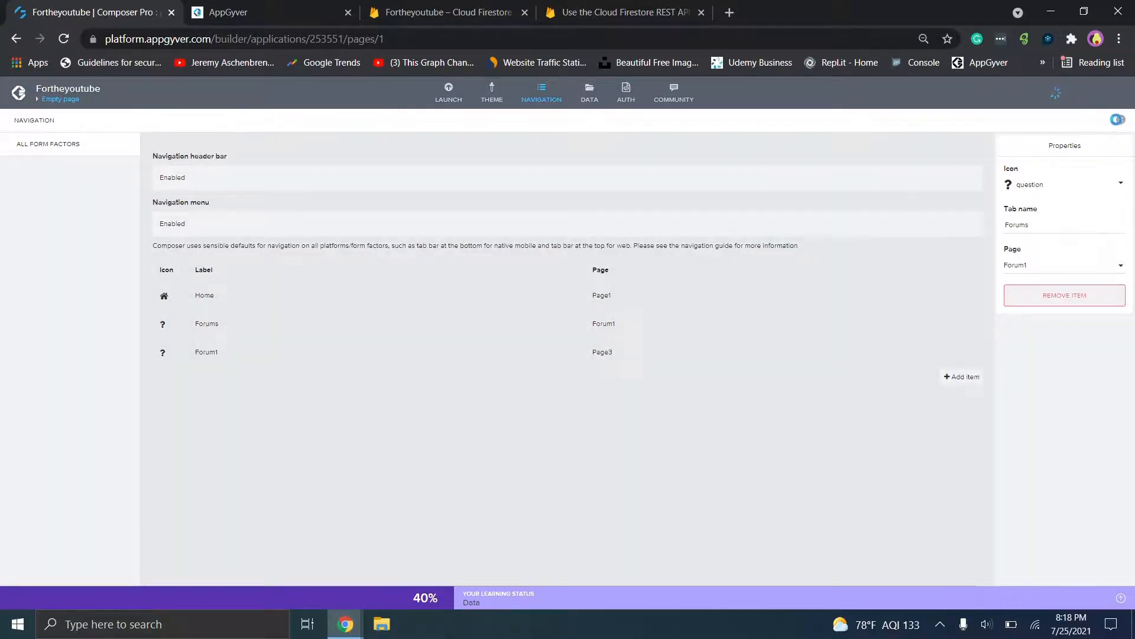
{"action": "left_click", "coordinate": [1122, 123]}
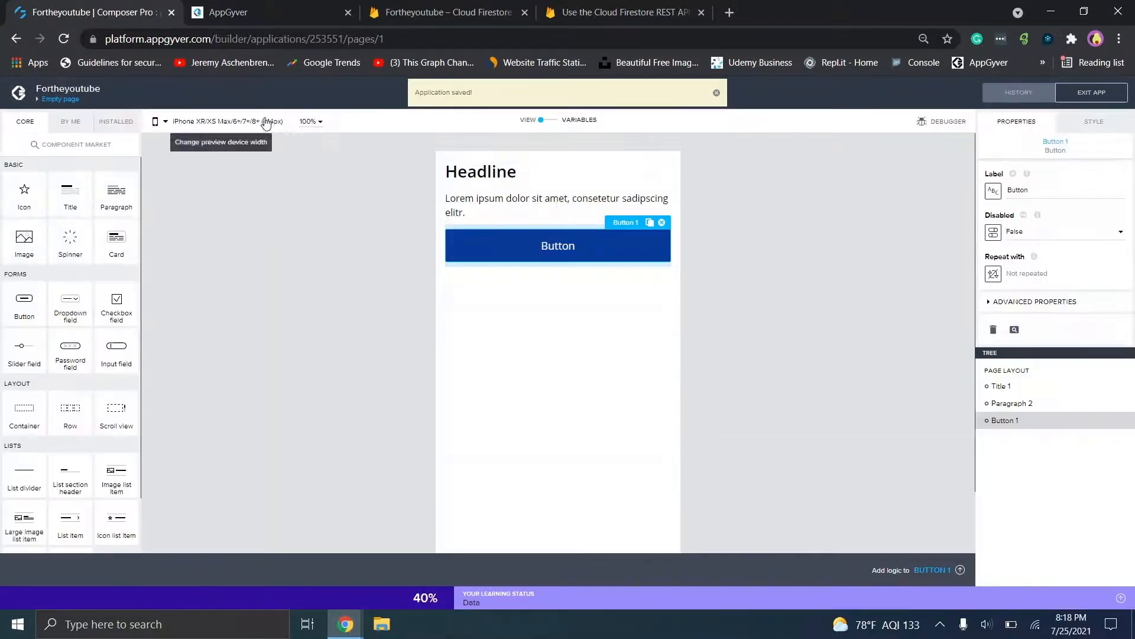
- Open the Forum1 page in the editor and launch the Fortheyoutube app in the web preview portal
{"action": "left_click", "coordinate": [60, 99]}
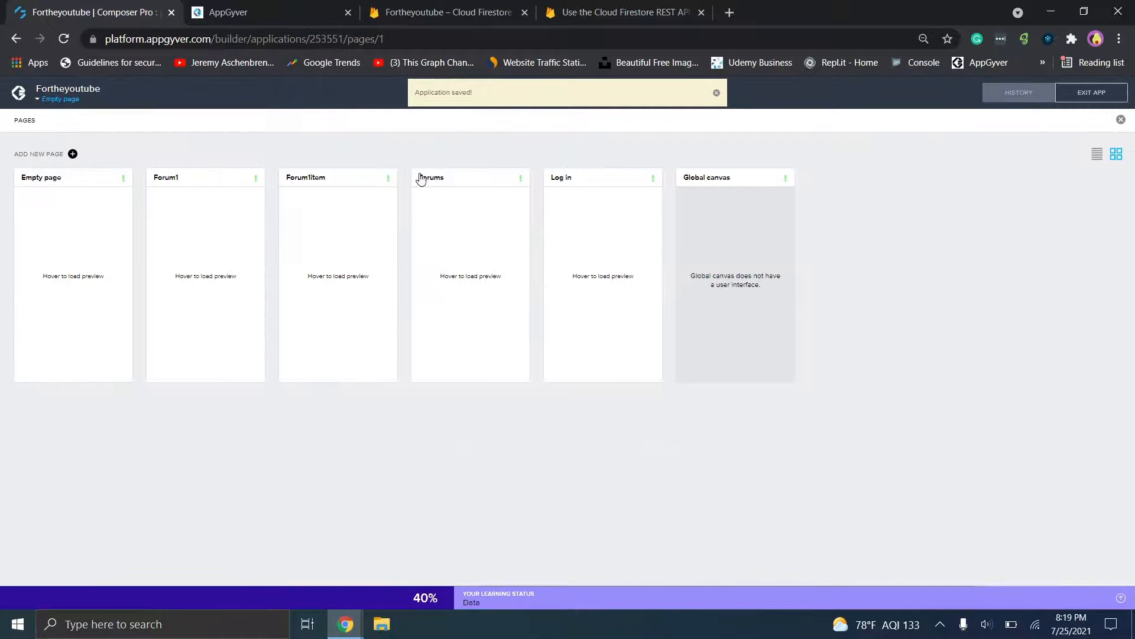
{"action": "mouse_move", "coordinate": [474, 238]}
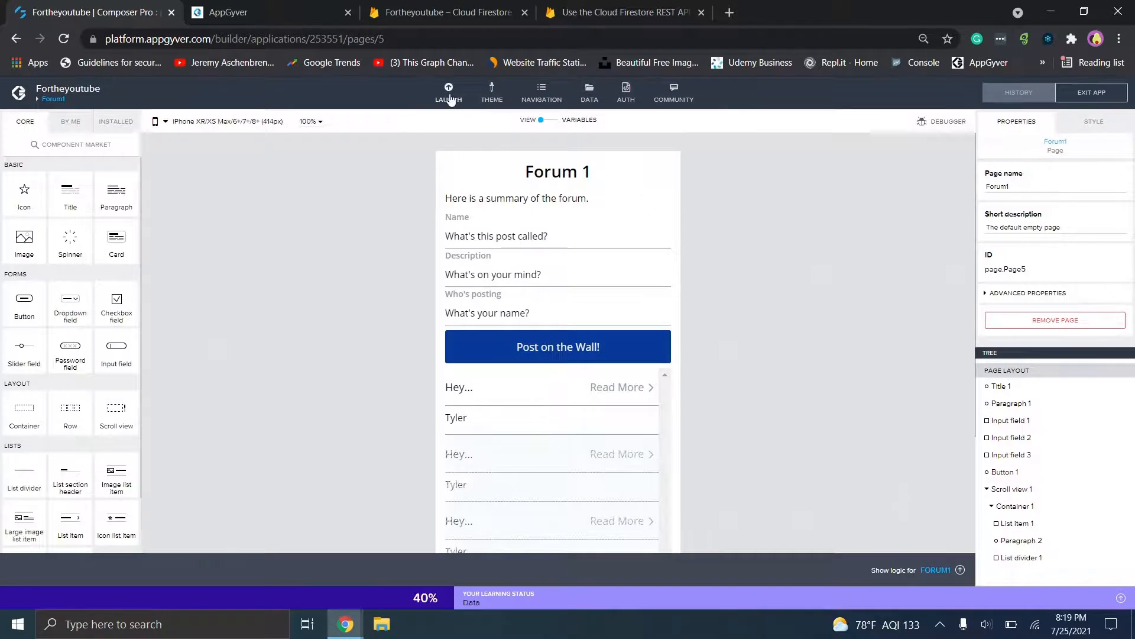
{"action": "left_click", "coordinate": [451, 99]}
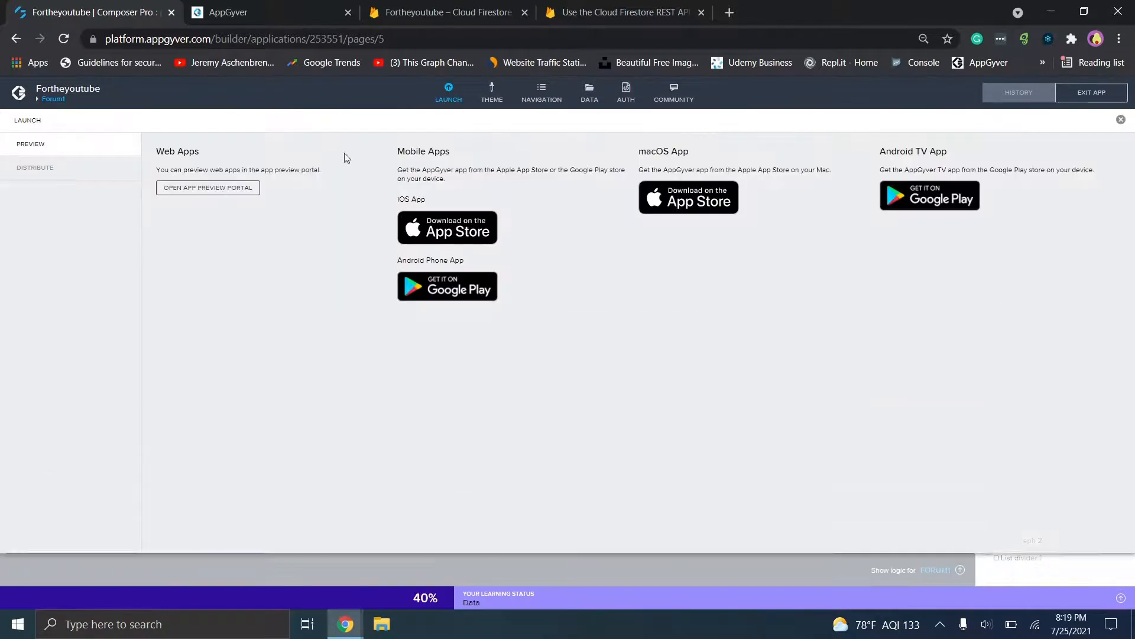
{"action": "left_click", "coordinate": [197, 189]}
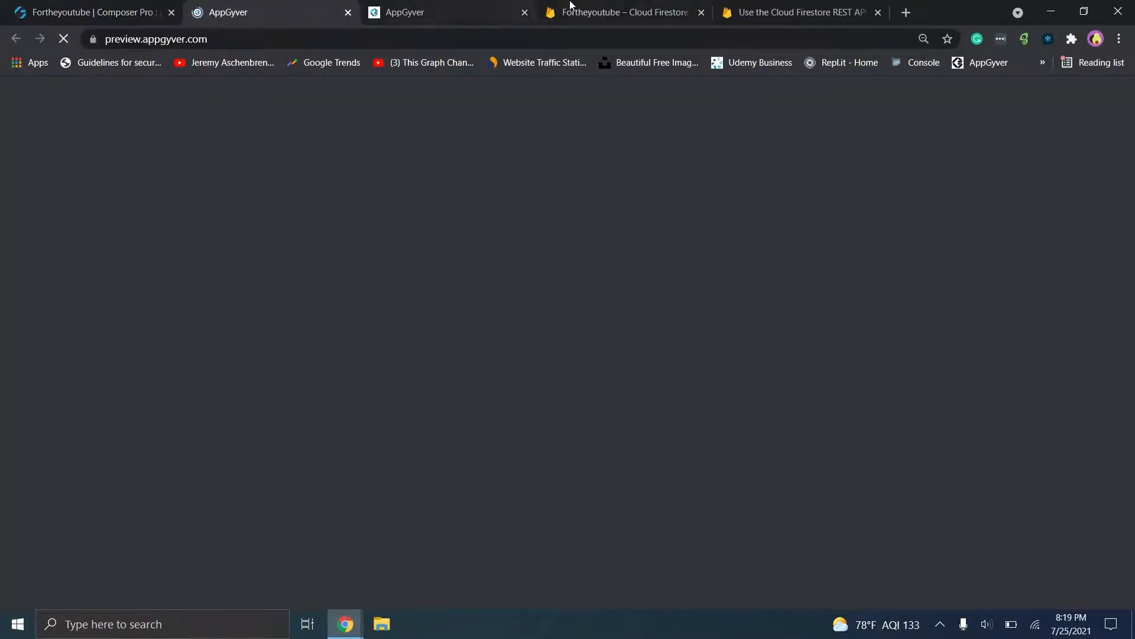
{"action": "left_click", "coordinate": [524, 13]}
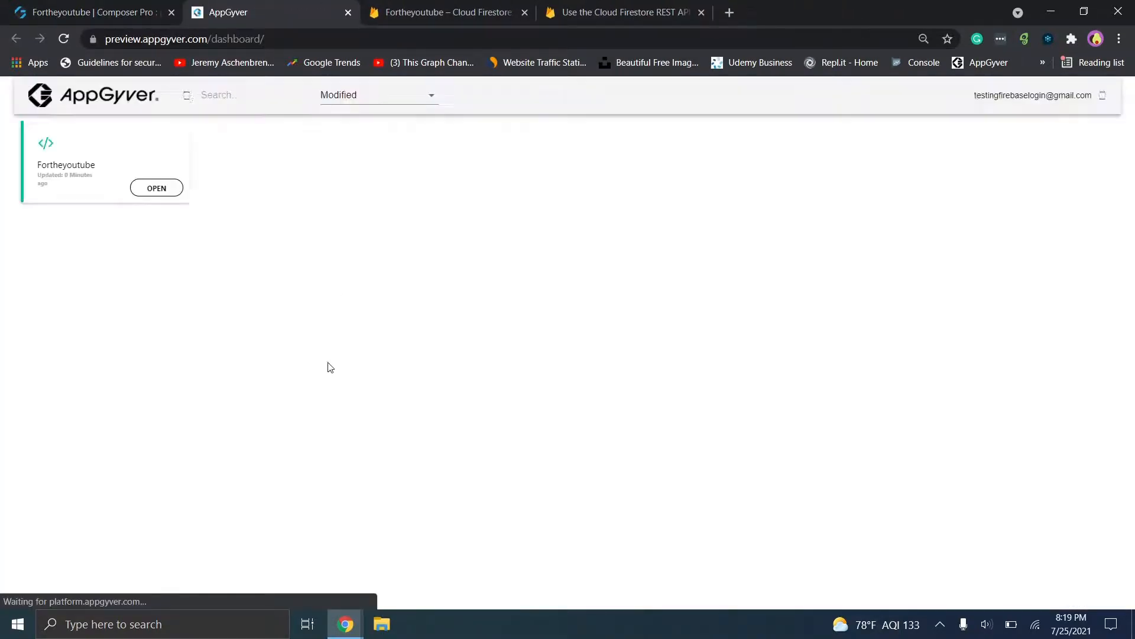
{"action": "left_click", "coordinate": [164, 187]}
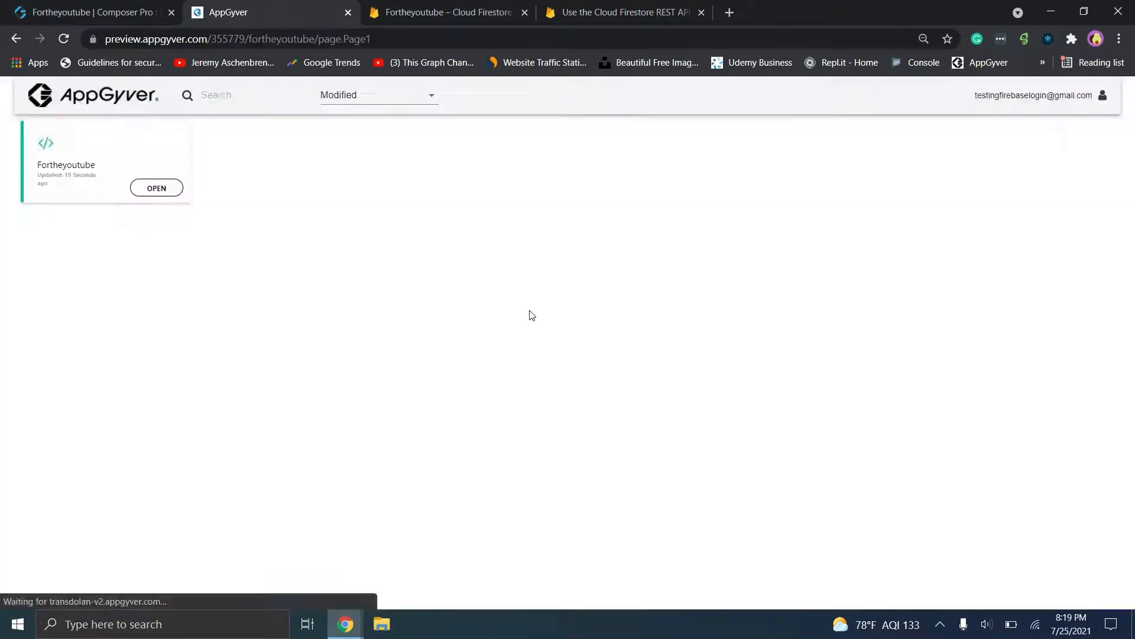
- Show the preview in the browser's iPhone X device view and open its Forum1 navigation tab
{"action": "right_click", "coordinate": [374, 307]}
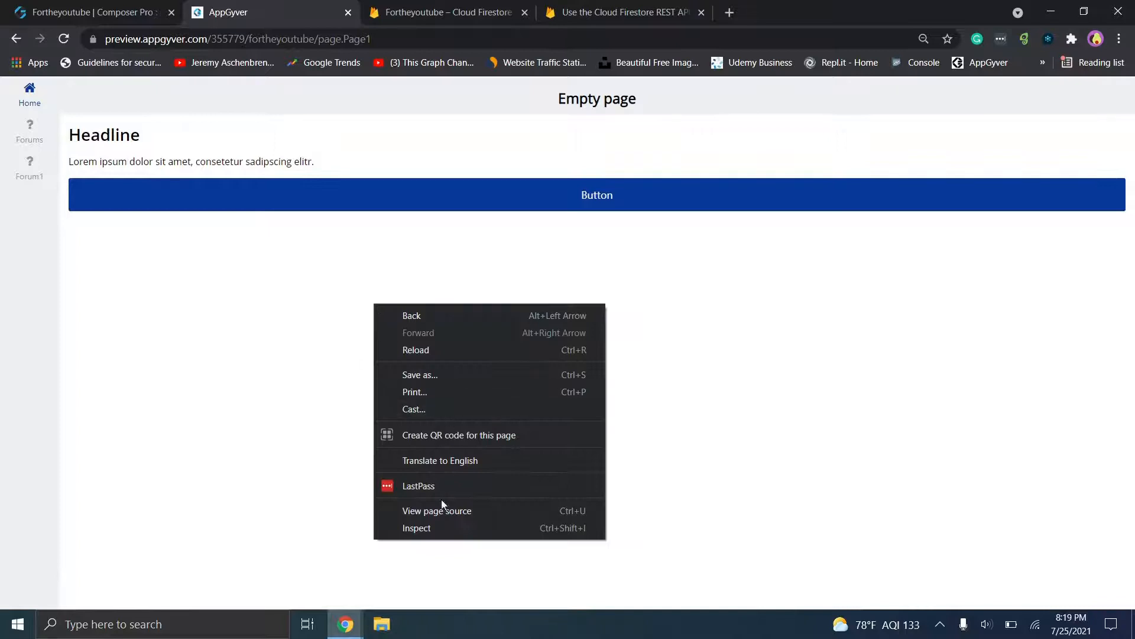
{"action": "left_click", "coordinate": [442, 532]}
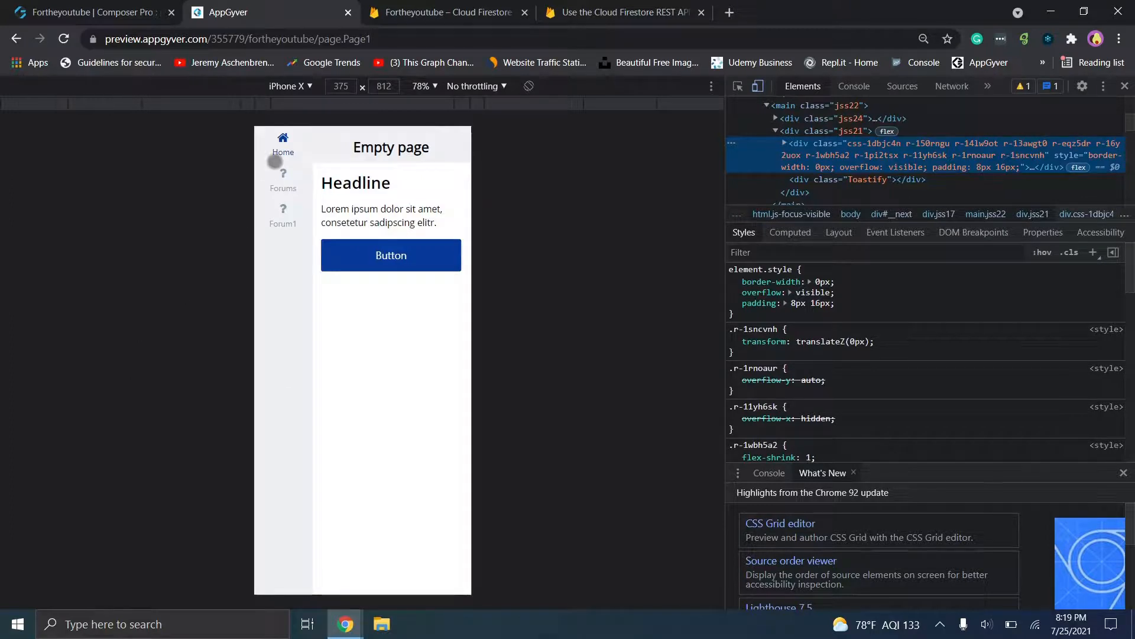
{"action": "left_click", "coordinate": [285, 209]}
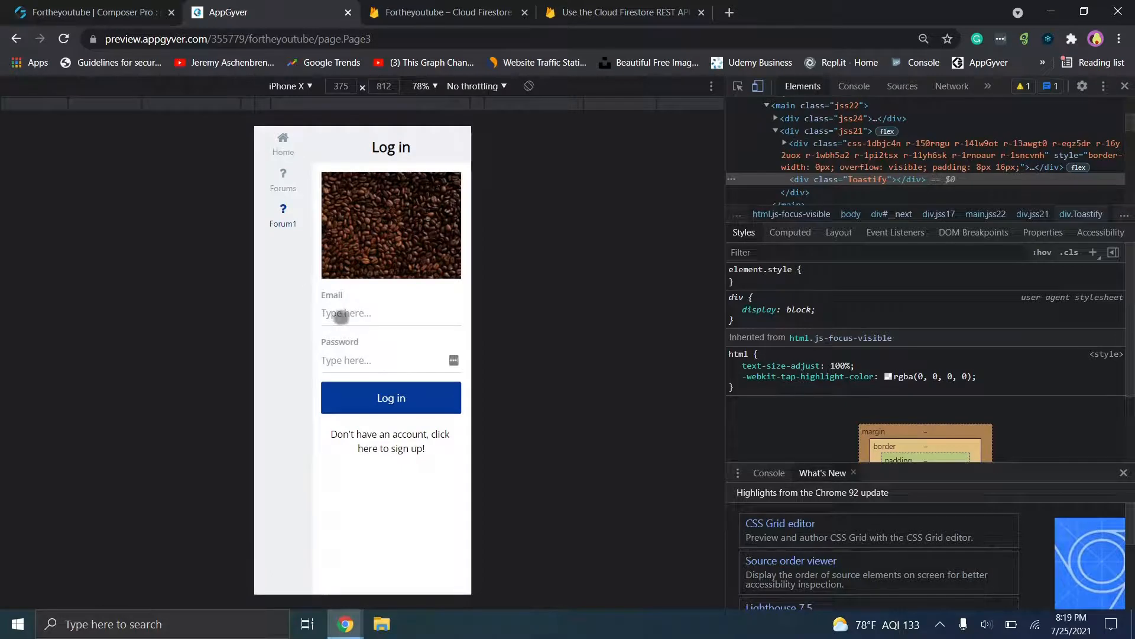
- Return to the composer, set the page of the third navigation item to Forum1 and save the application
{"action": "left_click", "coordinate": [70, 7]}
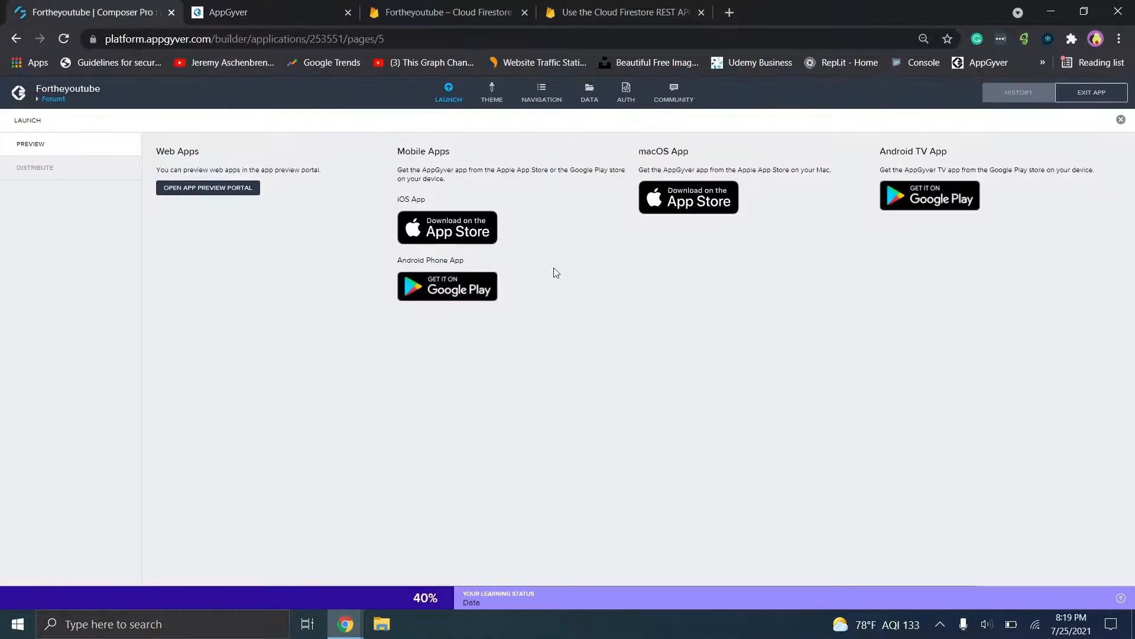
{"action": "left_click", "coordinate": [61, 105]}
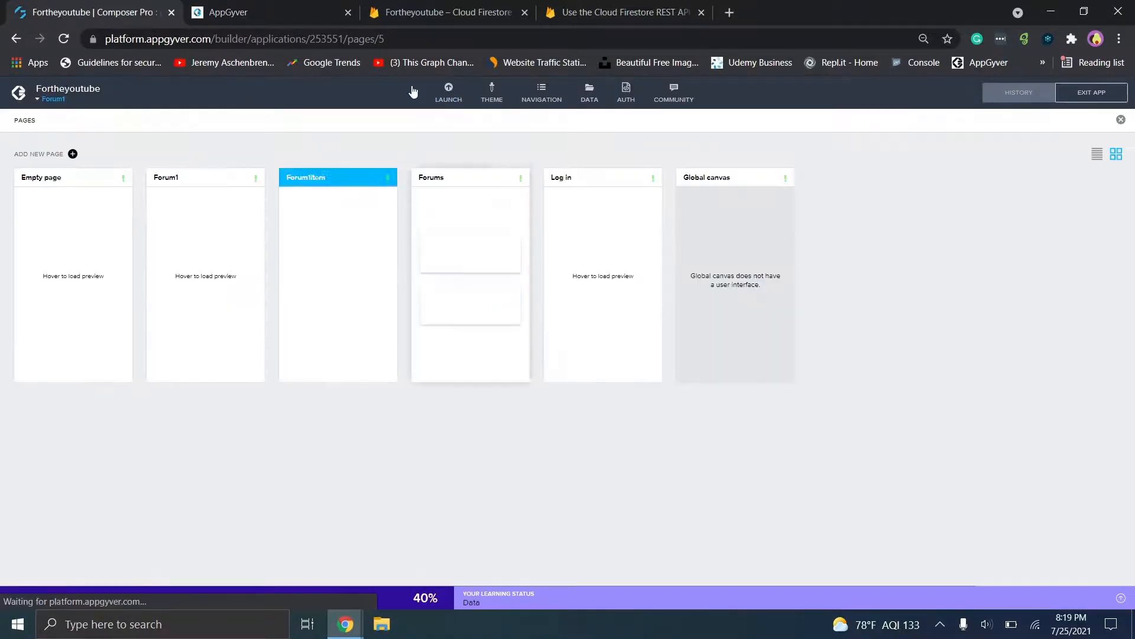
{"action": "left_click", "coordinate": [542, 96]}
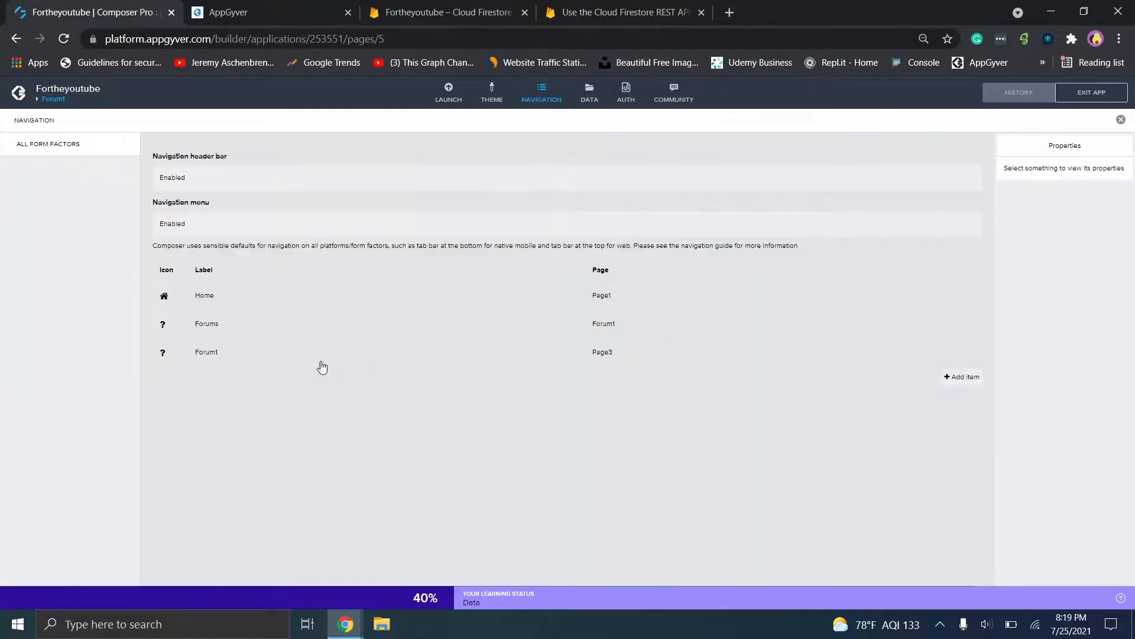
{"action": "left_click", "coordinate": [301, 358]}
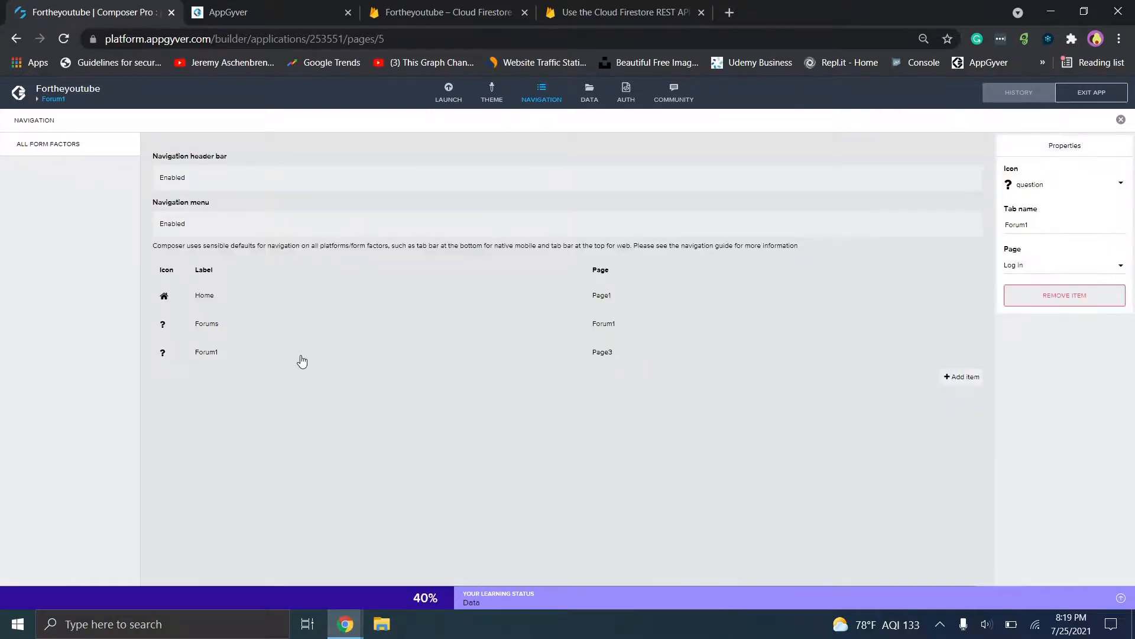
{"action": "left_click", "coordinate": [1043, 264]}
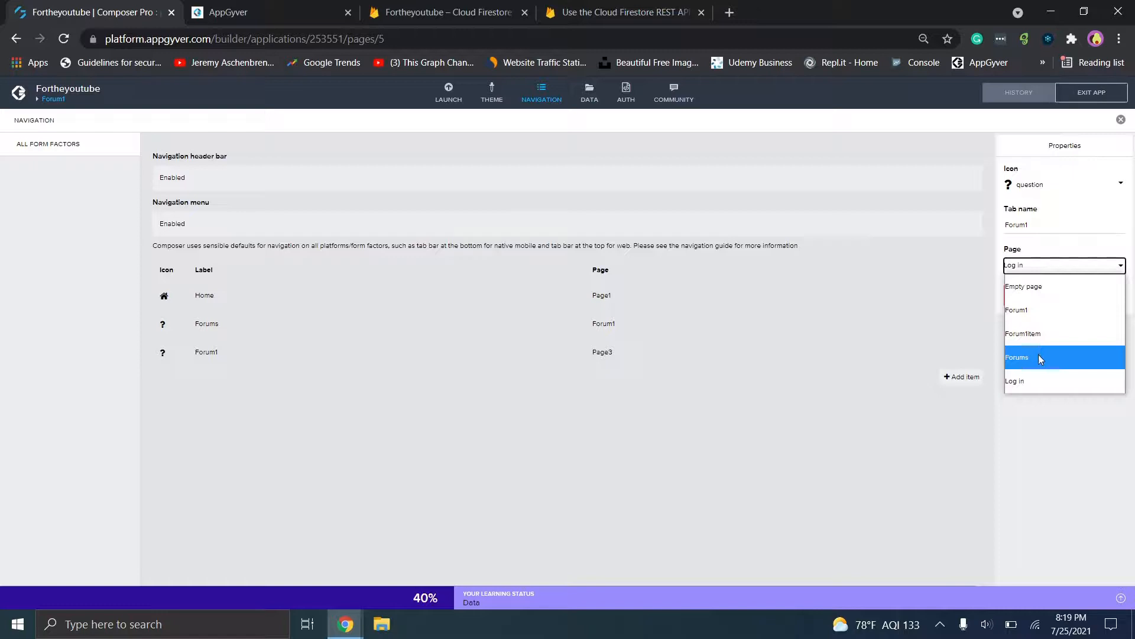
{"action": "left_click", "coordinate": [1029, 310]}
{"action": "left_click", "coordinate": [1102, 95]}
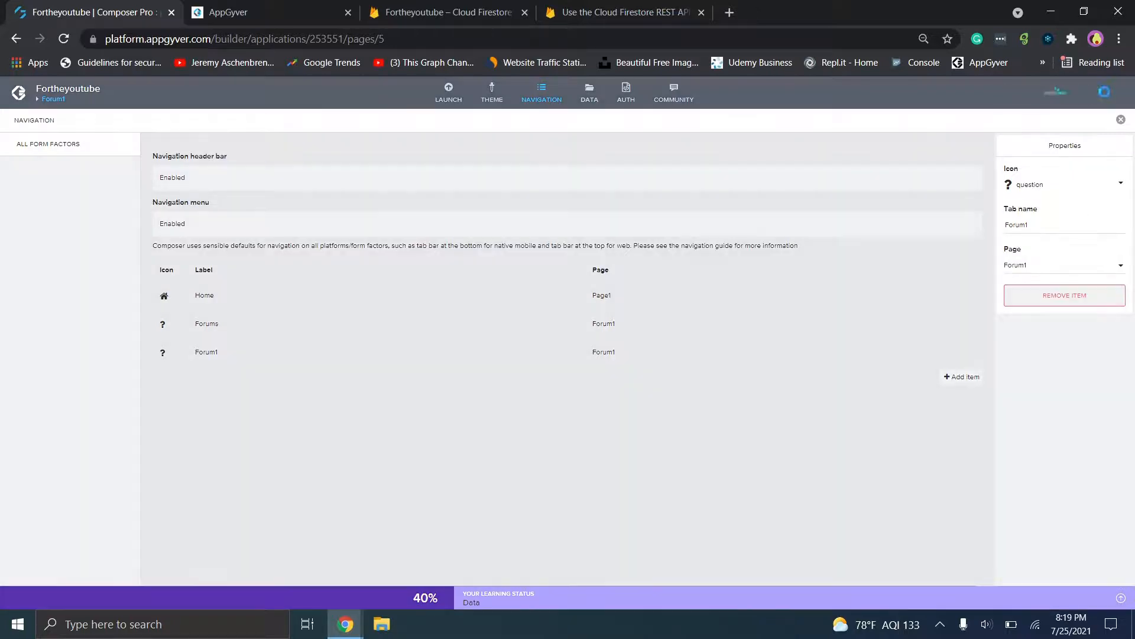
- Switch to the web preview and open the Forums and Forum1 navigation tabs
{"action": "left_click", "coordinate": [289, 7]}
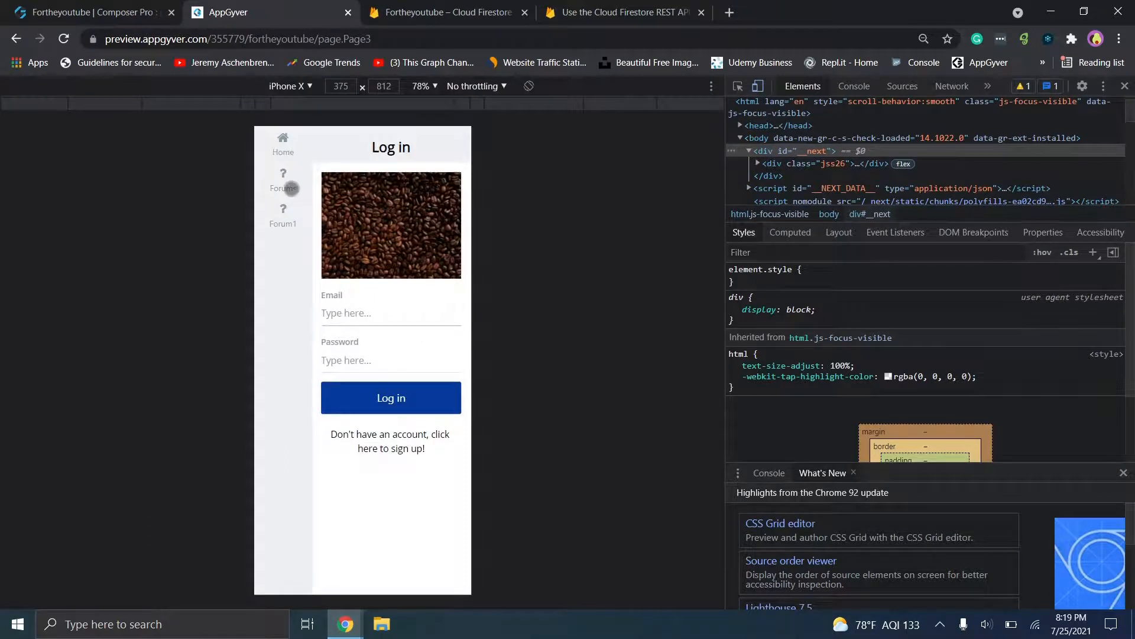
{"action": "left_click", "coordinate": [291, 188]}
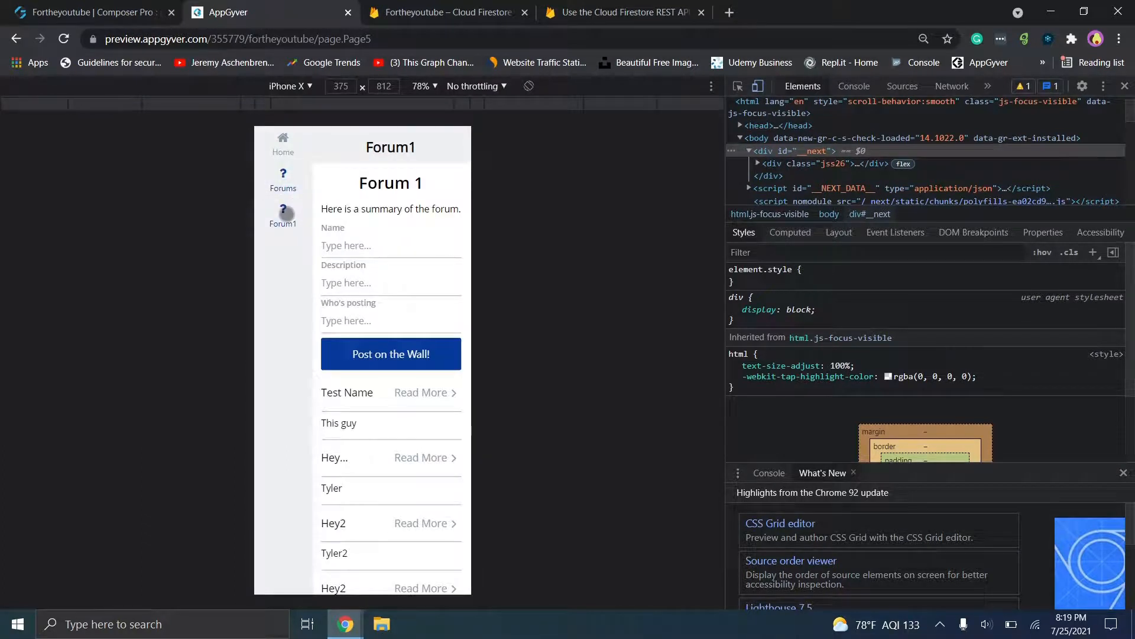
{"action": "left_click", "coordinate": [285, 213]}
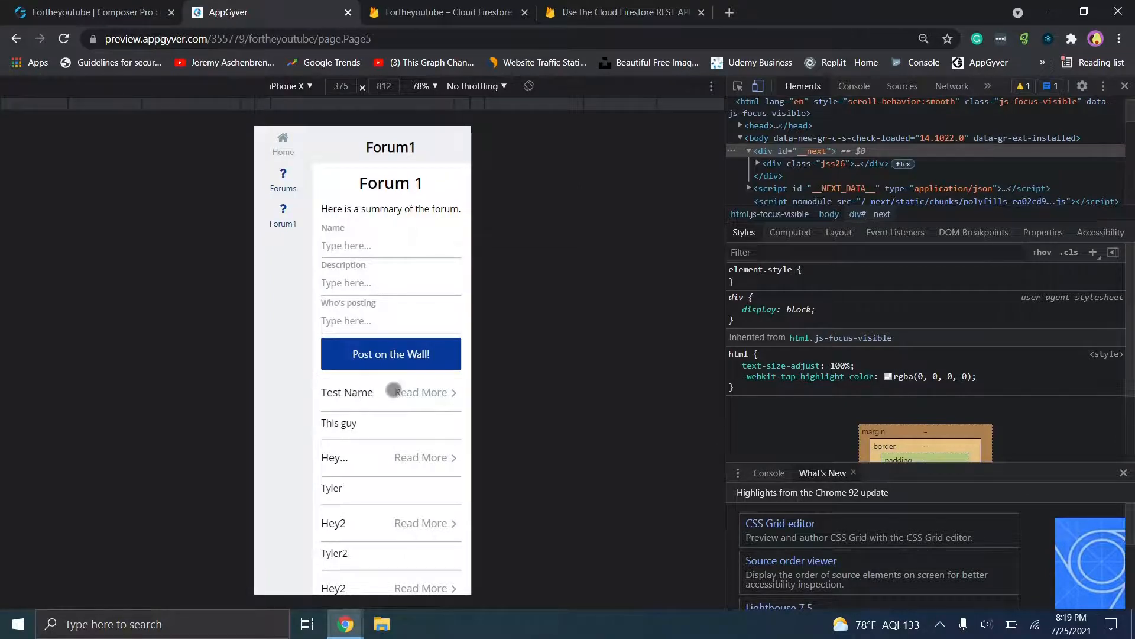
- Open the detail pages of the "Test Name" and "Hey..." posts, returning to Forum1 after each
{"action": "left_click", "coordinate": [393, 391]}
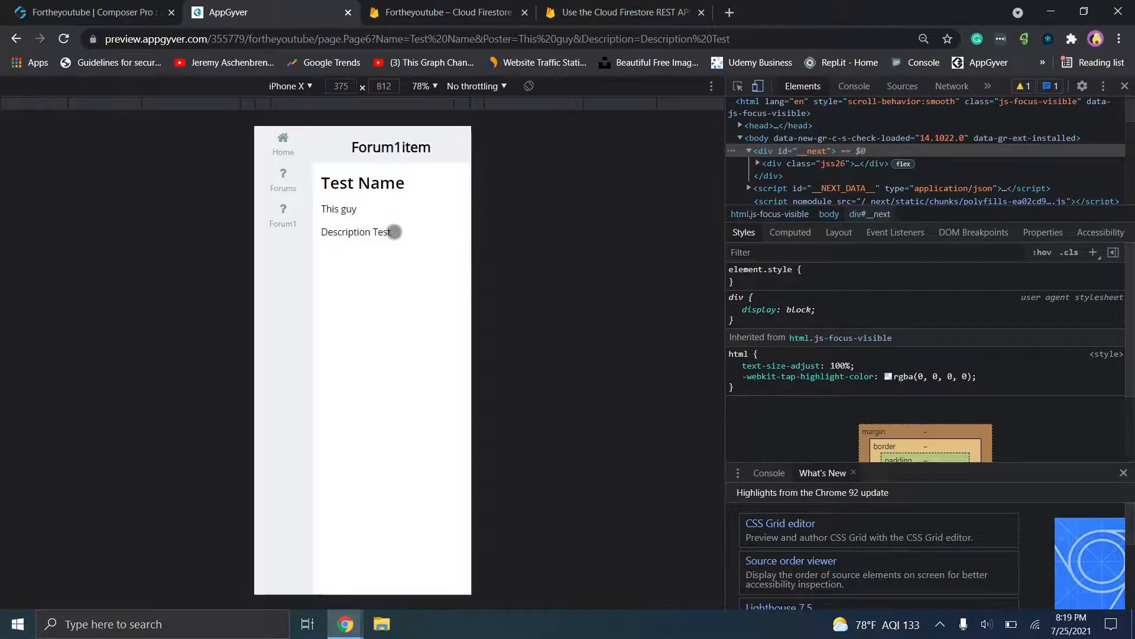
{"action": "left_click", "coordinate": [279, 216]}
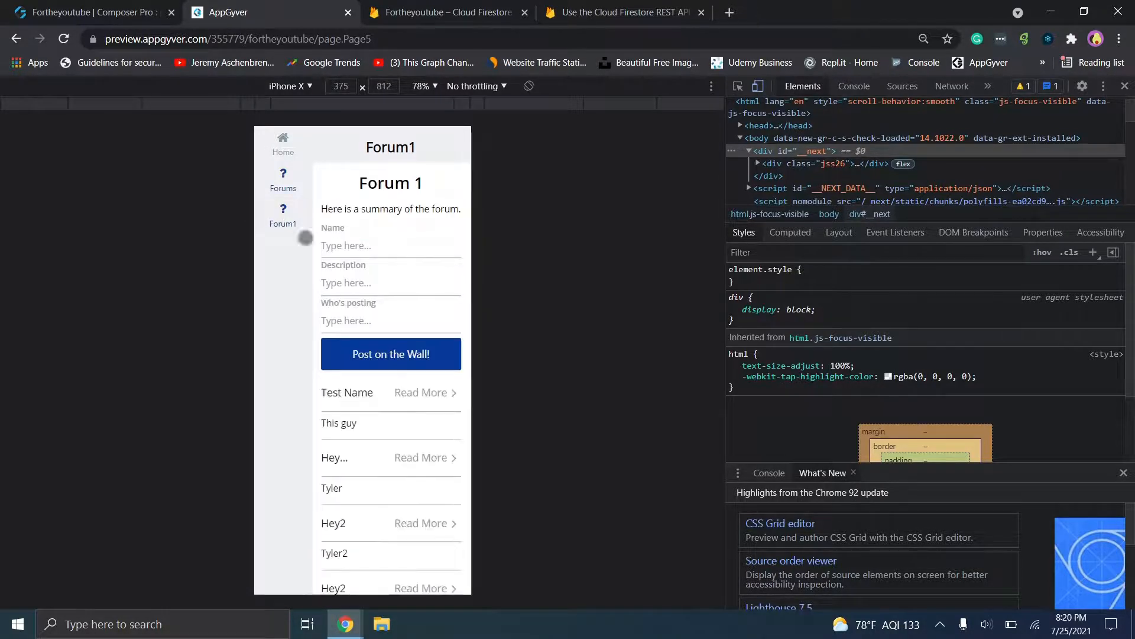
{"action": "left_click", "coordinate": [343, 455]}
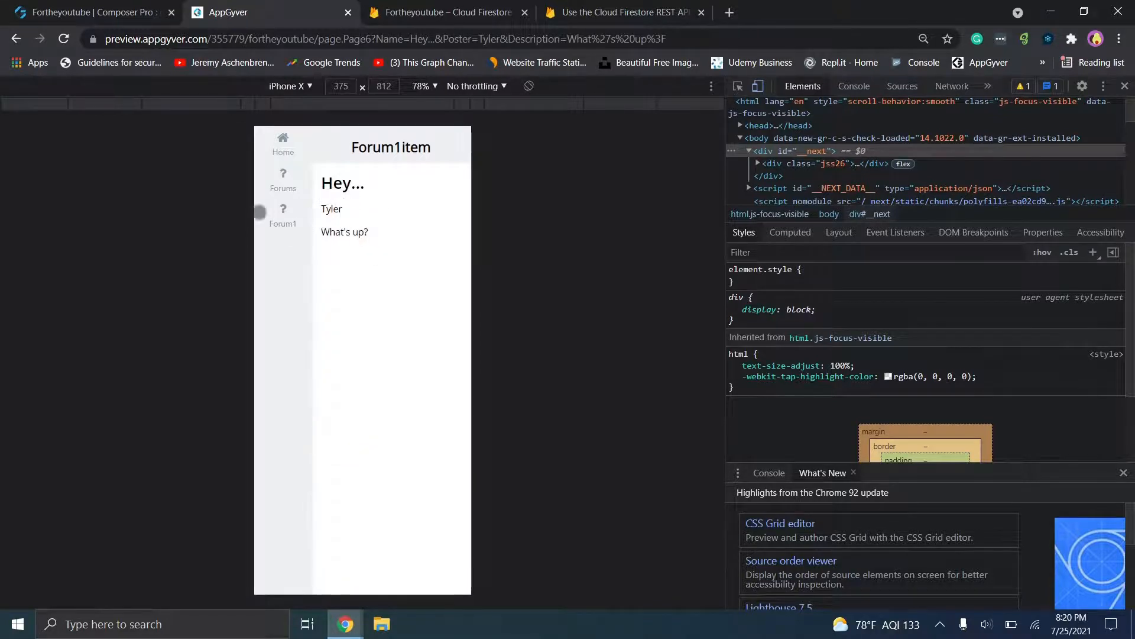
{"action": "left_click", "coordinate": [279, 216]}
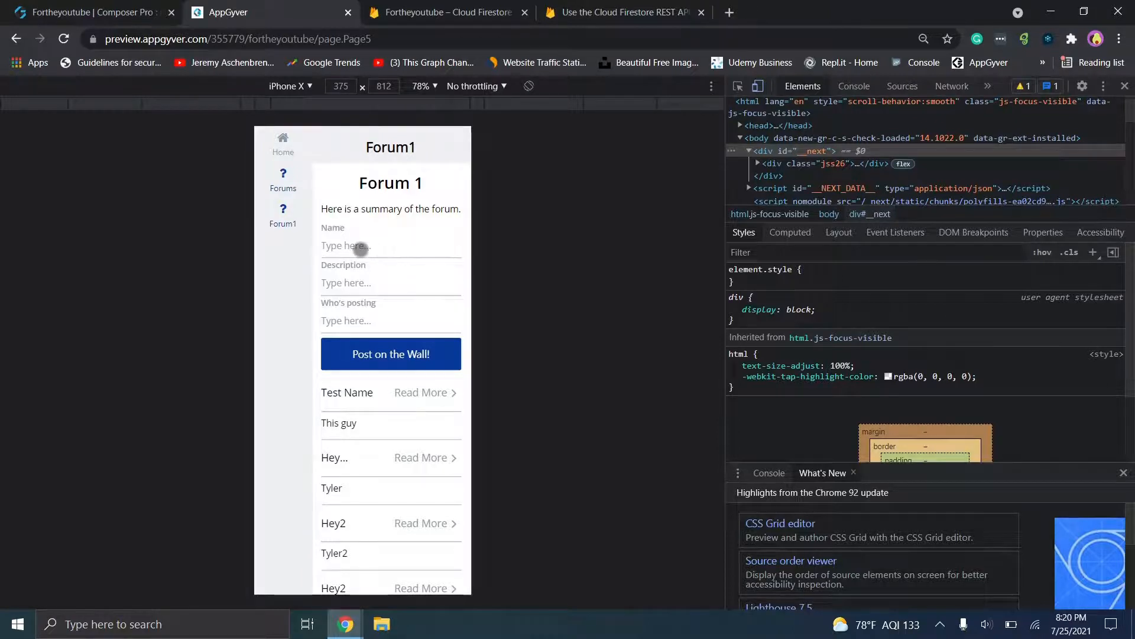
- Post on the wall with name "Newest test", description "This is a description" and "Guess who" as the poster
{"action": "left_click", "coordinate": [360, 247]}
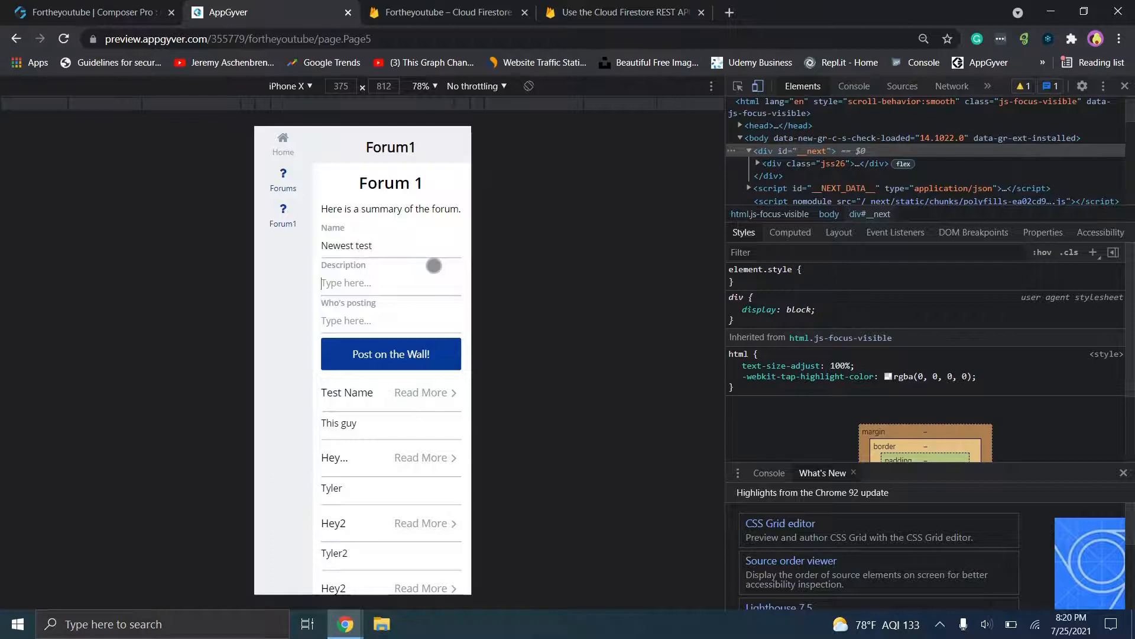
{"action": "type", "text": "This is a description"}
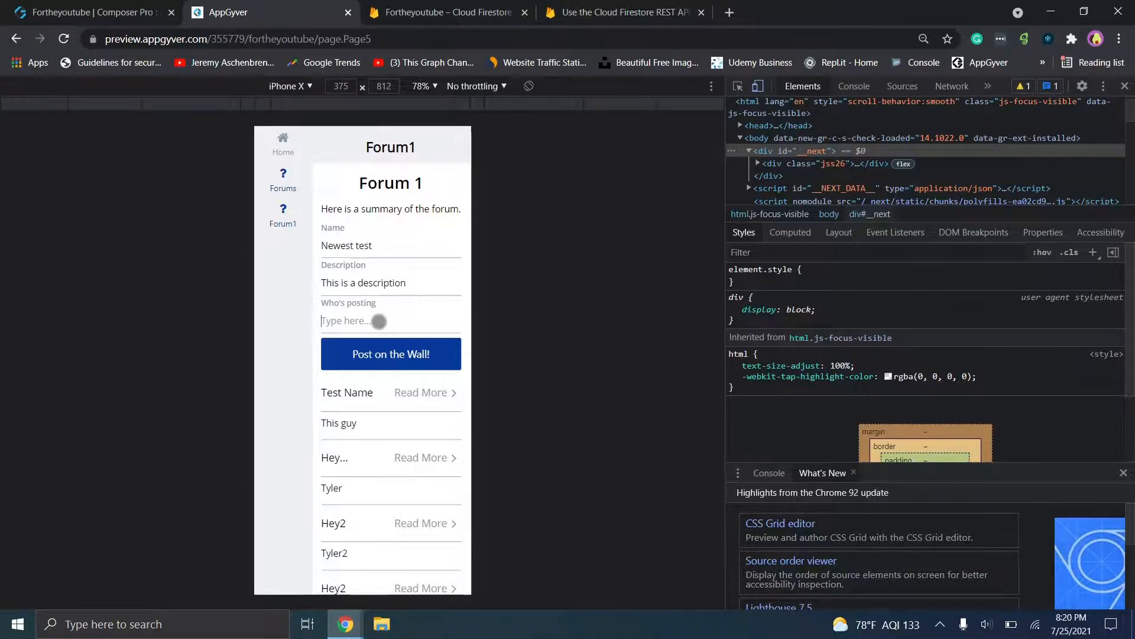
{"action": "type", "text": "Guess who"}
{"action": "left_click", "coordinate": [402, 353]}
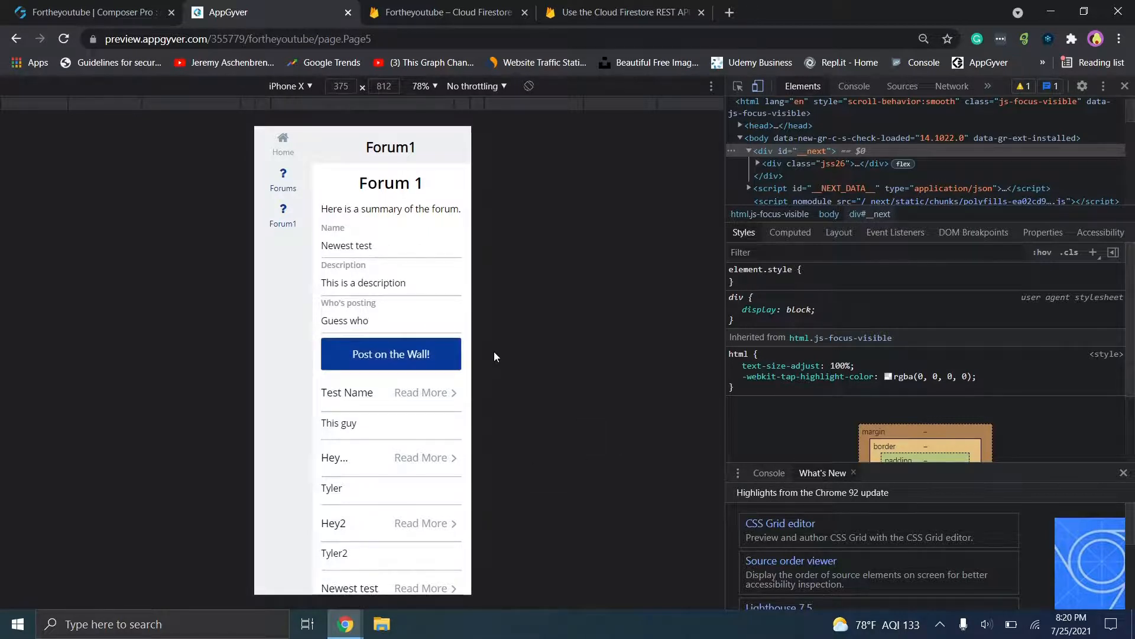
- Open the "Newest test" post's detail page, return to Forum1 and look through the list of posts
{"action": "left_click_drag", "start_coordinate": [408, 427], "coordinate": [398, 208]}
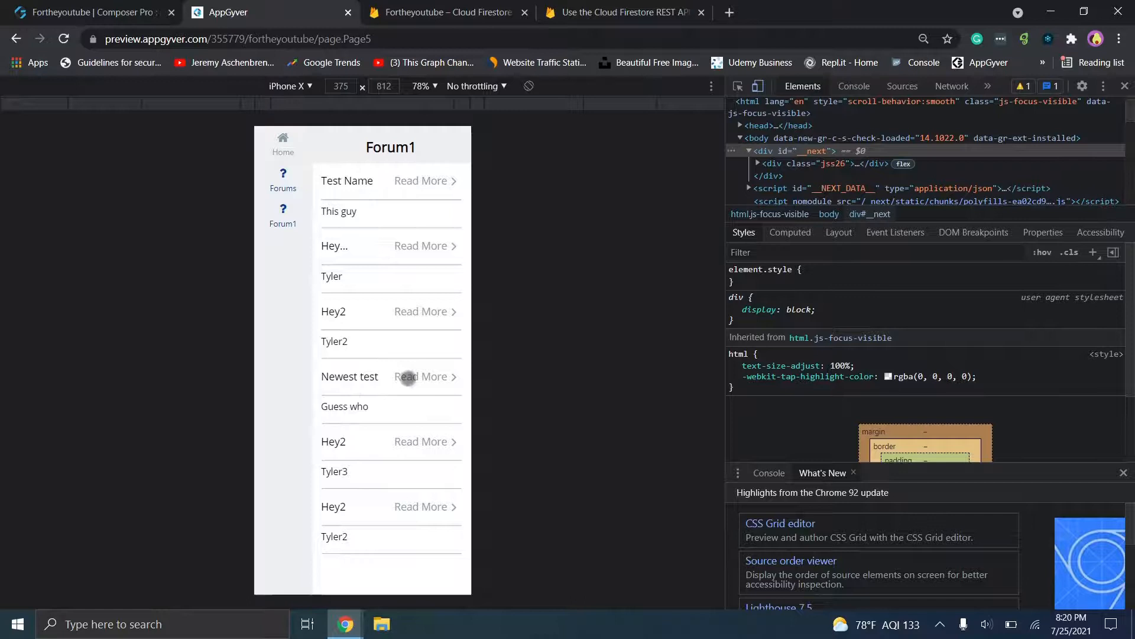
{"action": "left_click", "coordinate": [399, 377]}
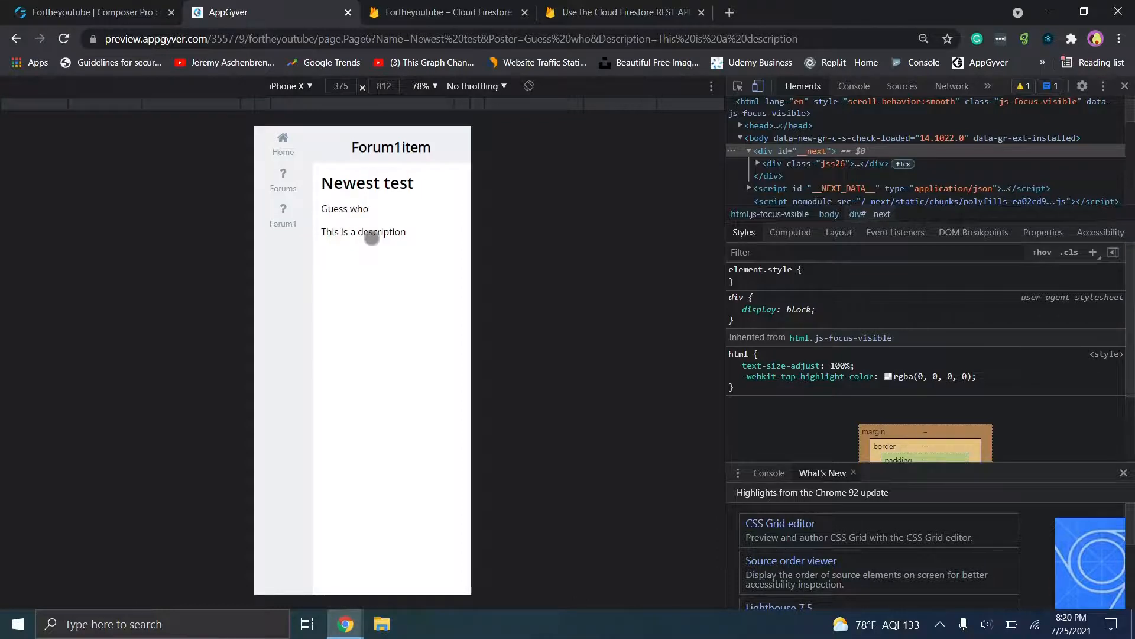
{"action": "left_click", "coordinate": [305, 228]}
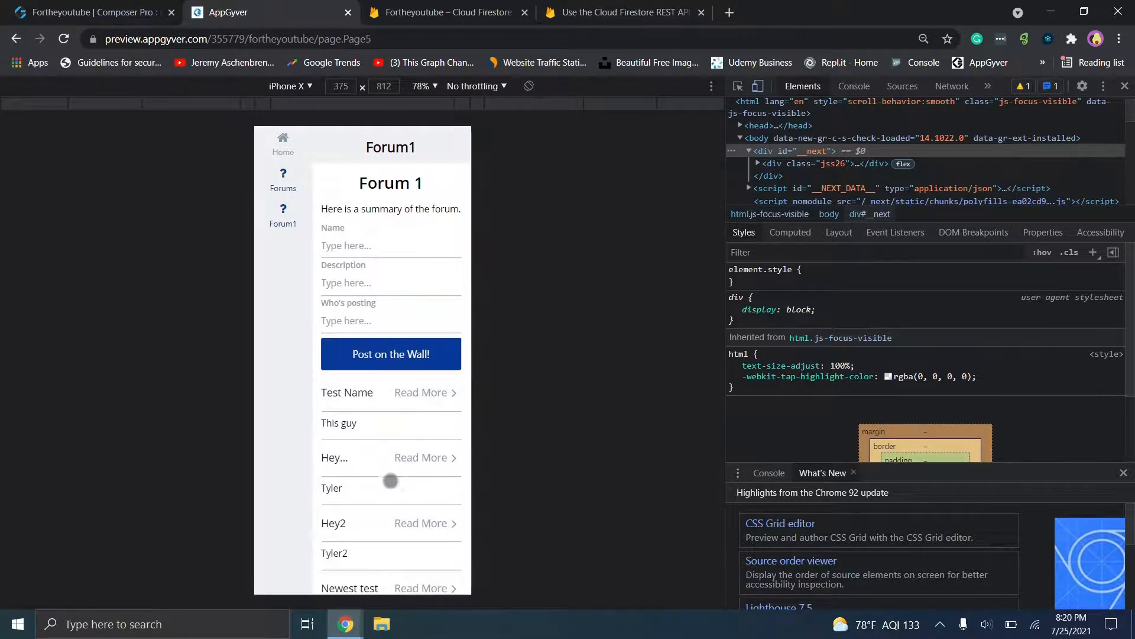
{"action": "scroll", "coordinate": [391, 480], "scroll_direction": "down", "scroll_amount": 4}
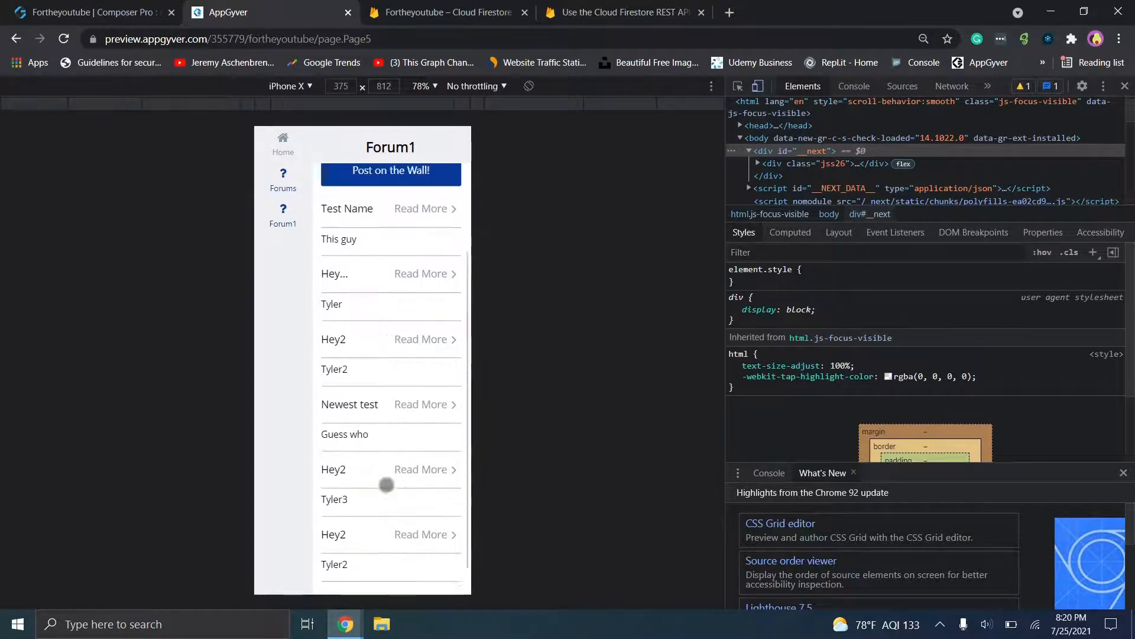
{"action": "scroll", "coordinate": [386, 484], "scroll_direction": "up", "scroll_amount": 2}
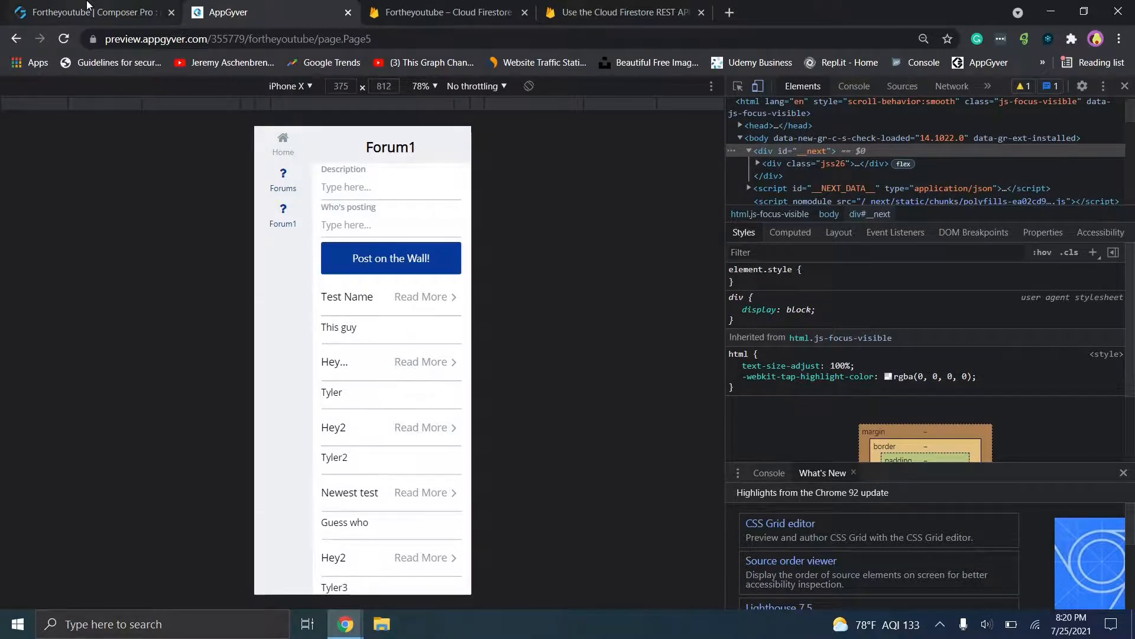
- Go back to the Forum1 page in the composer and add a container holding a row below the post list
{"action": "left_click", "coordinate": [88, 7]}
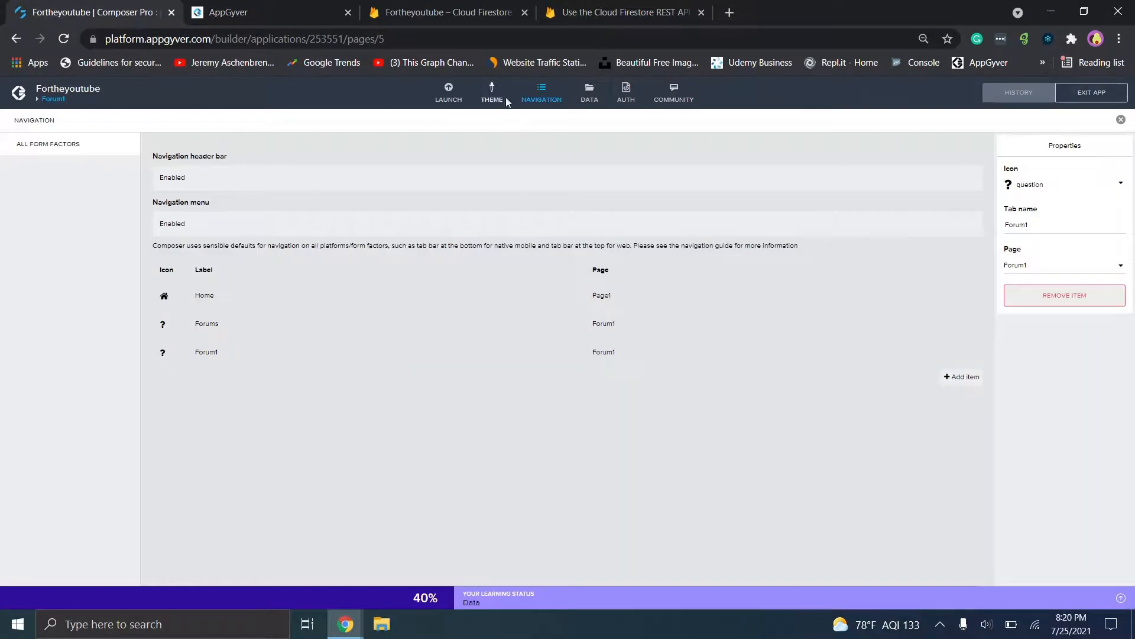
{"action": "left_click", "coordinate": [527, 101]}
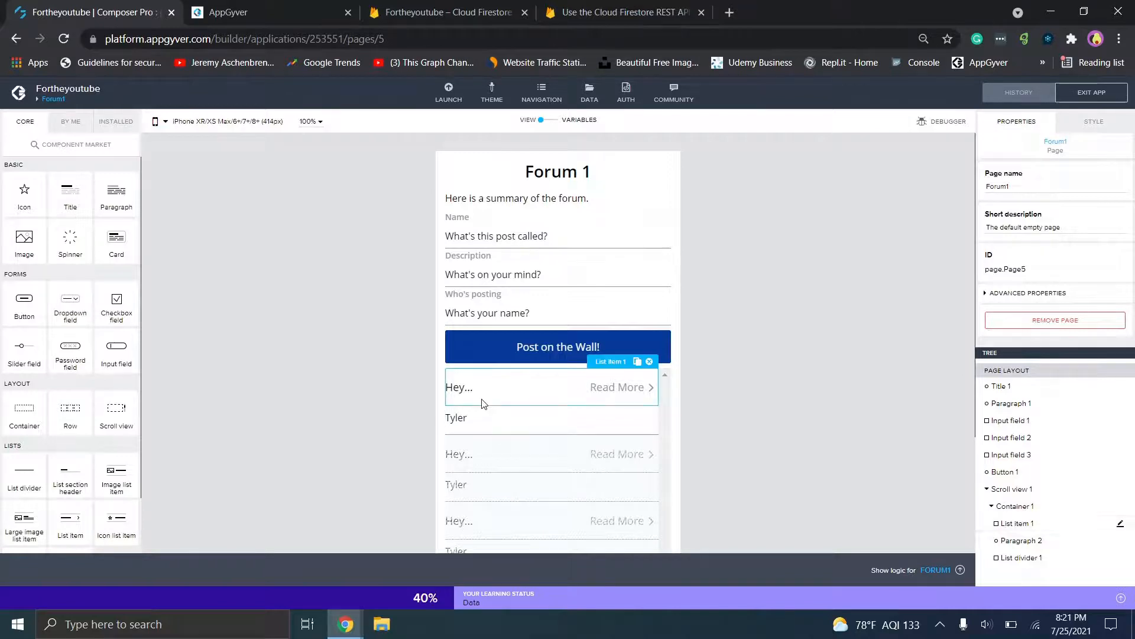
{"action": "left_click", "coordinate": [499, 398]}
{"action": "scroll", "coordinate": [609, 358], "scroll_direction": "down", "scroll_amount": 3}
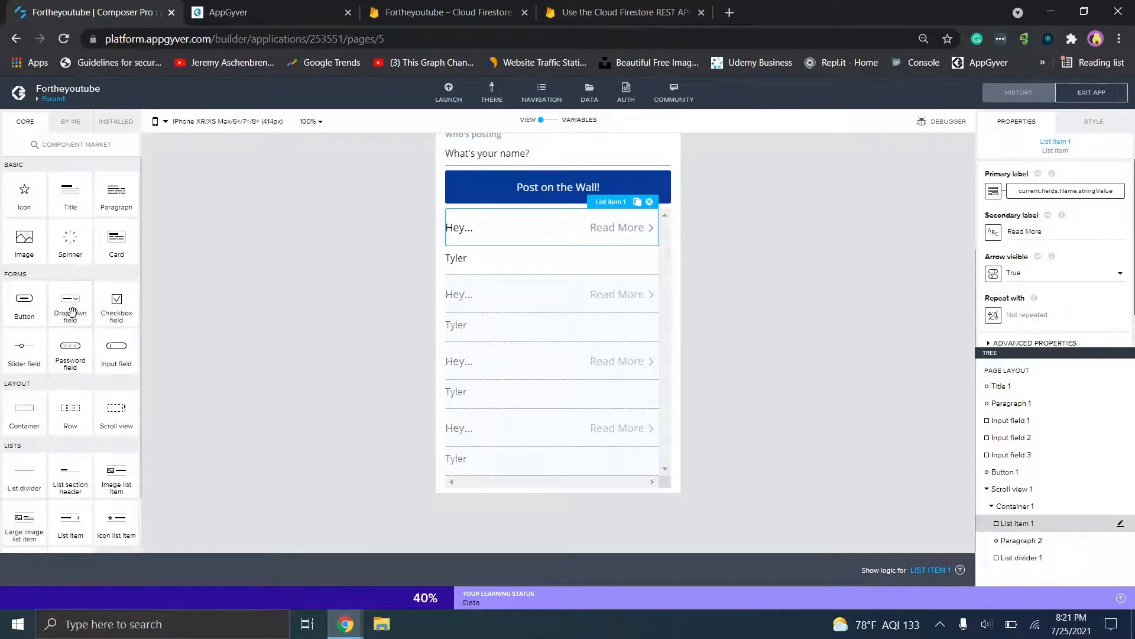
{"action": "left_click_drag", "start_coordinate": [26, 412], "coordinate": [563, 490]}
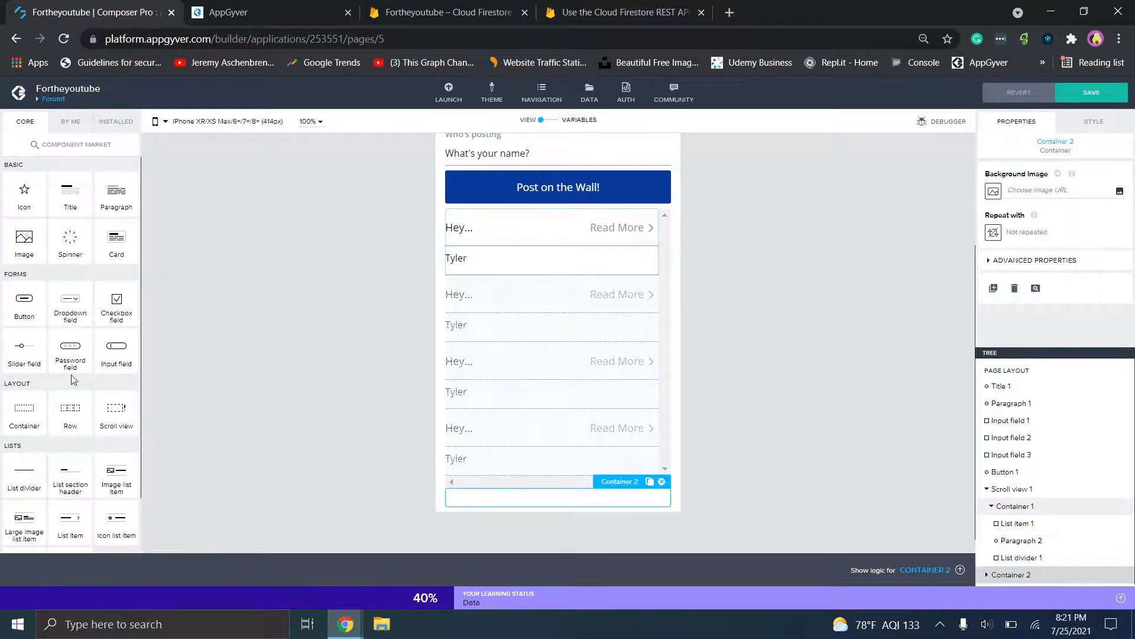
{"action": "left_click_drag", "start_coordinate": [70, 412], "coordinate": [564, 504]}
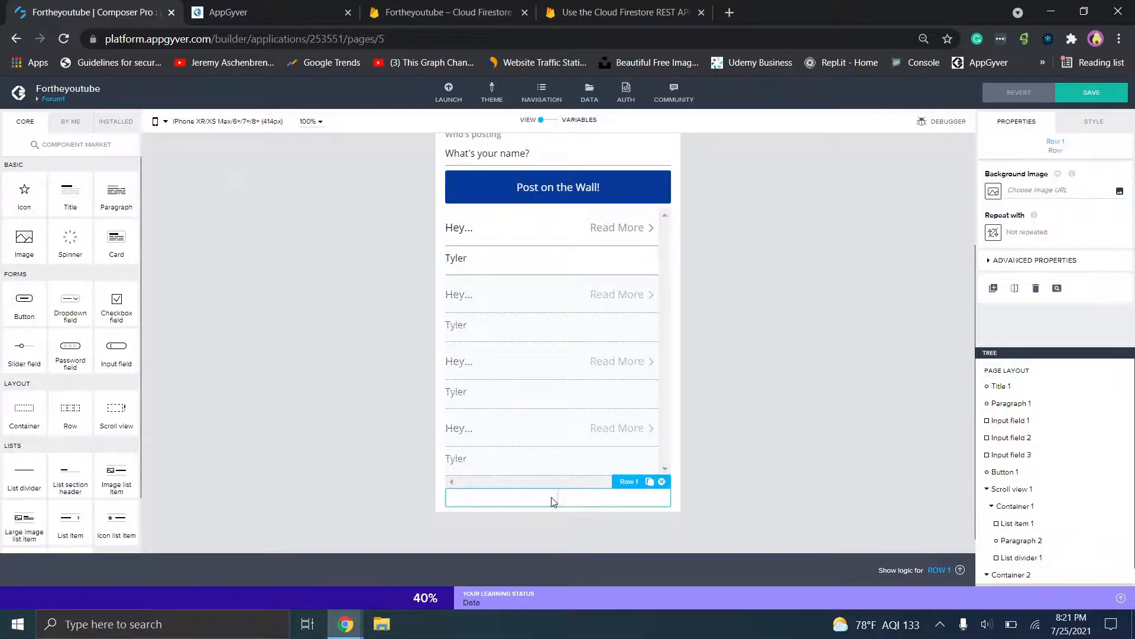
- Divide the new row into four equal cells and select its cells in turn, ending on the first
{"action": "left_click", "coordinate": [1086, 120]}
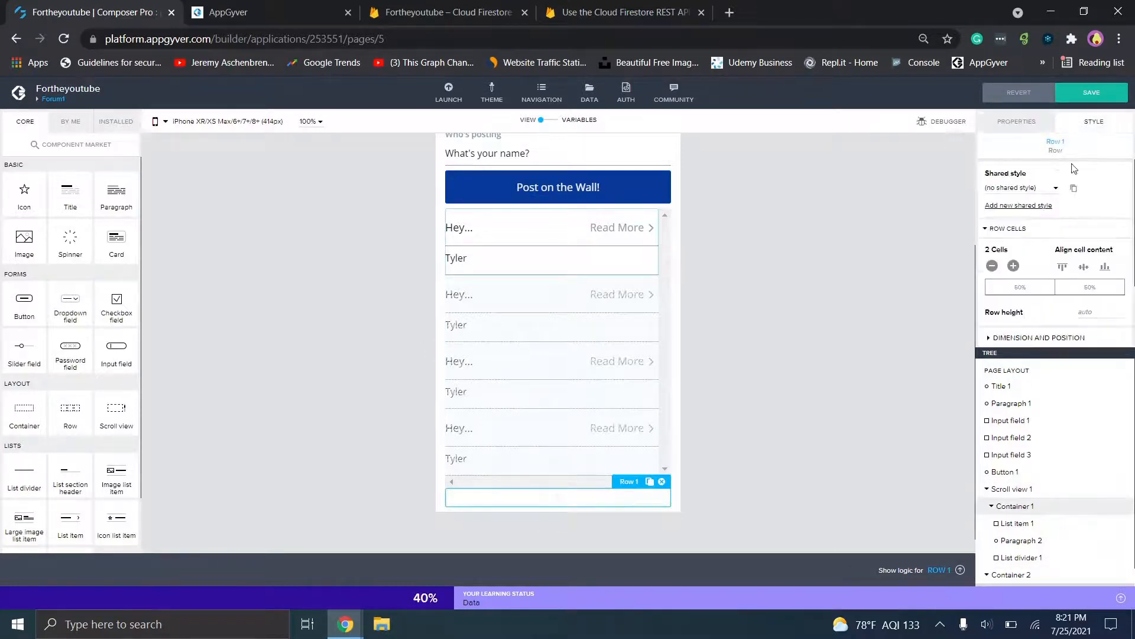
{"action": "left_click", "coordinate": [1013, 266]}
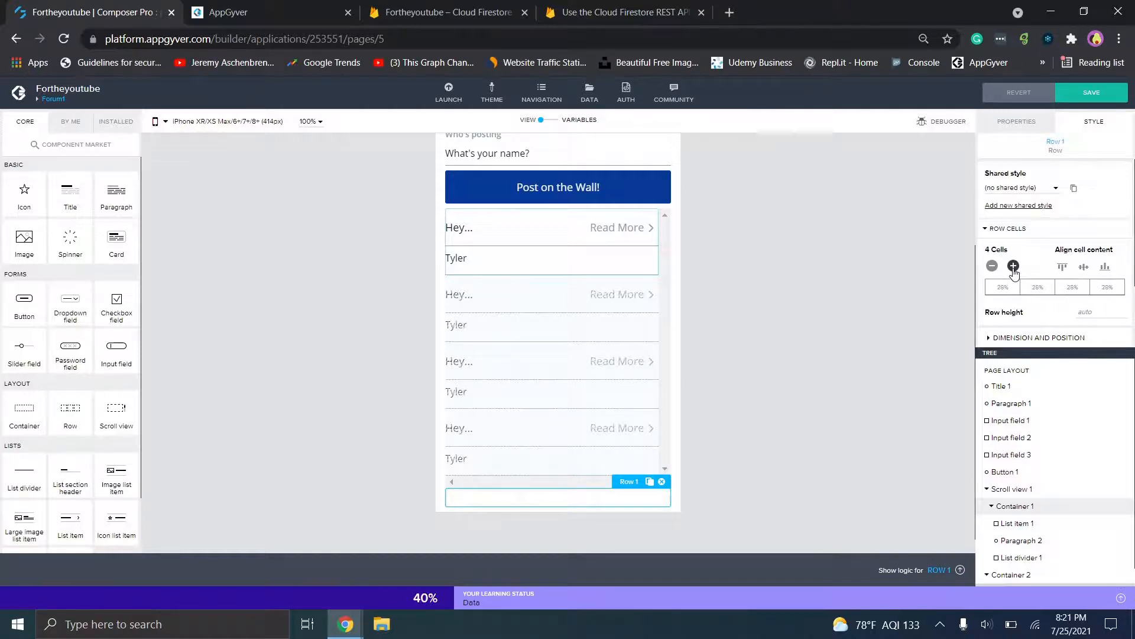
{"action": "left_click", "coordinate": [484, 498]}
{"action": "left_click", "coordinate": [526, 497]}
{"action": "left_click", "coordinate": [576, 498]}
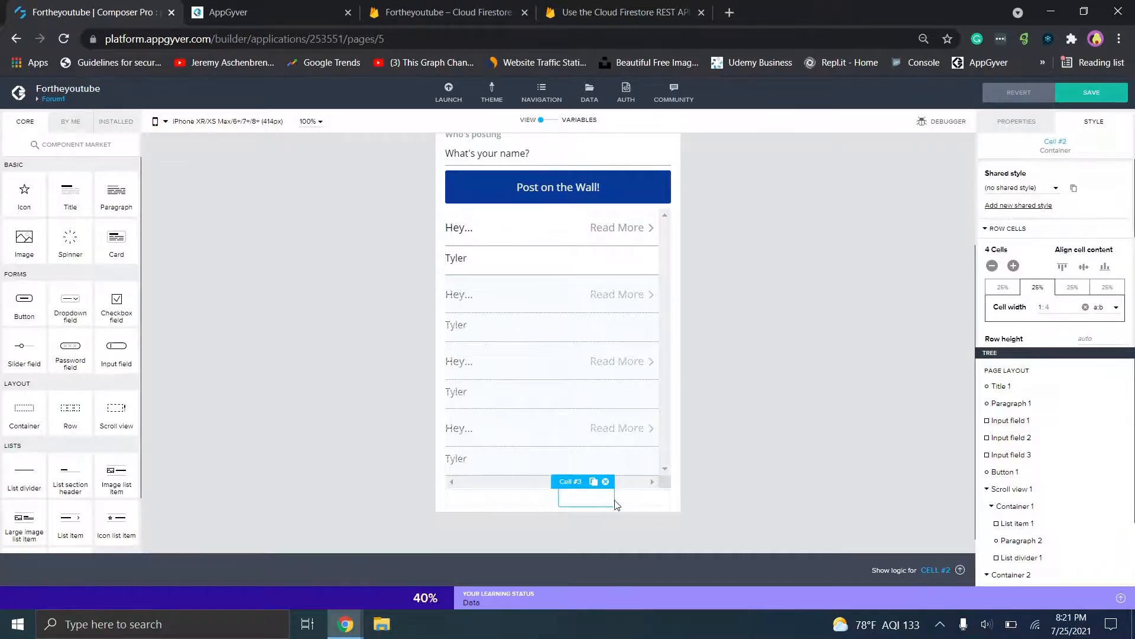
{"action": "left_click", "coordinate": [623, 499]}
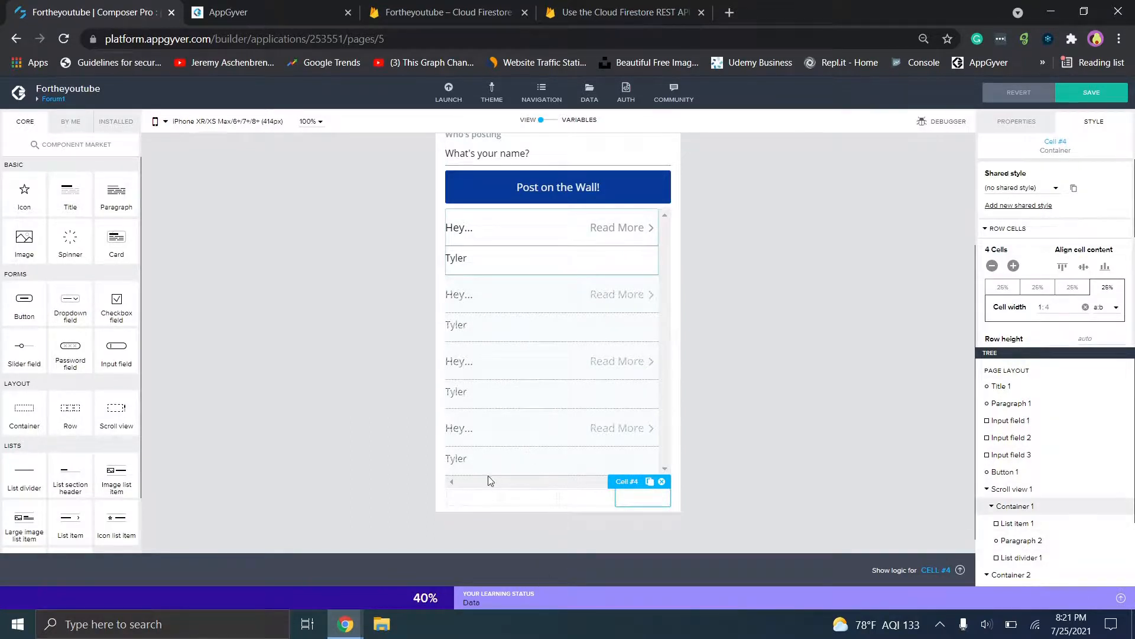
{"action": "left_click", "coordinate": [484, 497]}
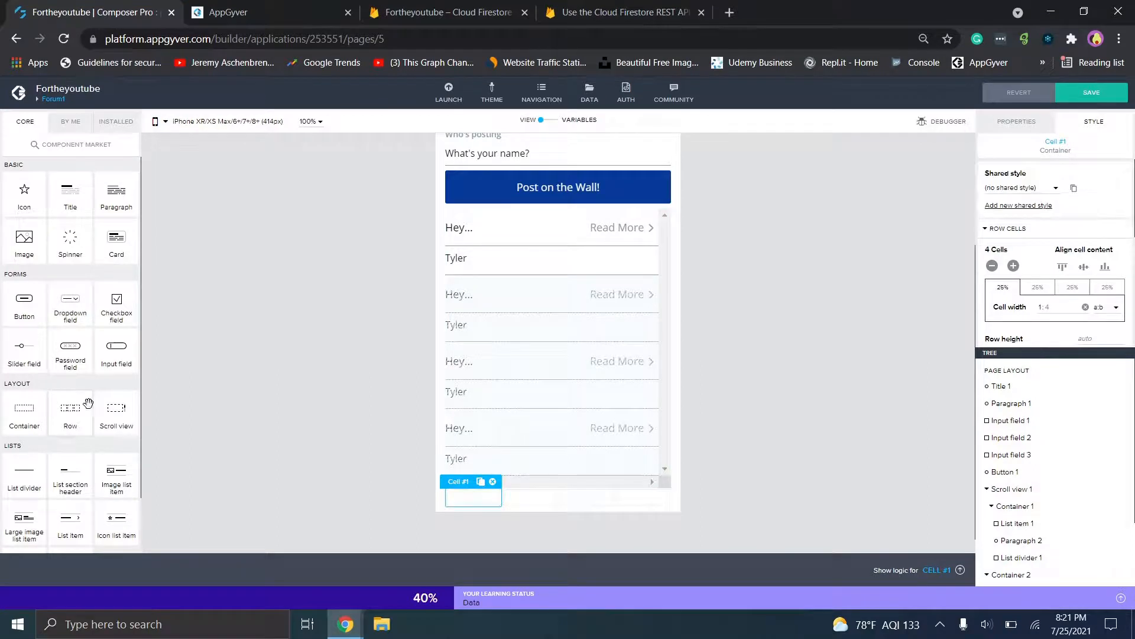
- Place a paragraph in the row's first cell, a card in the second and an image in the third
{"action": "left_click_drag", "start_coordinate": [116, 195], "coordinate": [475, 494]}
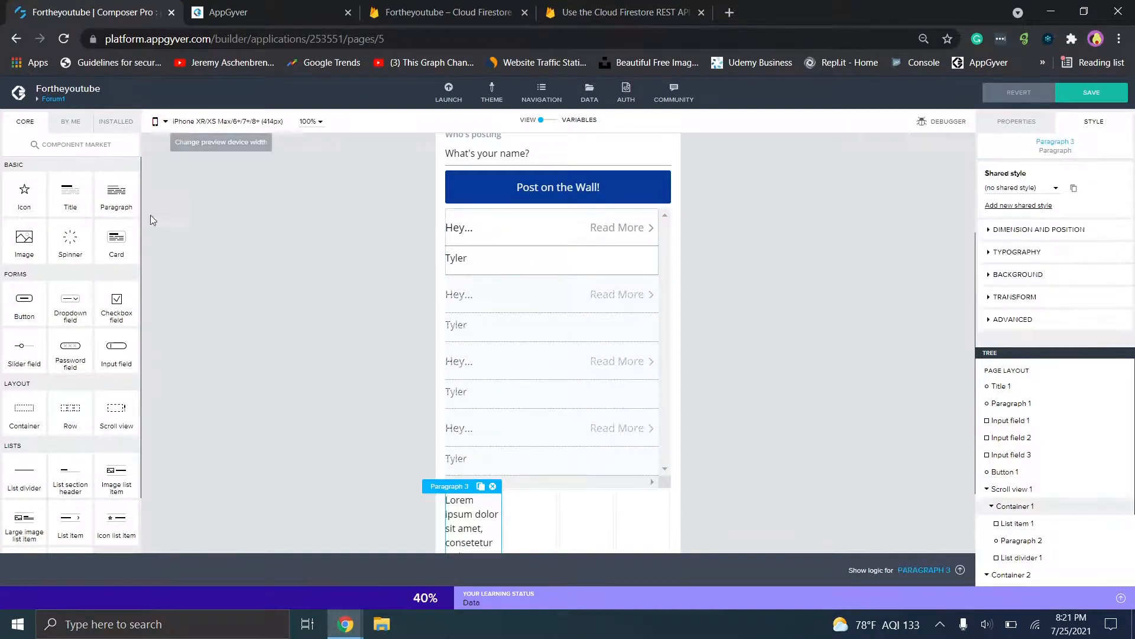
{"action": "left_click_drag", "start_coordinate": [124, 239], "coordinate": [596, 533]}
{"action": "scroll", "coordinate": [746, 398], "scroll_direction": "down", "scroll_amount": 3}
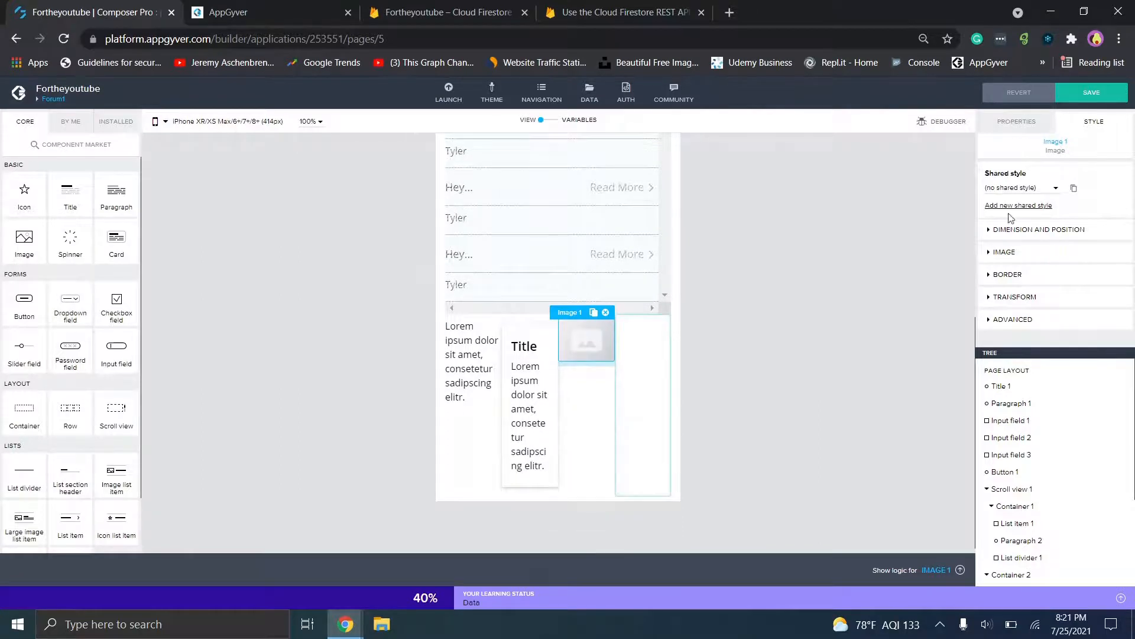
- Set the container below the post list to repeat with the Forum11 data variable
{"action": "left_click", "coordinate": [998, 576]}
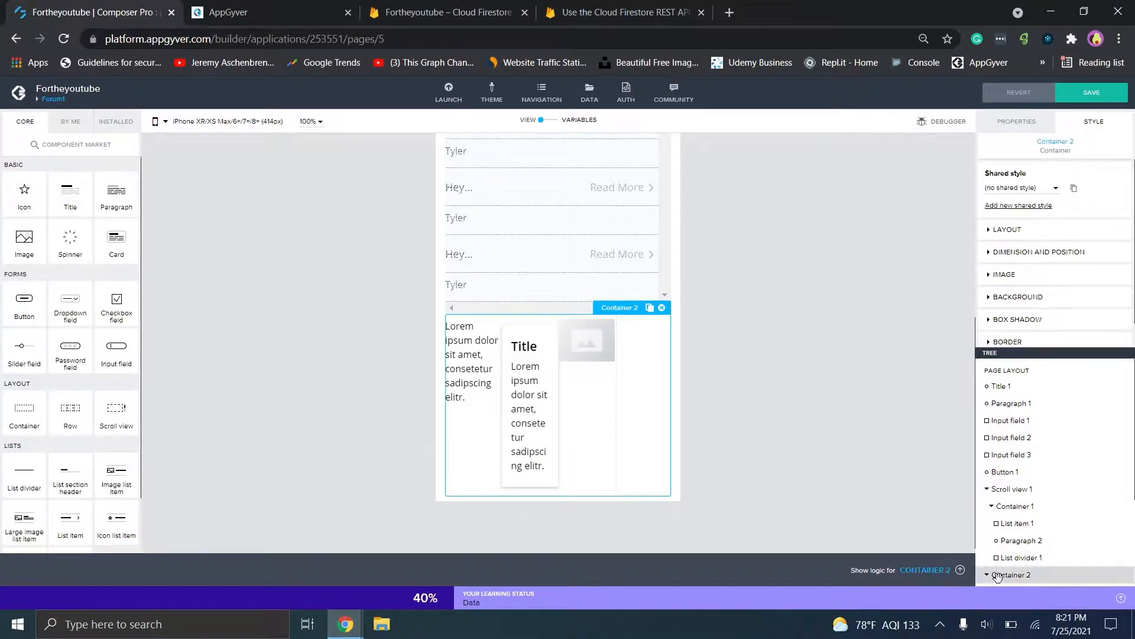
{"action": "left_click", "coordinate": [1013, 123]}
{"action": "left_click", "coordinate": [994, 233]}
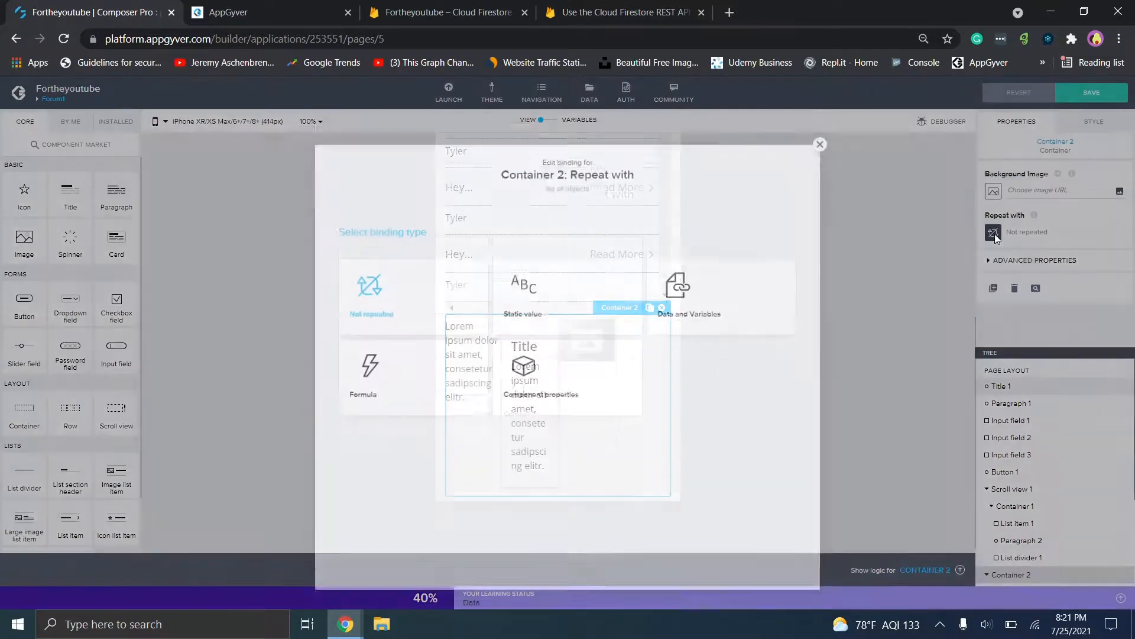
{"action": "left_click", "coordinate": [675, 297]}
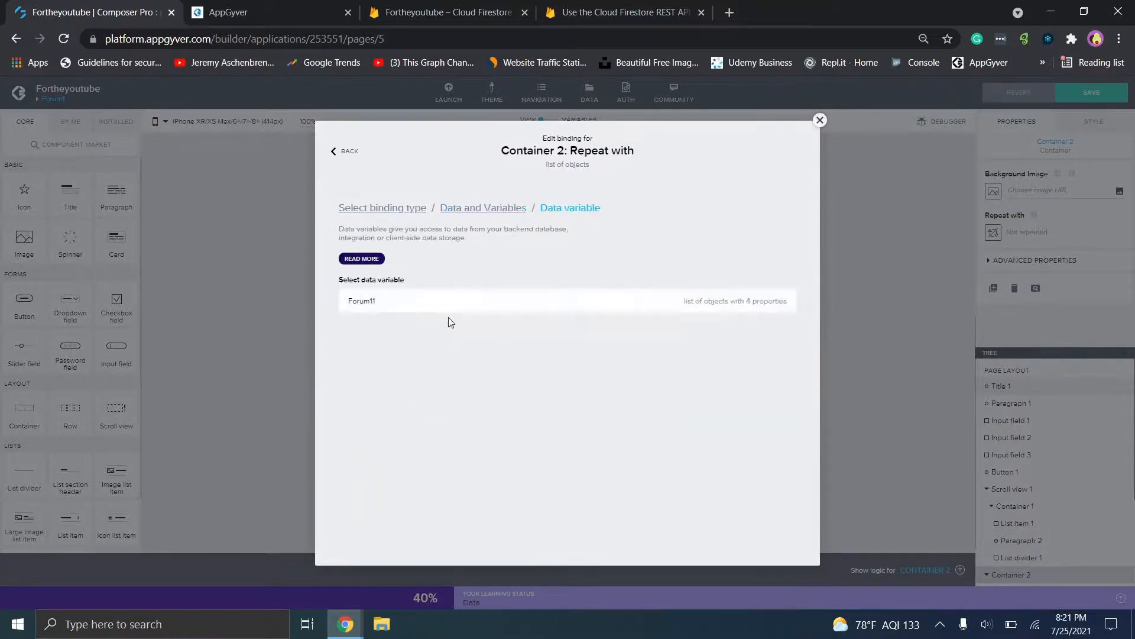
{"action": "left_click", "coordinate": [768, 343]}
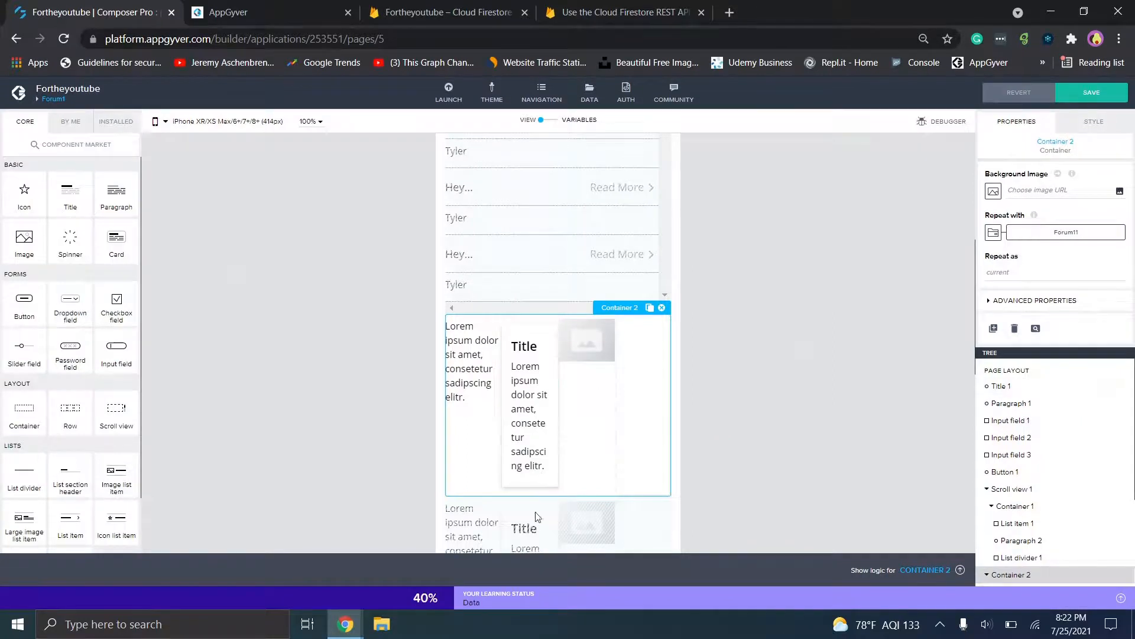
{"action": "scroll", "coordinate": [585, 236], "scroll_direction": "down", "scroll_amount": 3}
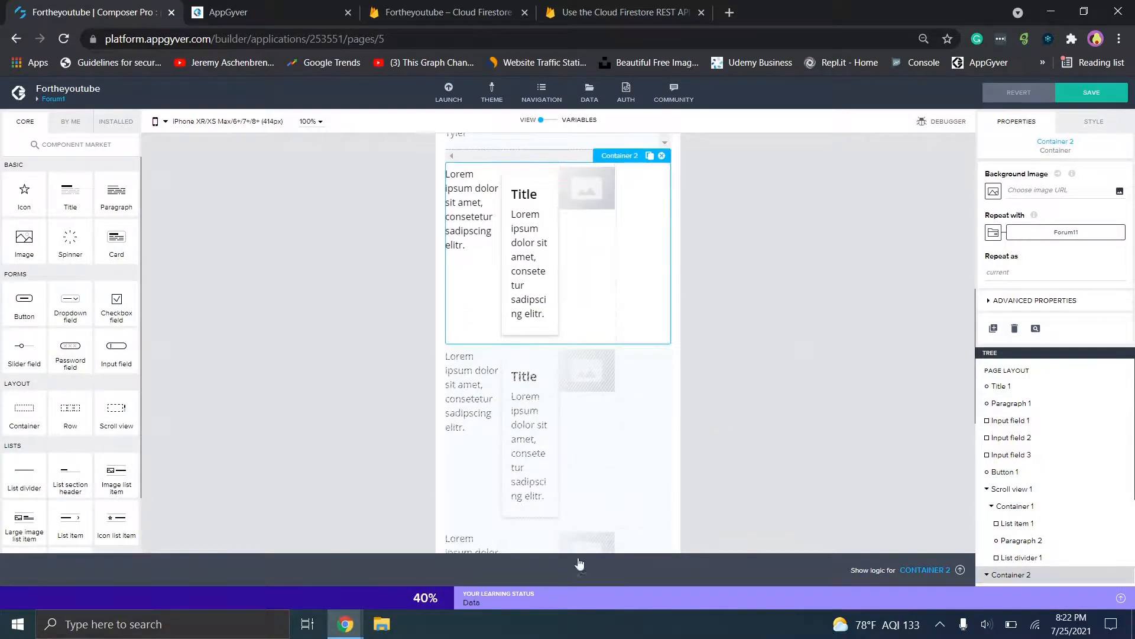
- Bind the content of the paragraph in the row's first cell to the repeated item's current.fields.Description.stringValue
{"action": "left_click", "coordinate": [472, 213]}
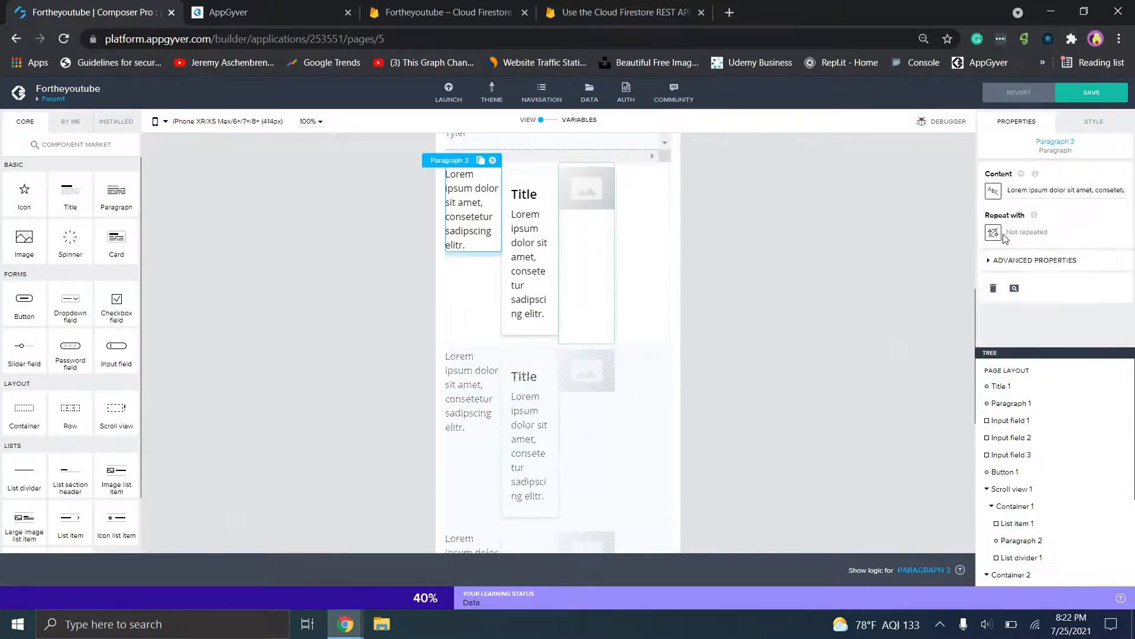
{"action": "left_click", "coordinate": [994, 191]}
{"action": "left_click", "coordinate": [562, 348]}
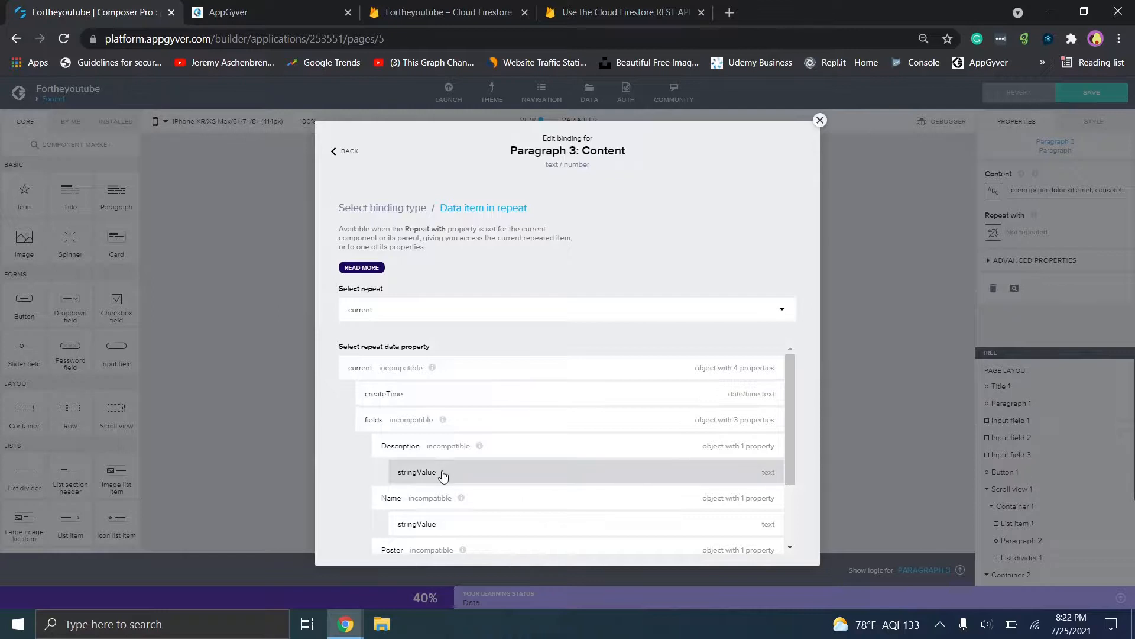
{"action": "left_click", "coordinate": [444, 473]}
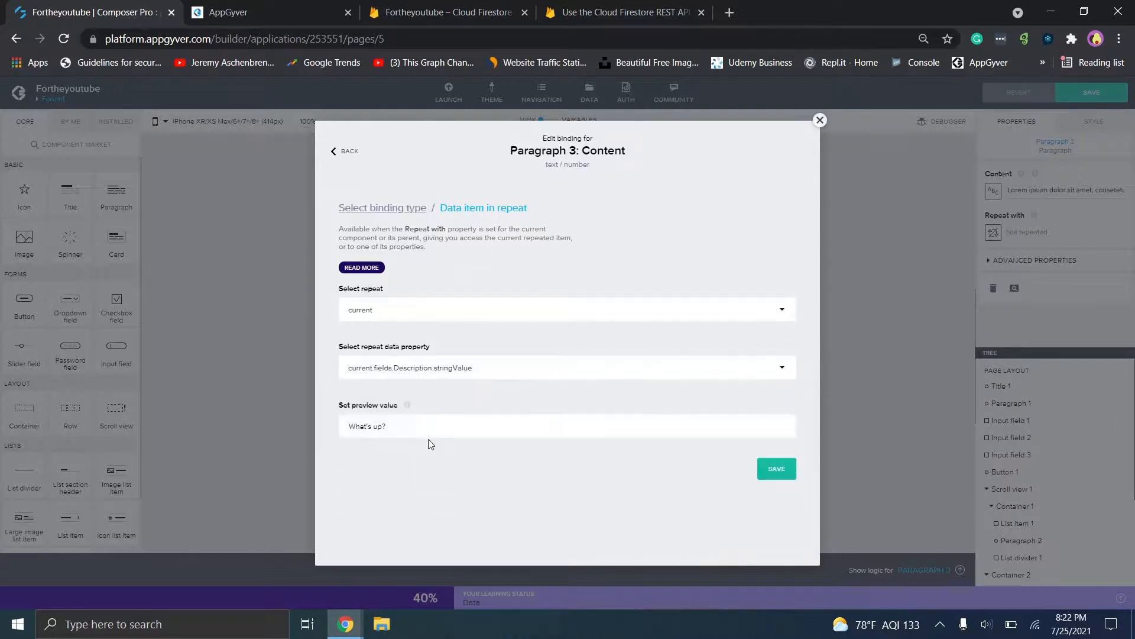
{"action": "left_click", "coordinate": [780, 468]}
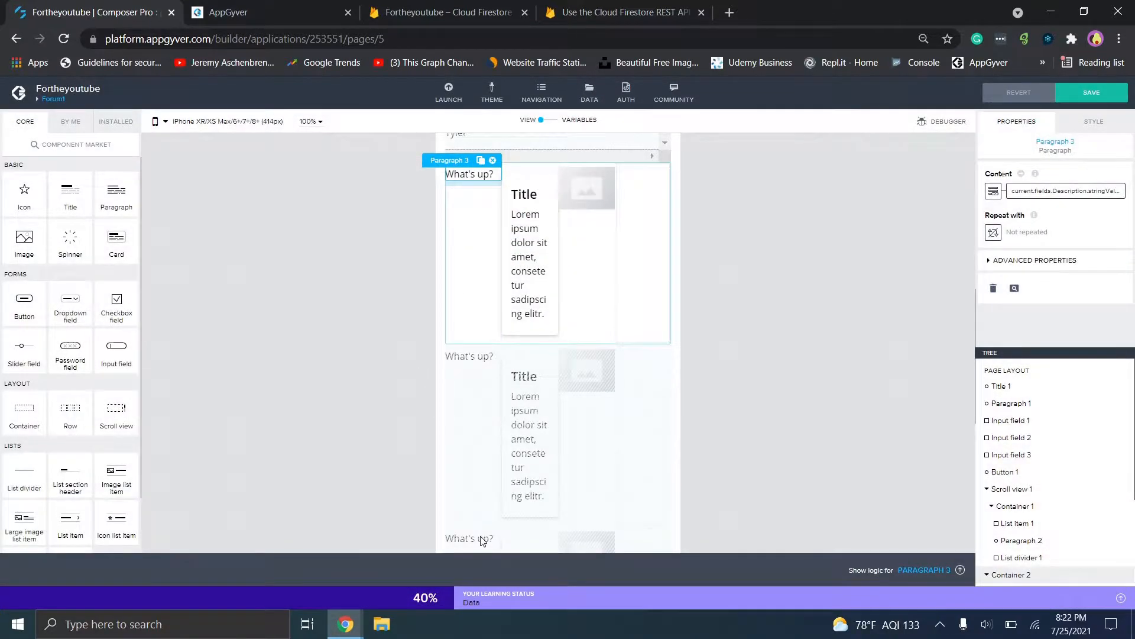
- Check the row's image and fourth cell, then delete the whole repeated container below the post list
{"action": "left_click", "coordinate": [576, 191]}
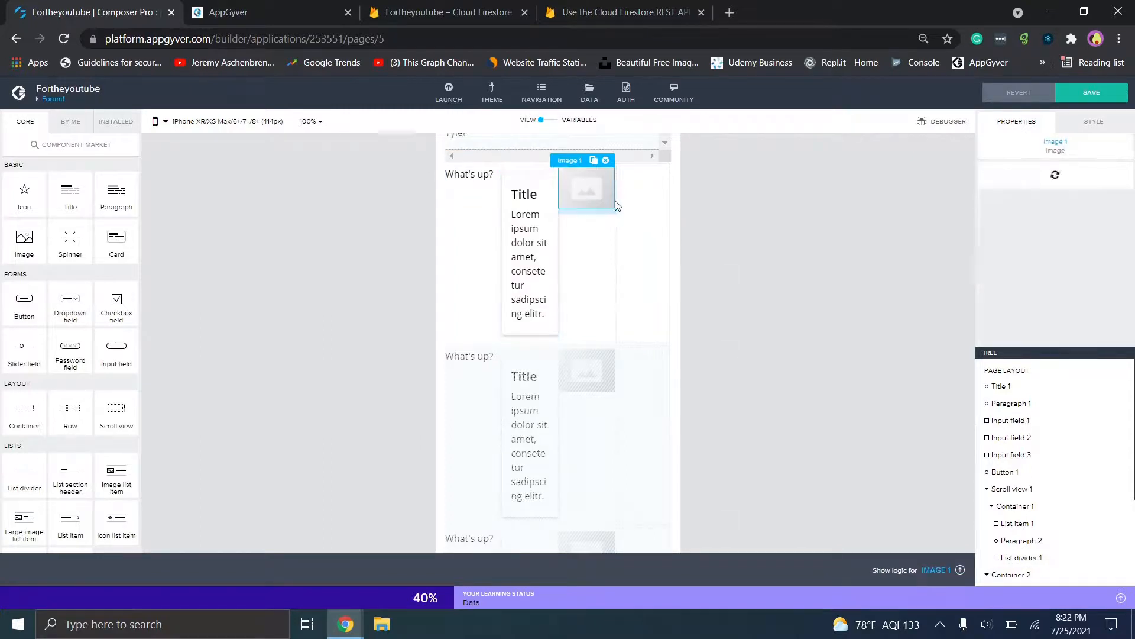
{"action": "left_click", "coordinate": [644, 213]}
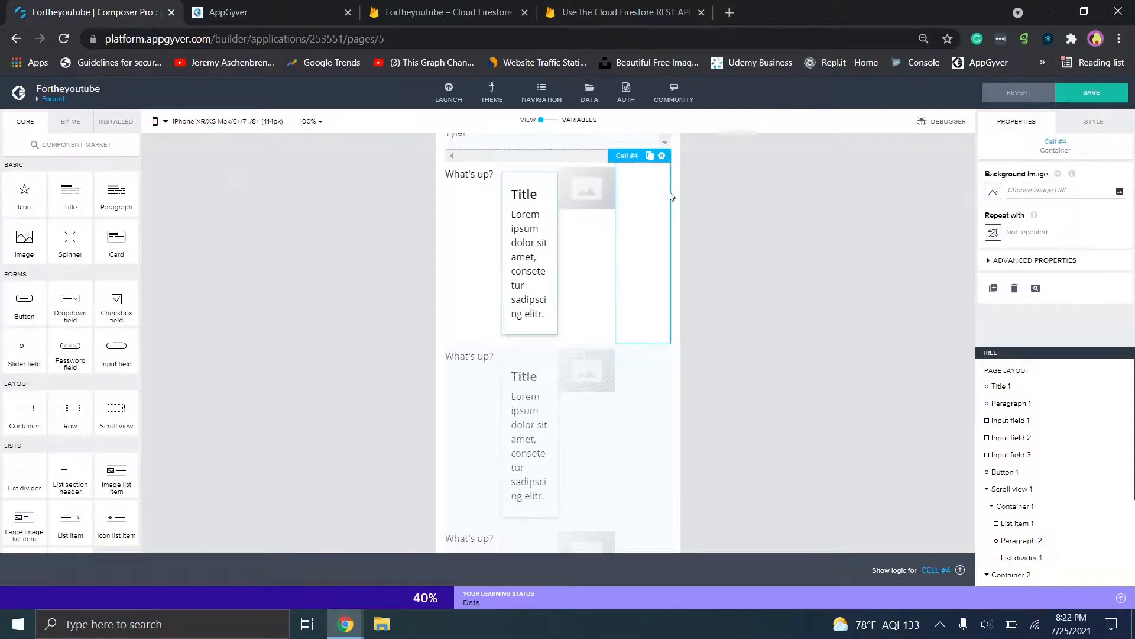
{"action": "left_click", "coordinate": [1010, 574]}
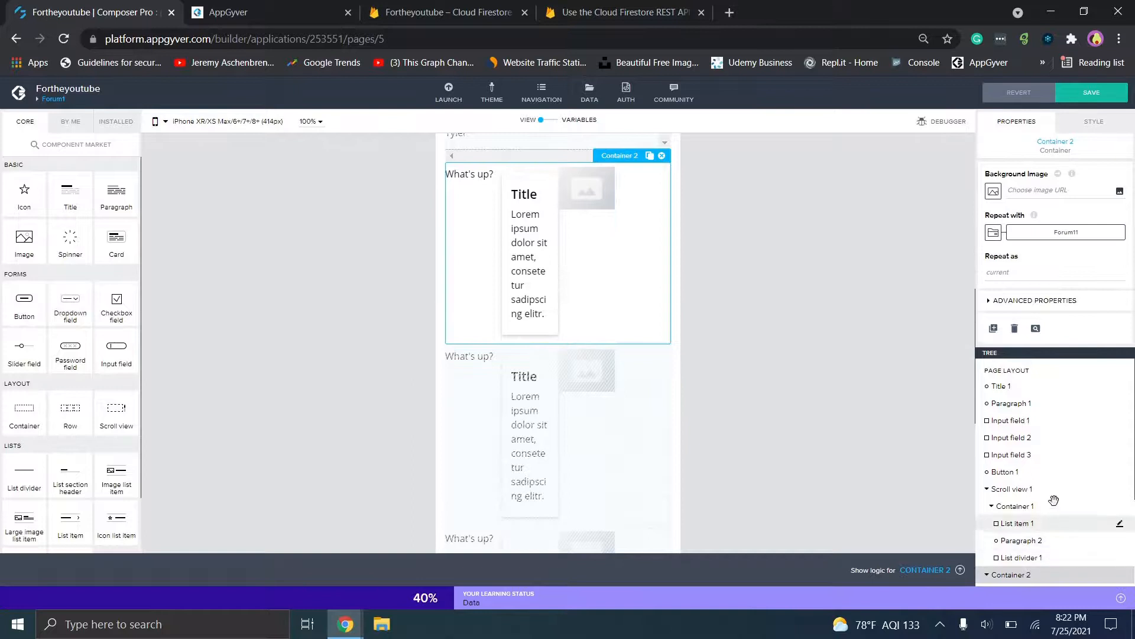
{"action": "left_click", "coordinate": [1015, 329]}
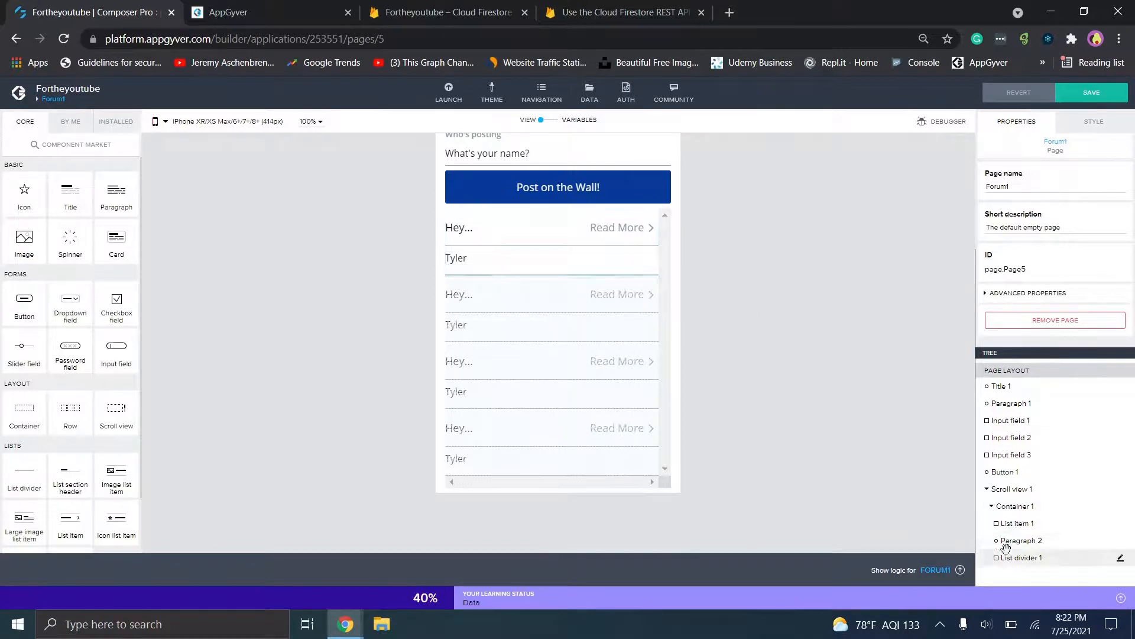
- Examine the repeat binding of the post list's container and the primary label binding of its list item
{"action": "left_click", "coordinate": [1013, 505]}
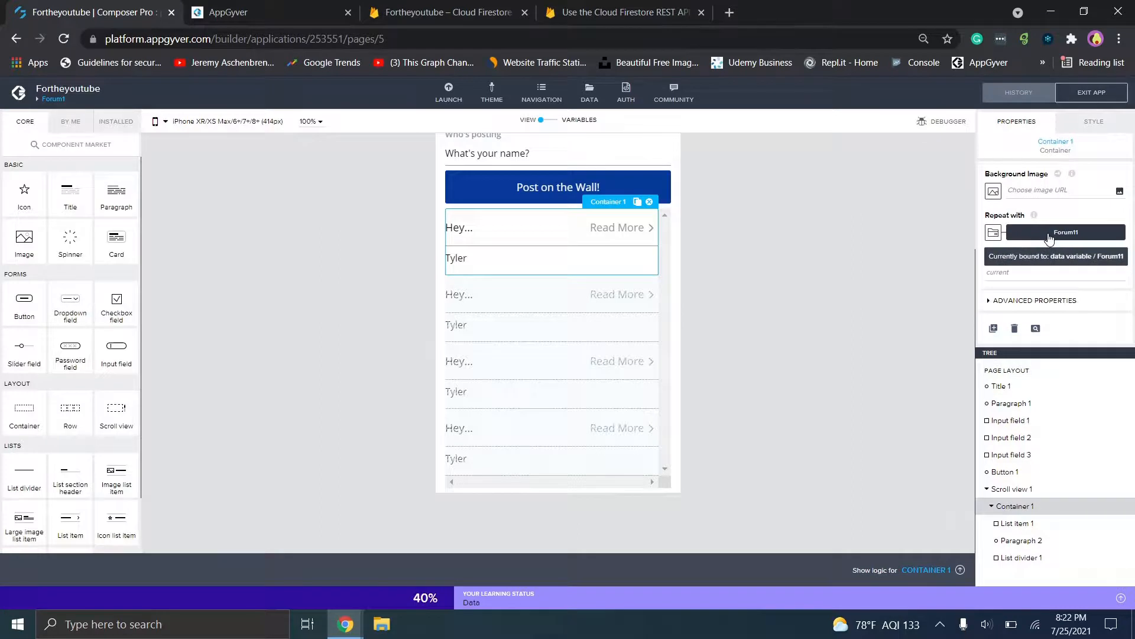
{"action": "left_click", "coordinate": [1016, 524]}
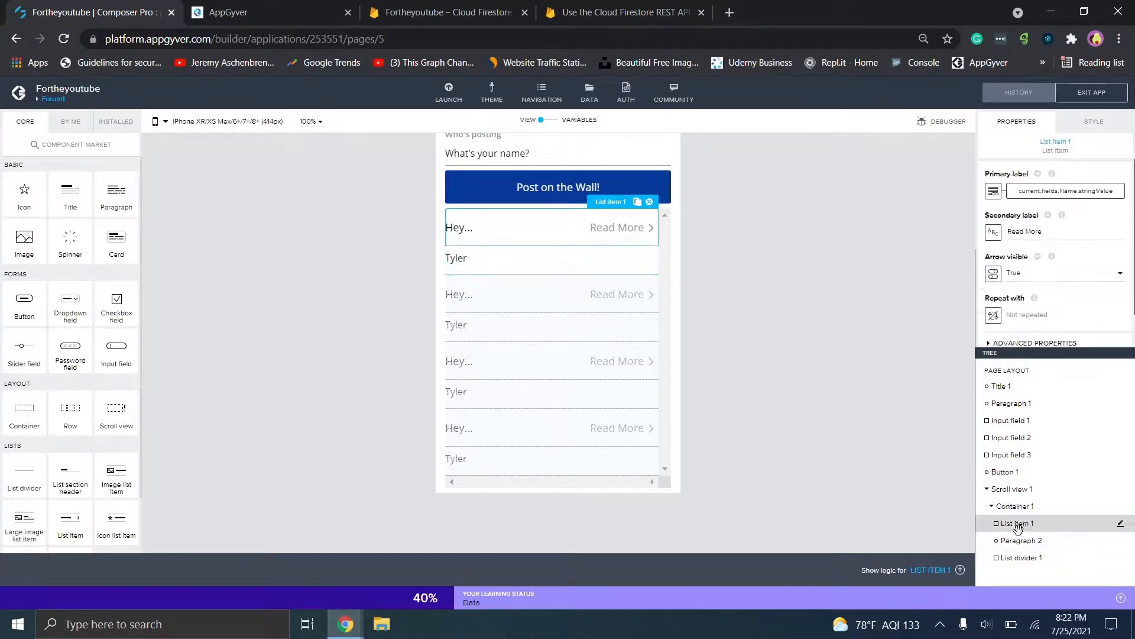
{"action": "left_click", "coordinate": [1022, 190]}
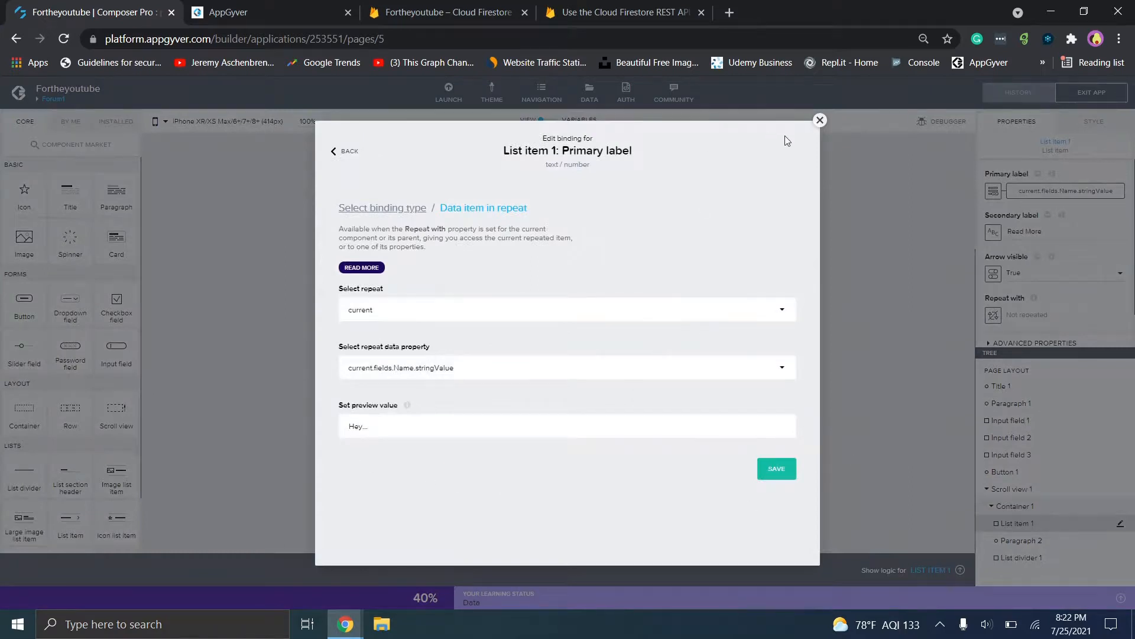
{"action": "left_click", "coordinate": [820, 120]}
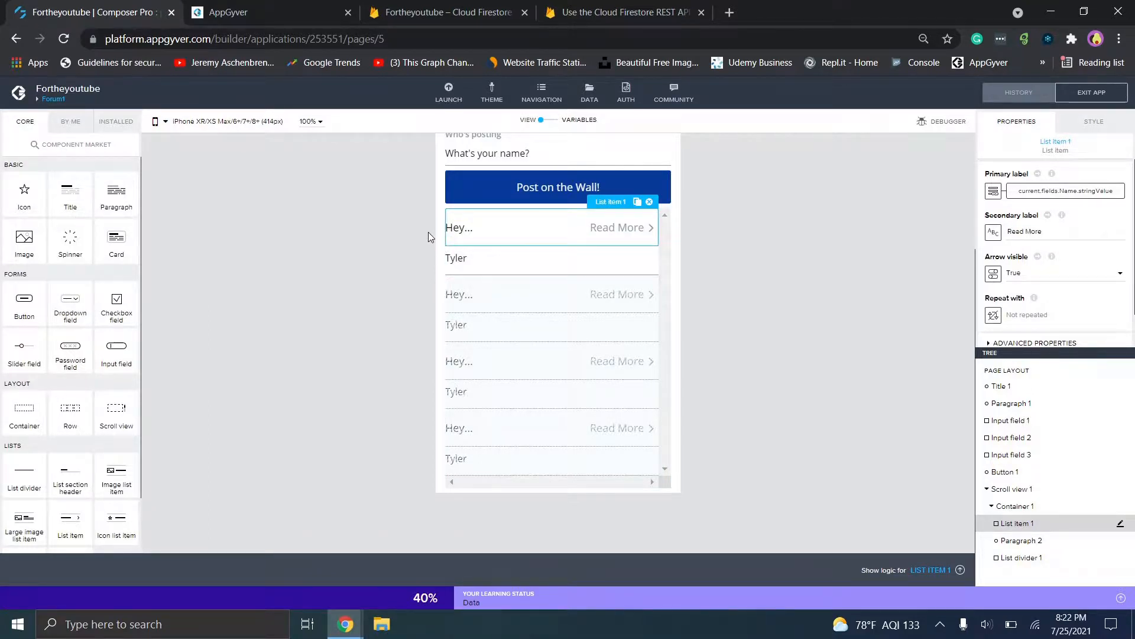
- Add a container holding a two-cell row below the post list and repeat the container with the Forum11 data variable
{"action": "left_click_drag", "start_coordinate": [29, 417], "coordinate": [486, 491]}
{"action": "left_click_drag", "start_coordinate": [80, 420], "coordinate": [530, 501]}
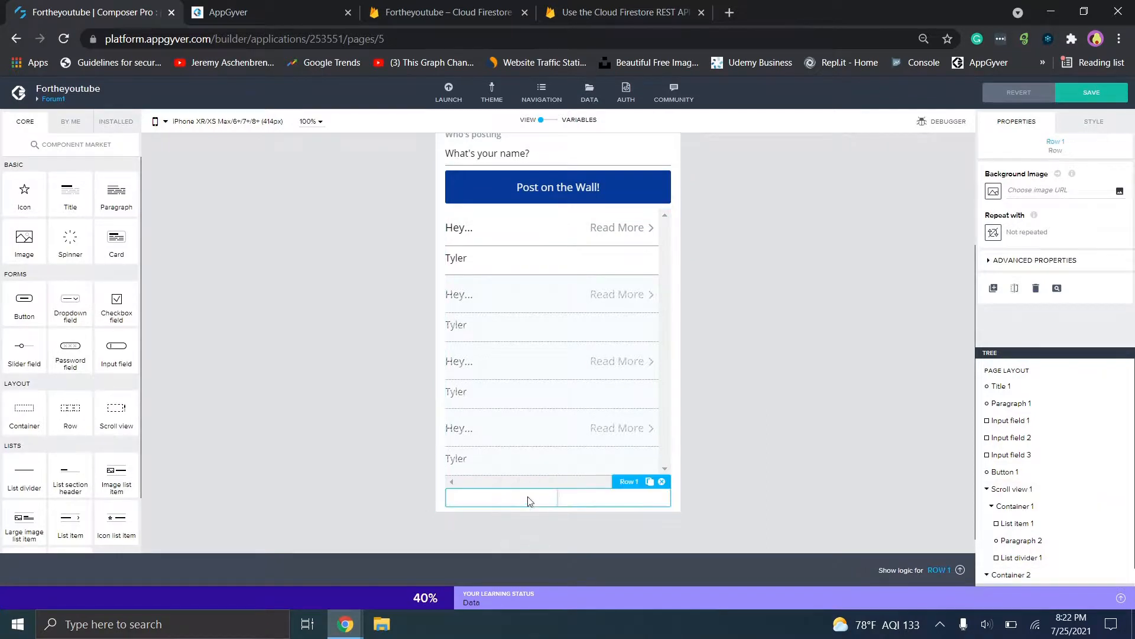
{"action": "left_click", "coordinate": [1008, 574]}
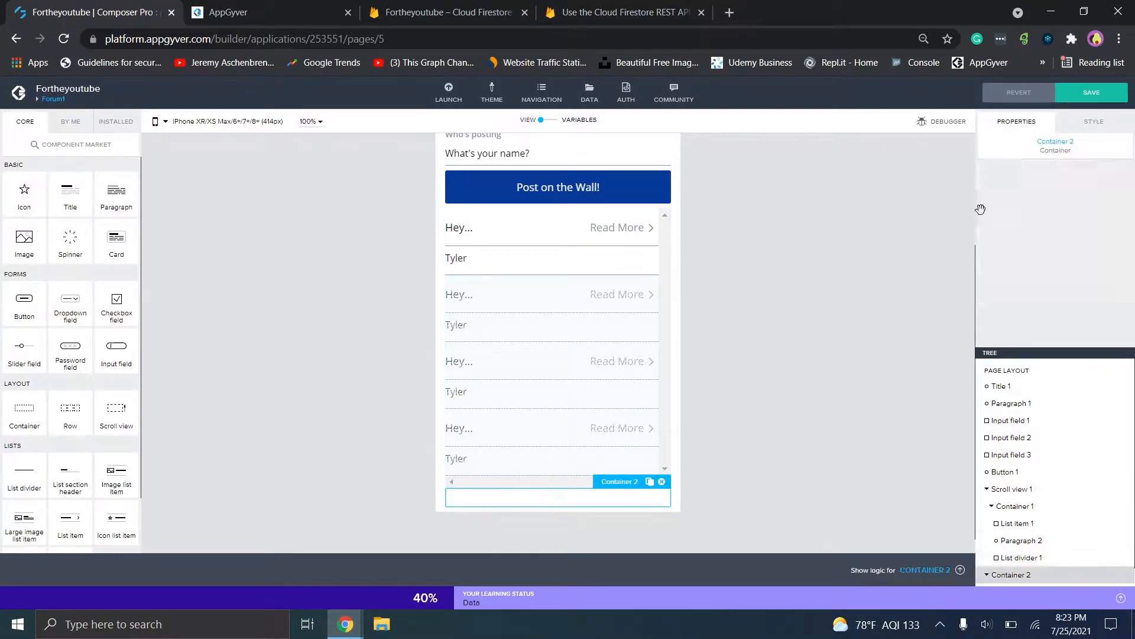
{"action": "left_click", "coordinate": [994, 232]}
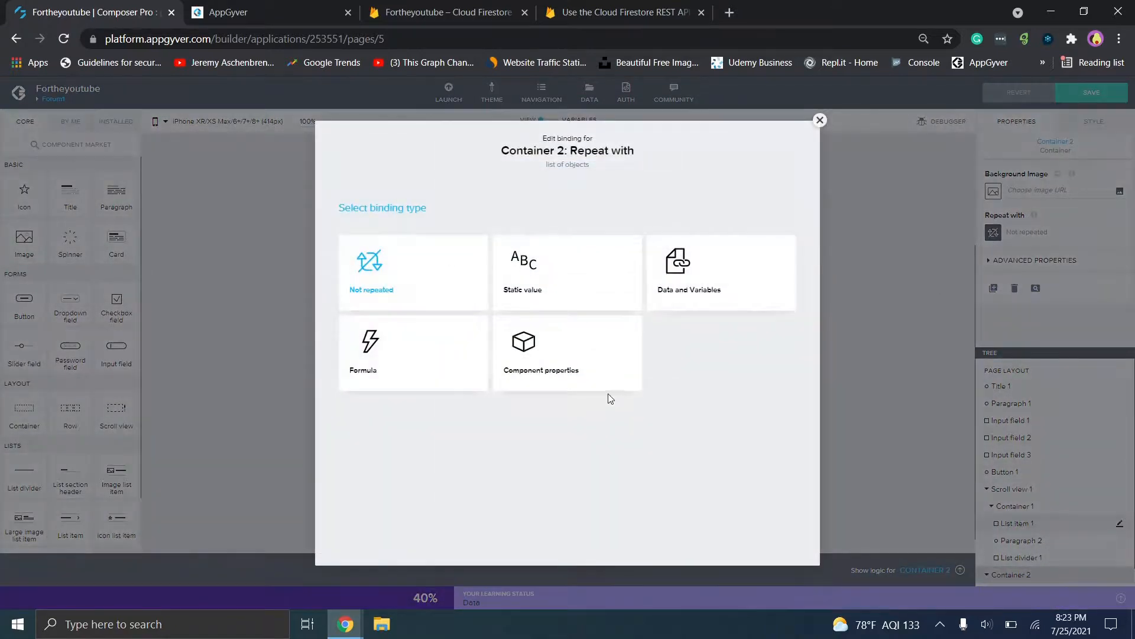
{"action": "left_click", "coordinate": [693, 292]}
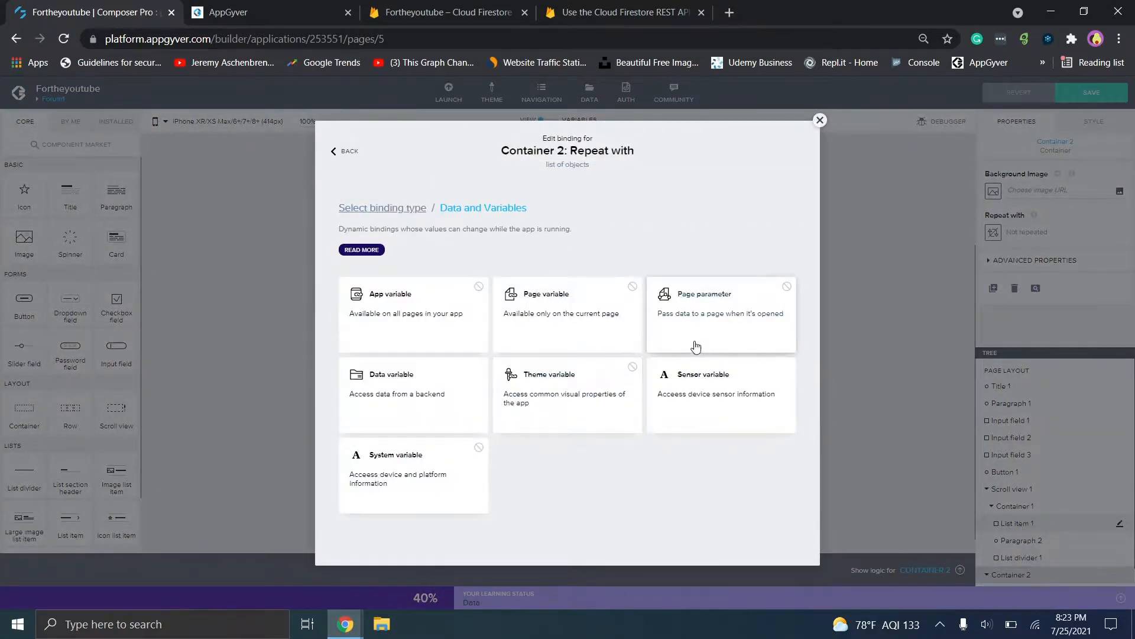
{"action": "left_click", "coordinate": [476, 400]}
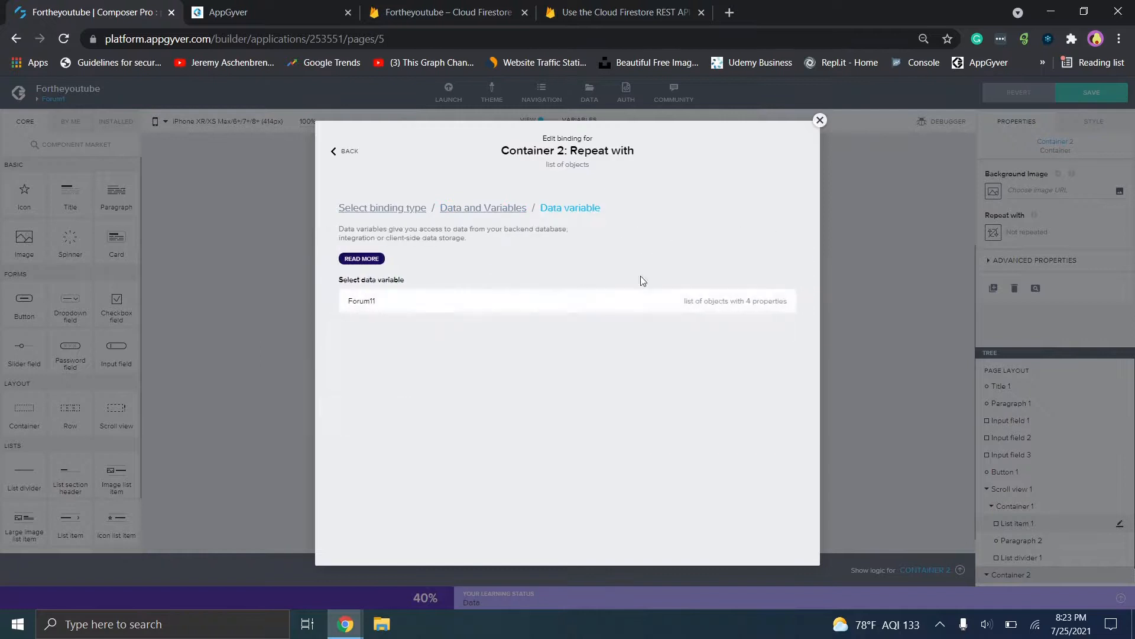
{"action": "left_click", "coordinate": [624, 303]}
{"action": "left_click", "coordinate": [776, 354]}
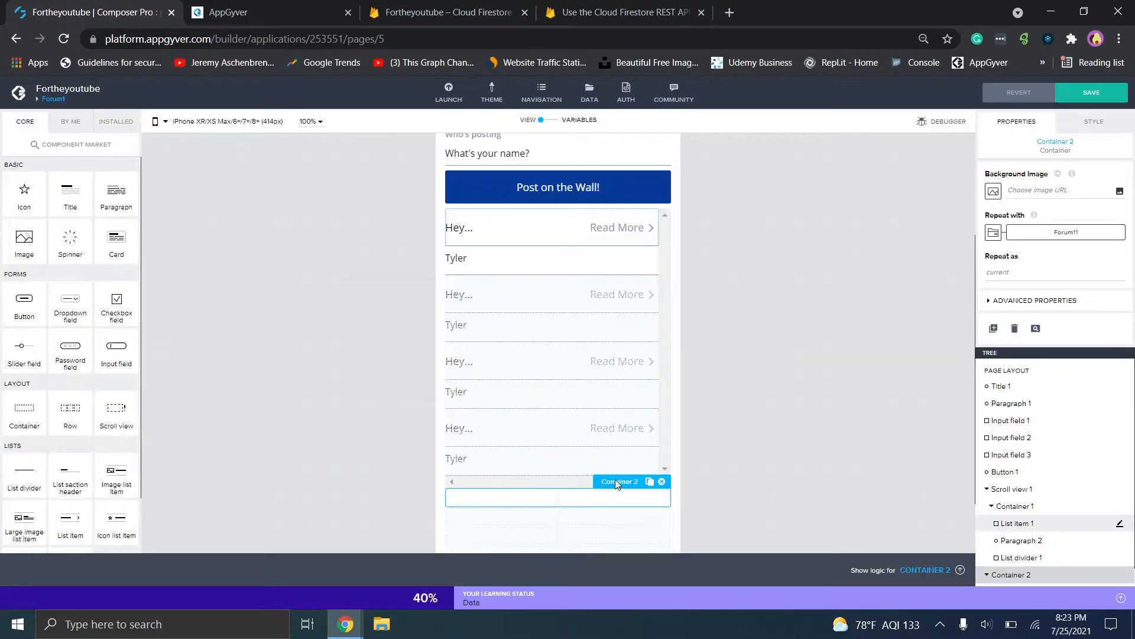
- Place a paragraph in the new row's first cell and set its content to "Name of Poster"
{"action": "left_click", "coordinate": [536, 502]}
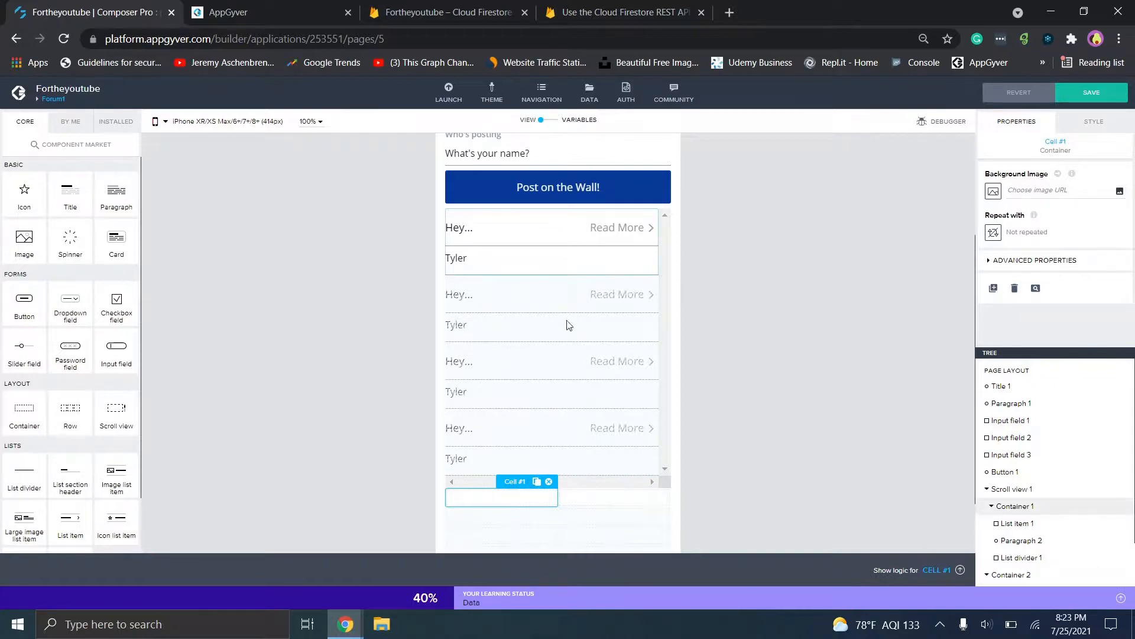
{"action": "left_click_drag", "start_coordinate": [119, 206], "coordinate": [514, 504]}
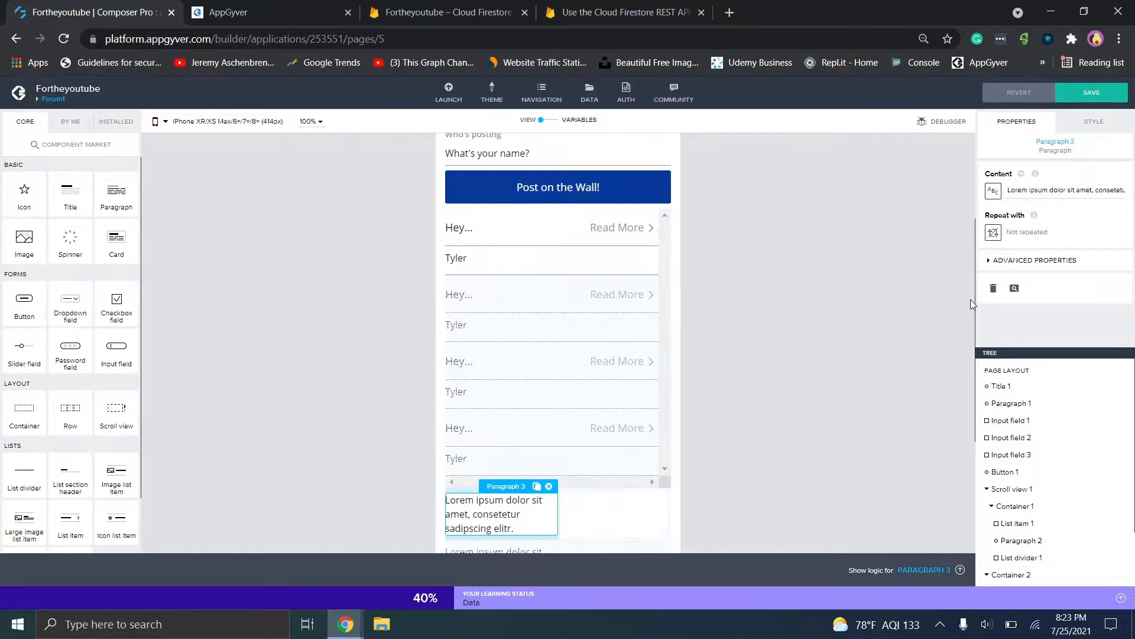
{"action": "triple_click", "coordinate": [1041, 190]}
{"action": "type", "text": "Na"}
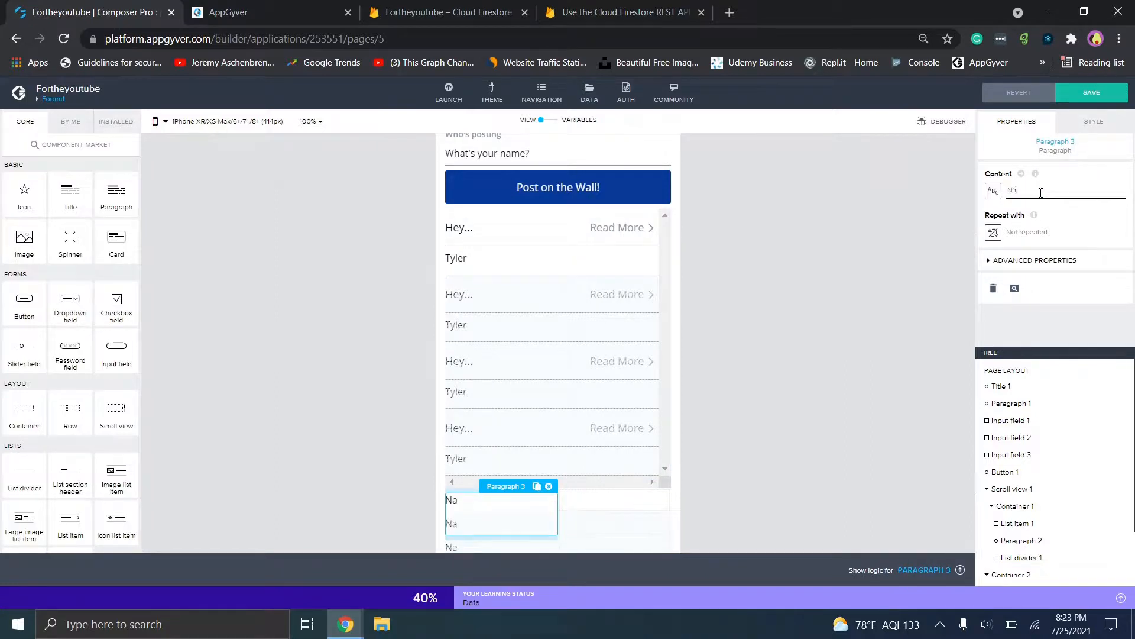
{"action": "type", "text": "me of Poster"}
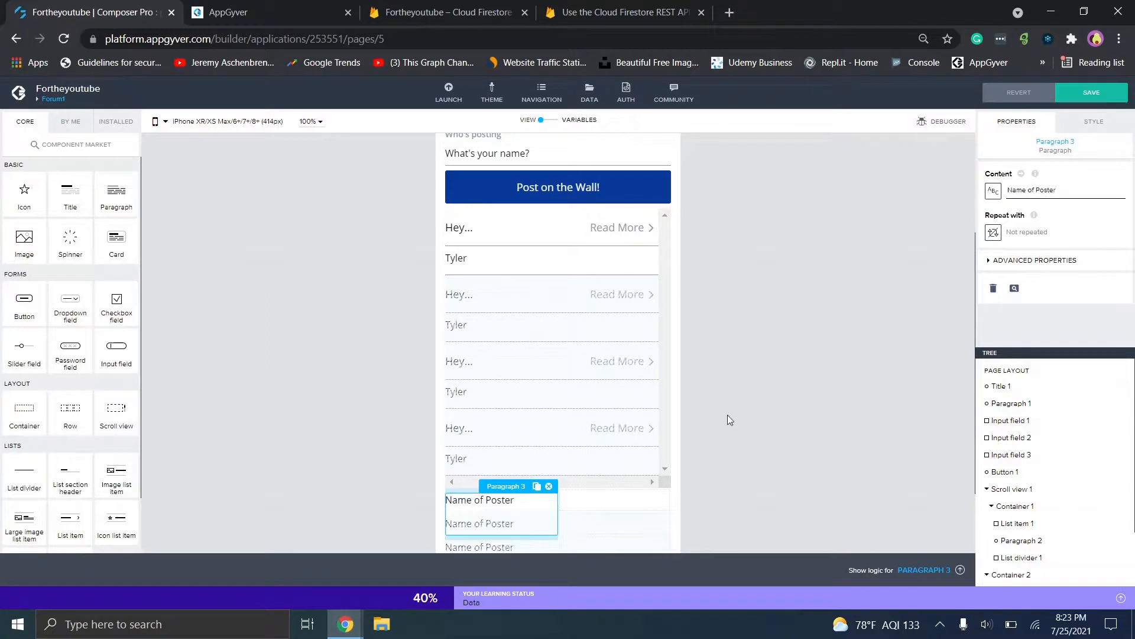
- Place a paragraph in the row's second cell and bind its content to the repeated item's current.fields.Poster.stringValue
{"action": "left_click", "coordinate": [626, 501]}
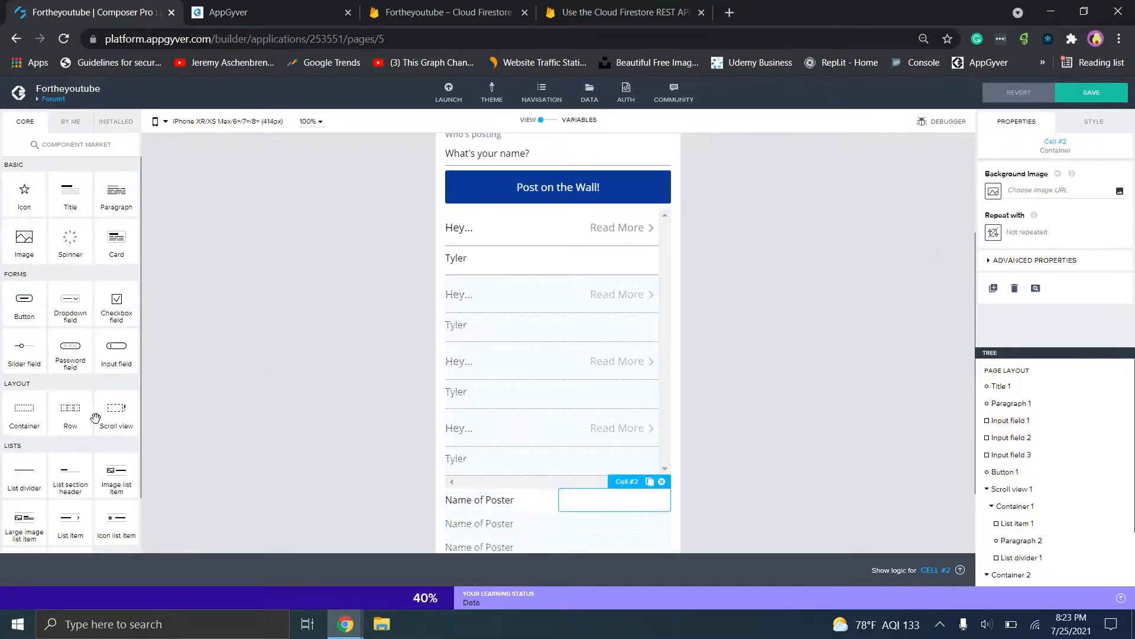
{"action": "left_click_drag", "start_coordinate": [121, 202], "coordinate": [605, 498]}
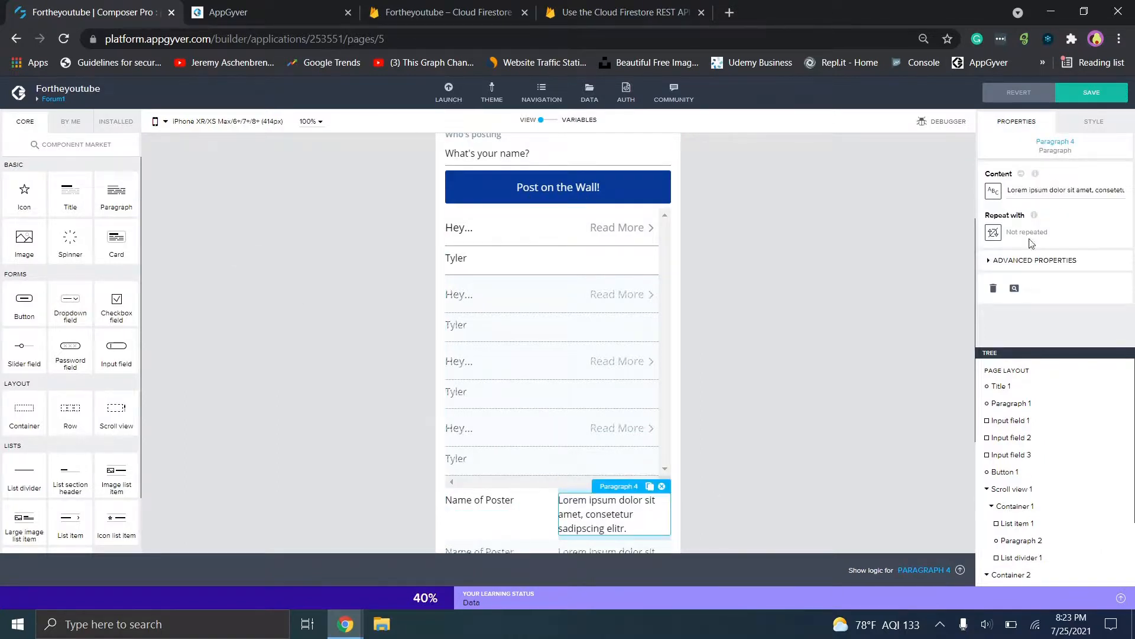
{"action": "left_click", "coordinate": [994, 191]}
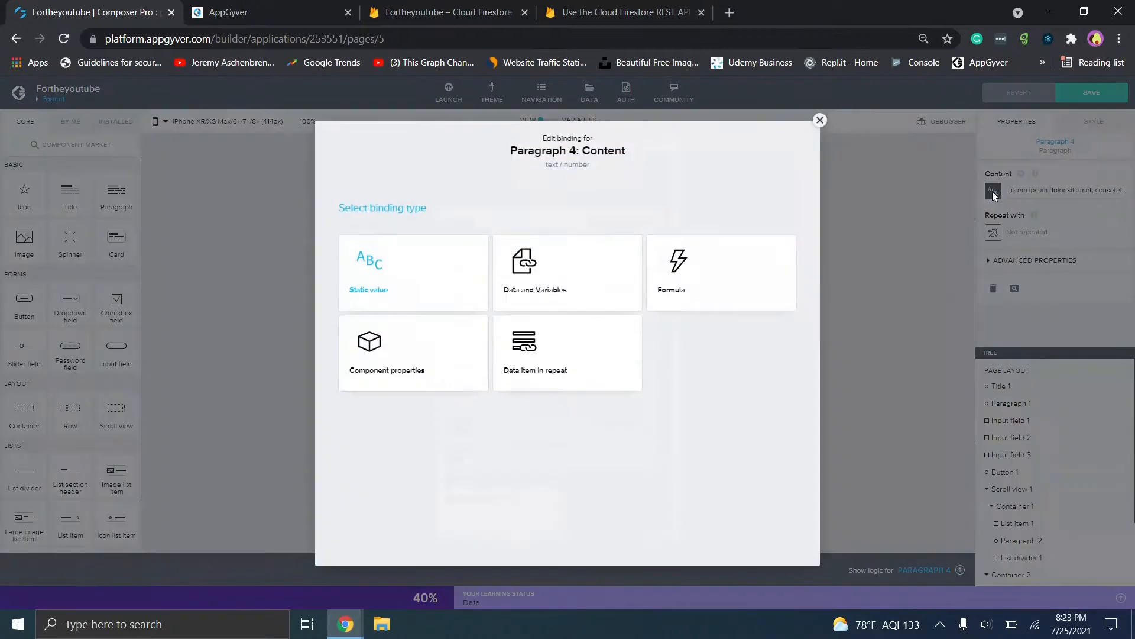
{"action": "left_click", "coordinate": [638, 362]}
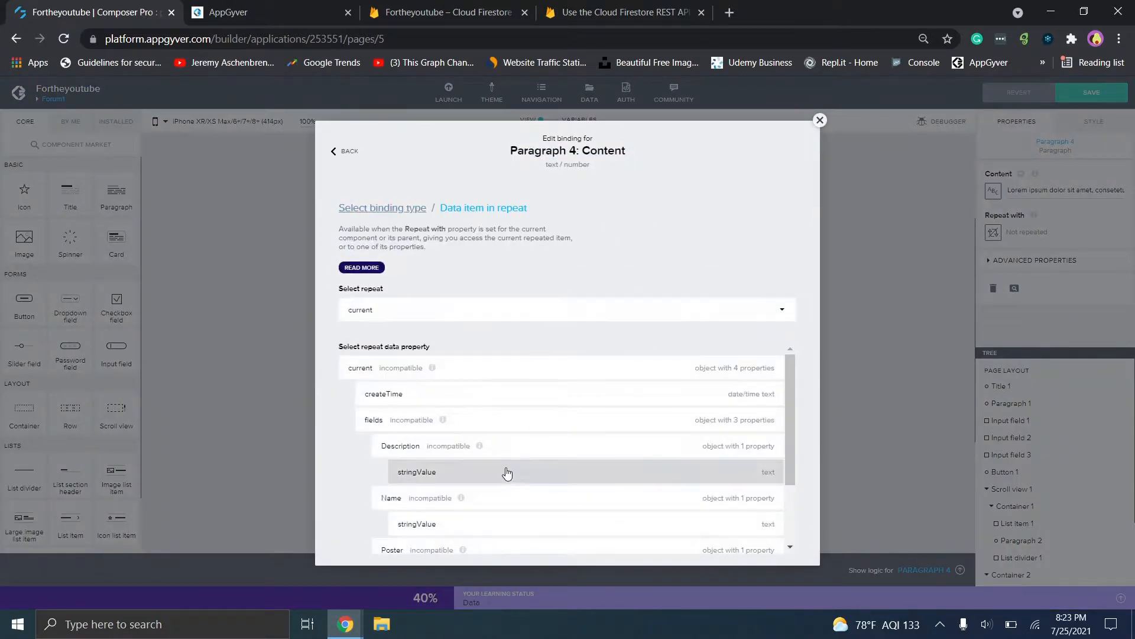
{"action": "left_click", "coordinate": [495, 522]}
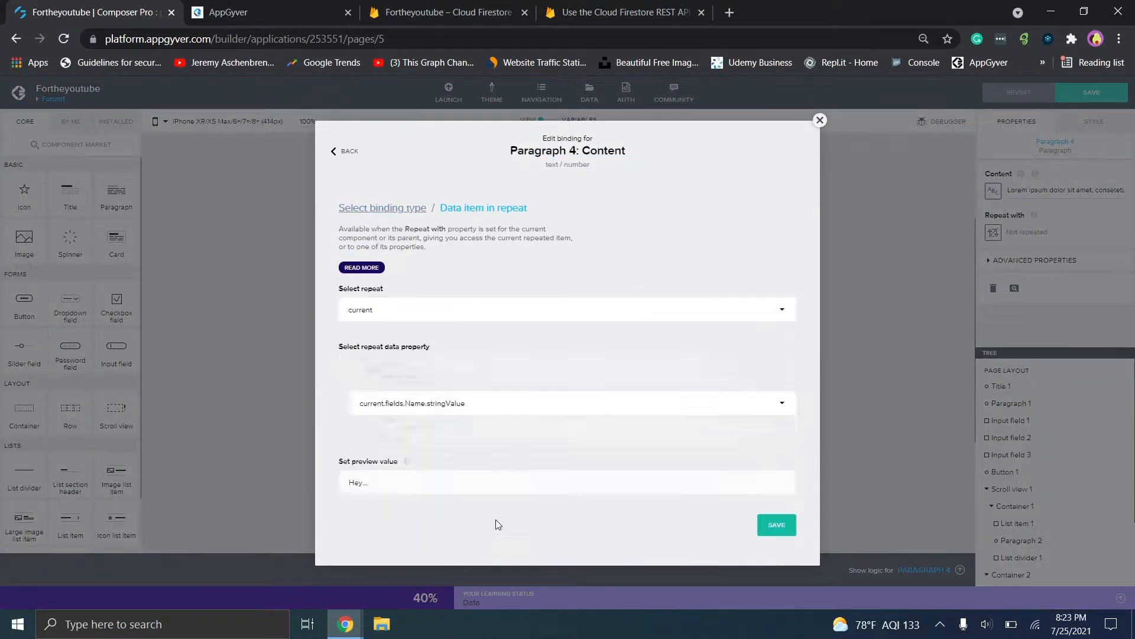
{"action": "left_click", "coordinate": [502, 407]}
{"action": "left_click_drag", "start_coordinate": [796, 419], "coordinate": [801, 464]}
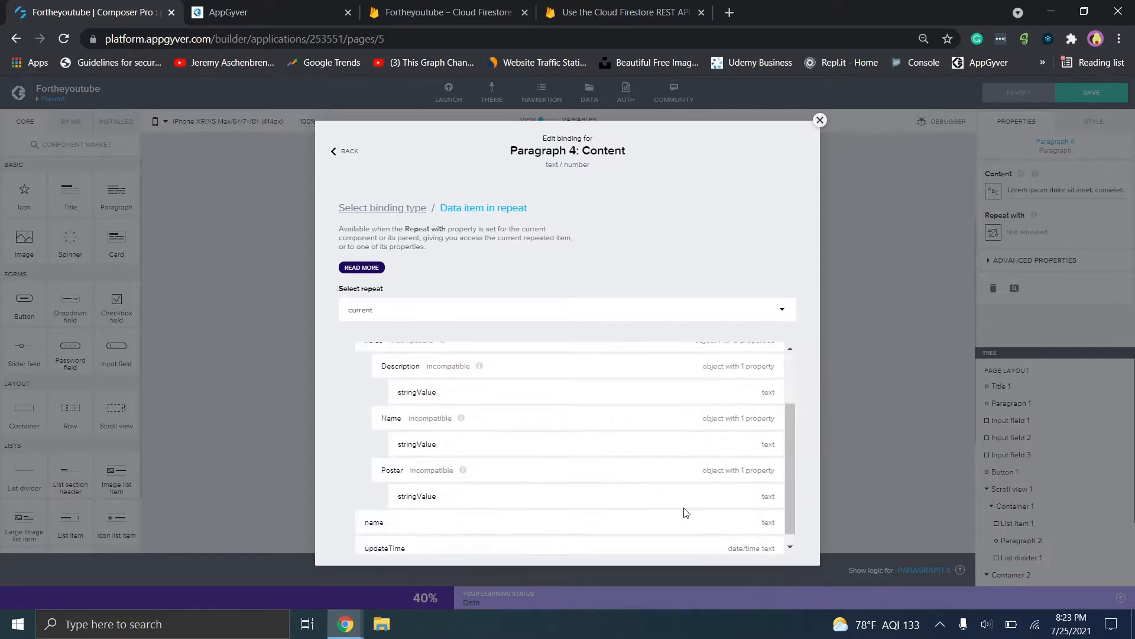
{"action": "left_click", "coordinate": [684, 505]}
{"action": "left_click", "coordinate": [777, 474]}
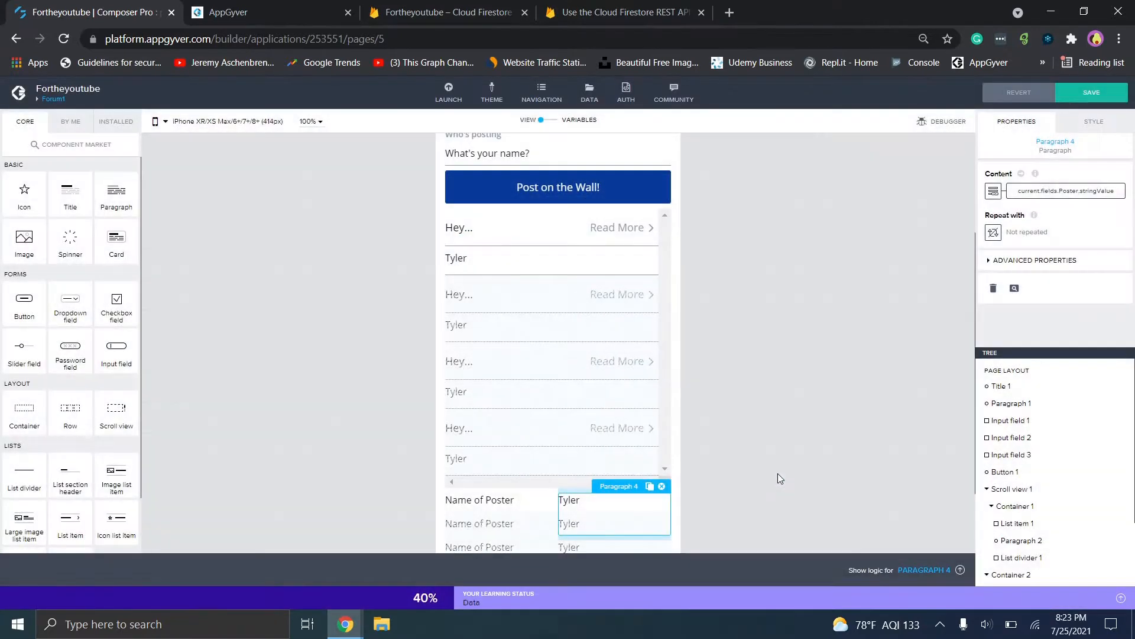
{"action": "scroll", "coordinate": [762, 448], "scroll_direction": "down", "scroll_amount": 2}
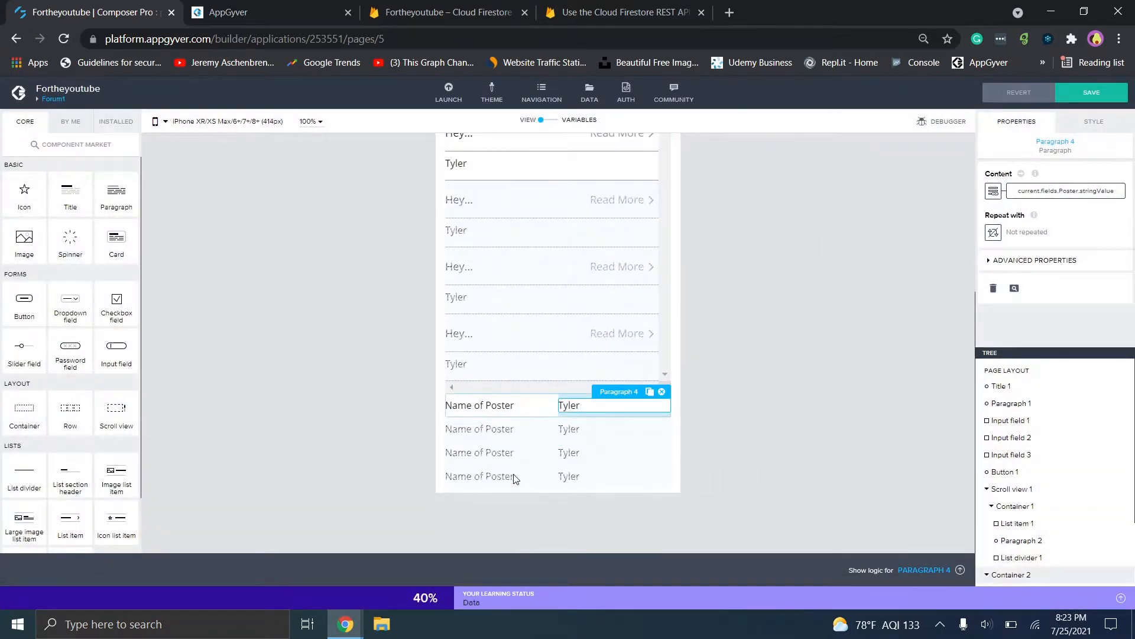
- Delete the repeated container with the "Name of Poster" row from below the post list and save the app
{"action": "left_click", "coordinate": [581, 416]}
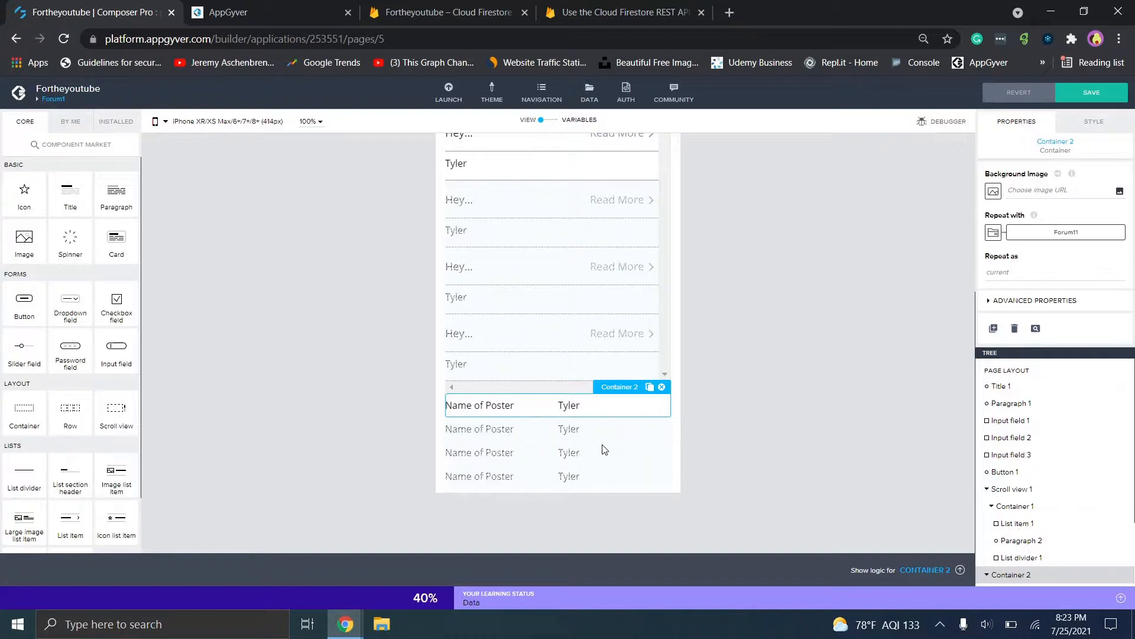
{"action": "left_click", "coordinate": [662, 387]}
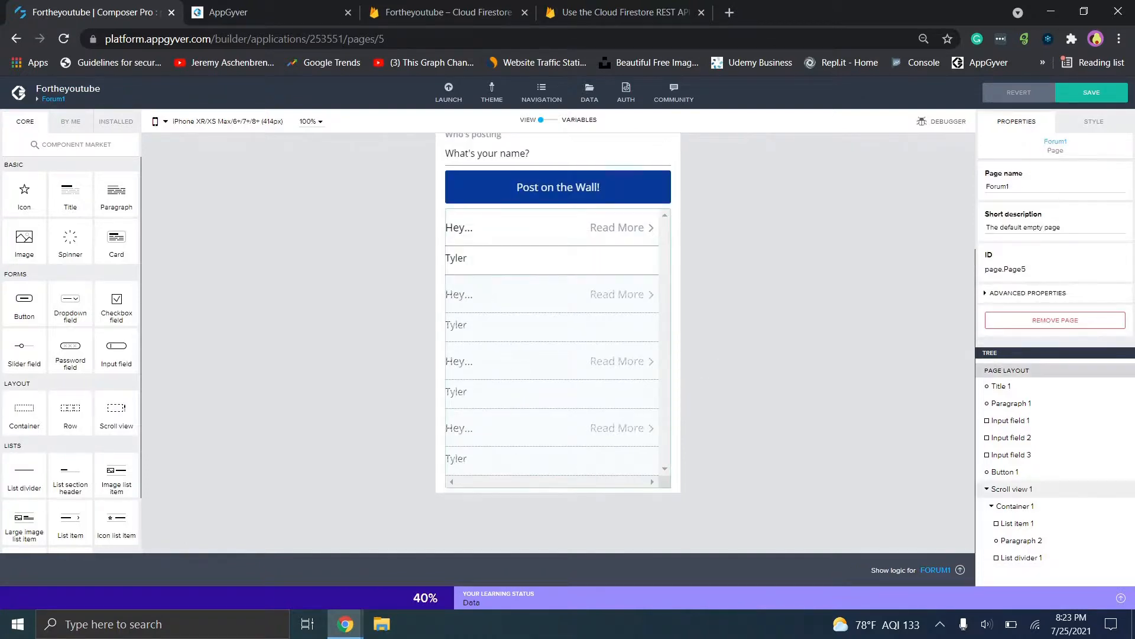
{"action": "scroll", "coordinate": [761, 342], "scroll_direction": "up", "scroll_amount": 3}
{"action": "key", "text": "ctrl+s"}
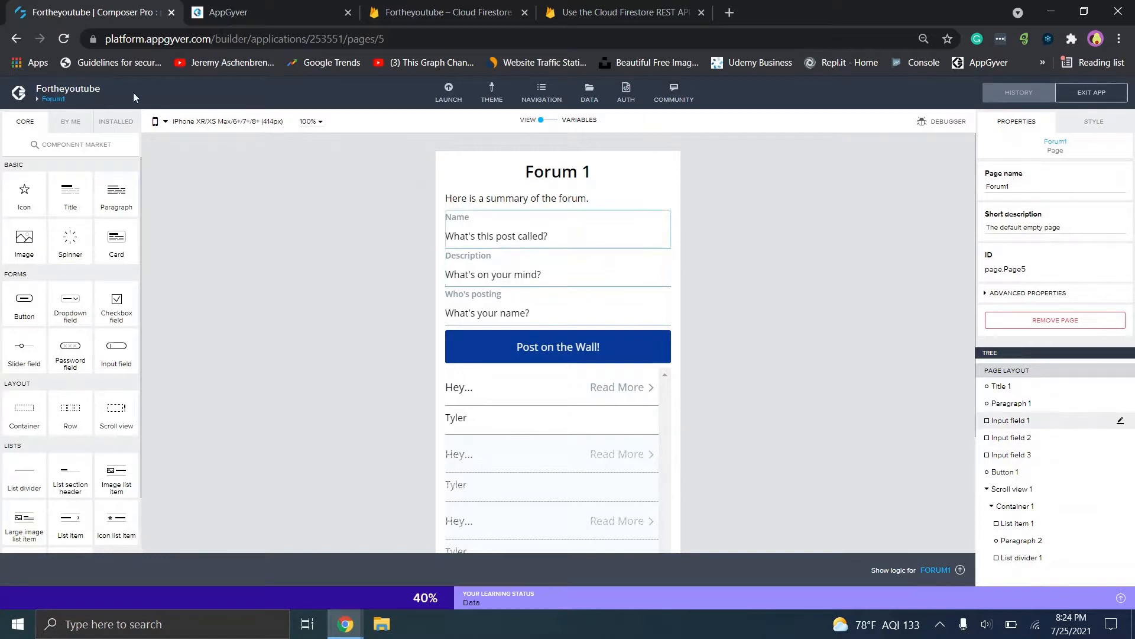
- Open the Forums page and examine its Forum 1 and Forum 2 cards
{"action": "left_click", "coordinate": [54, 99]}
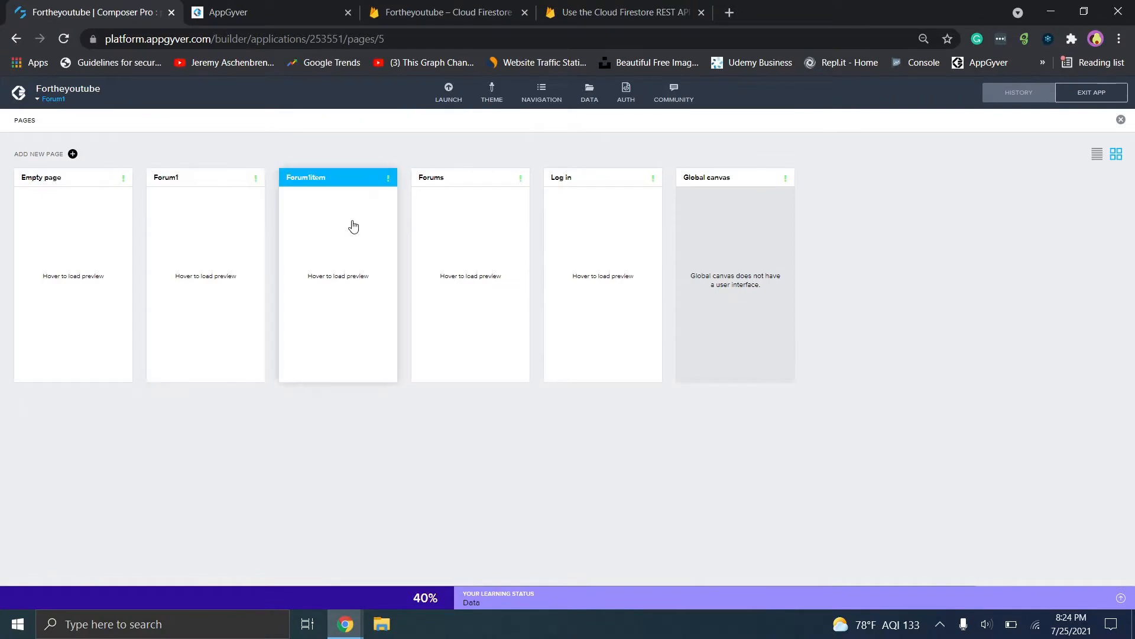
{"action": "left_click", "coordinate": [473, 223]}
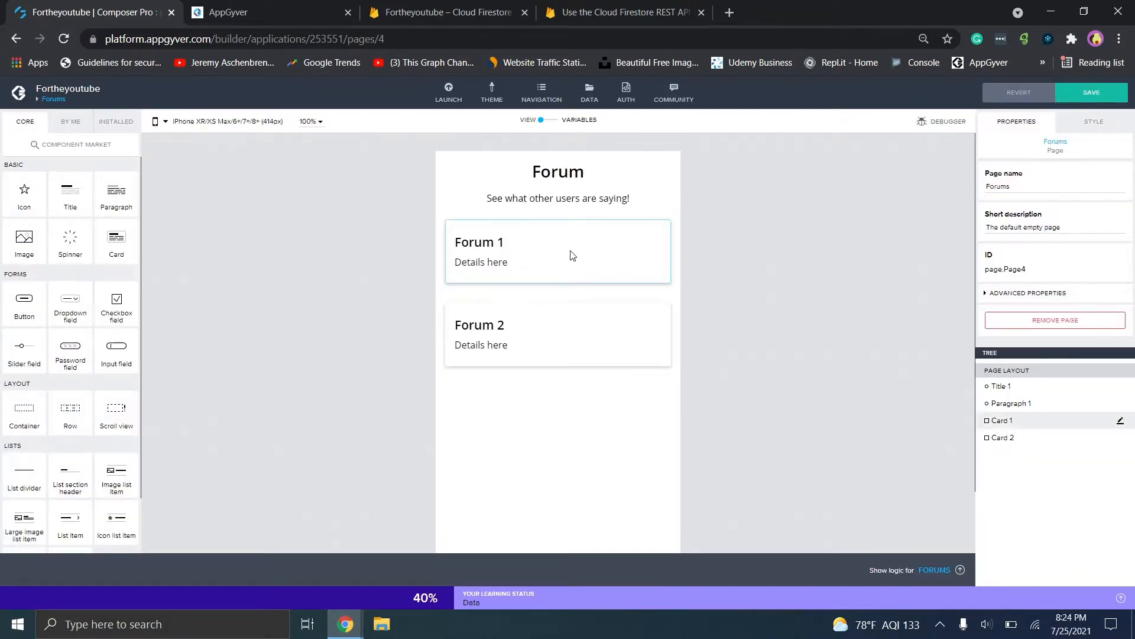
{"action": "left_click", "coordinate": [533, 252]}
{"action": "left_click", "coordinate": [517, 362]}
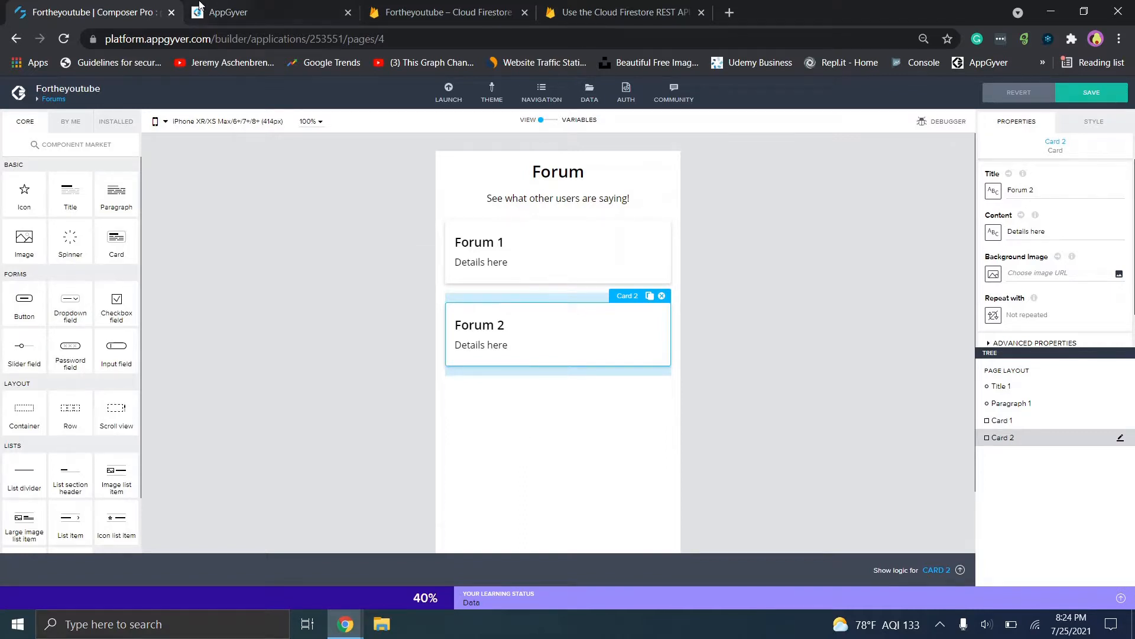
{"action": "left_click", "coordinate": [524, 425]}
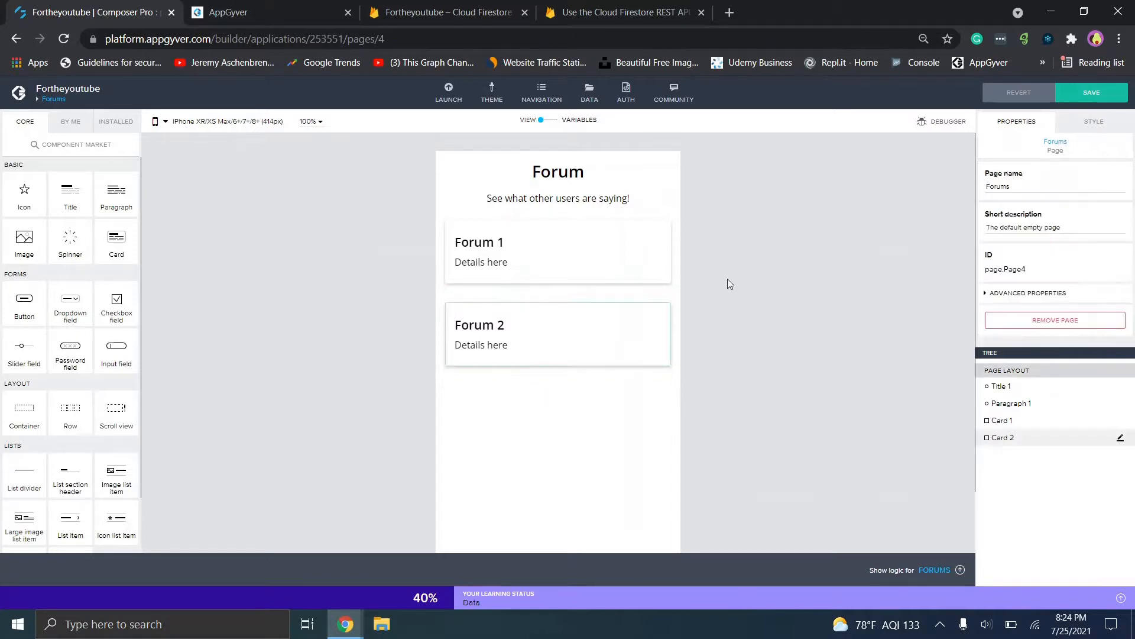
- Try to open the Forum1 page from the page overview, and save the app
{"action": "left_click", "coordinate": [53, 99]}
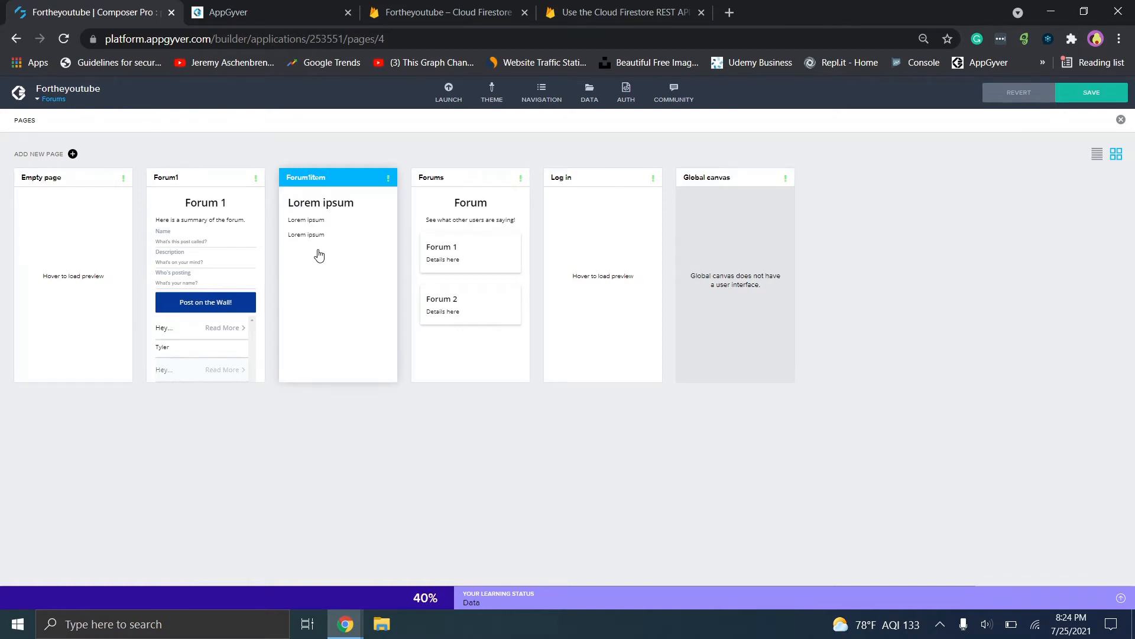
{"action": "left_click", "coordinate": [199, 225]}
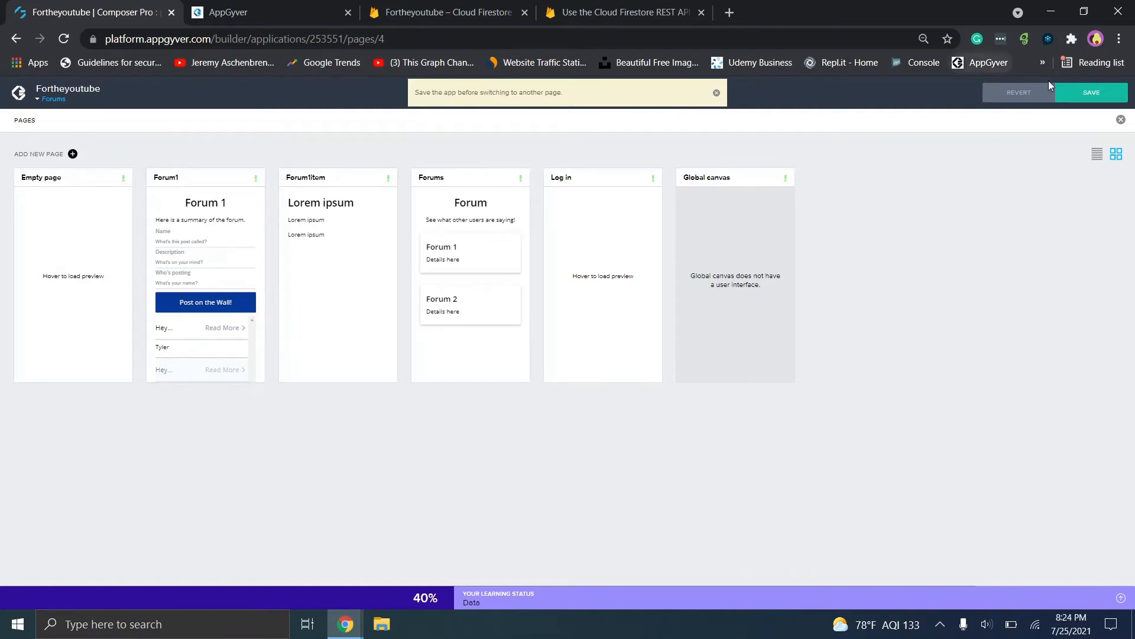
{"action": "left_click", "coordinate": [1078, 97]}
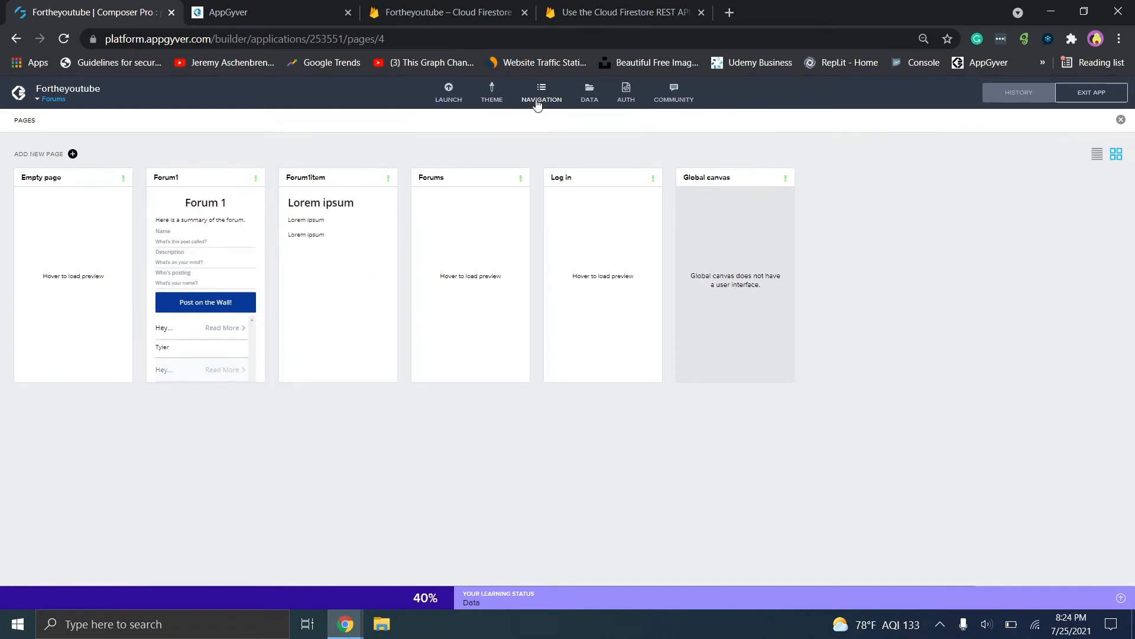
- Switch to the Coffee Canine project window, view its page overview, and return to the Fortheyoutube project
{"action": "mouse_move", "coordinate": [499, 209]}
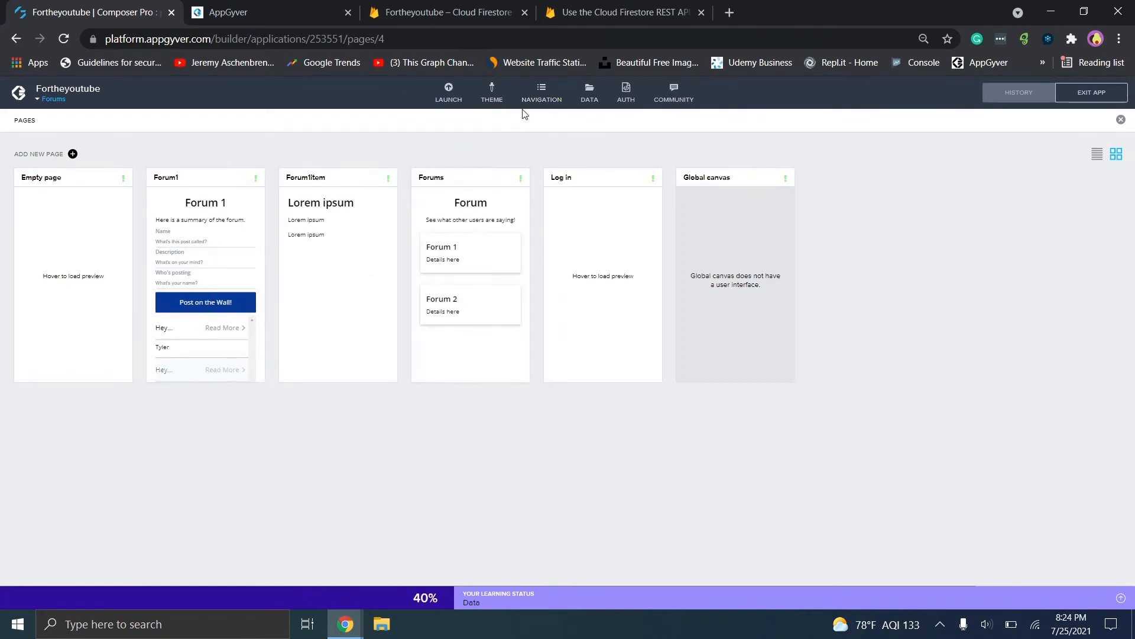
{"action": "mouse_move", "coordinate": [346, 622]}
{"action": "left_click", "coordinate": [414, 544]}
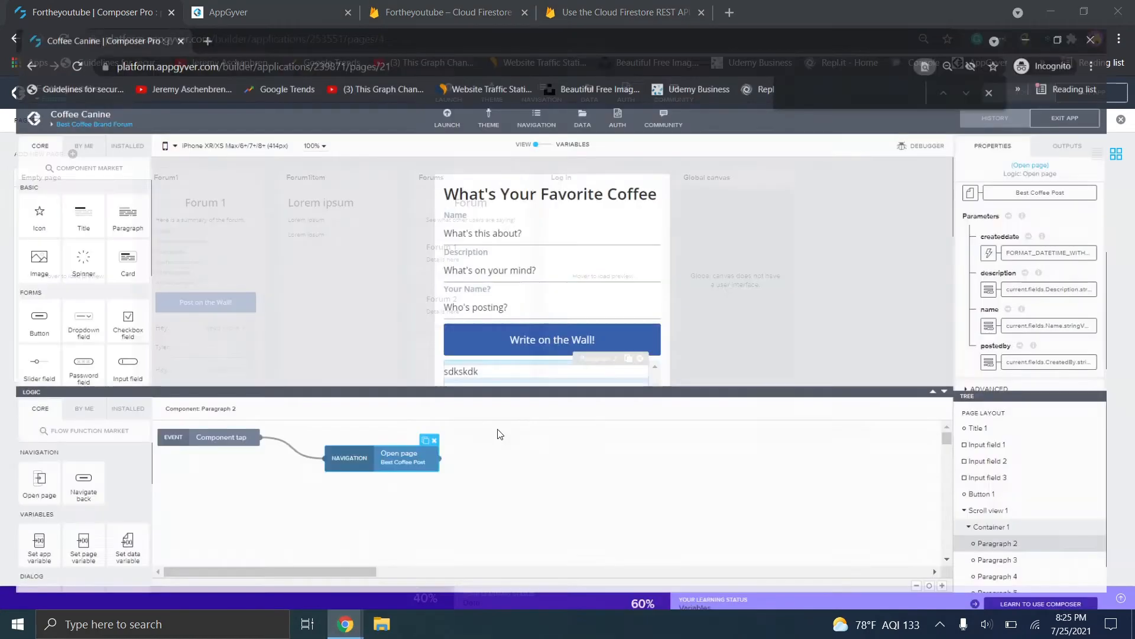
{"action": "left_click", "coordinate": [81, 98]}
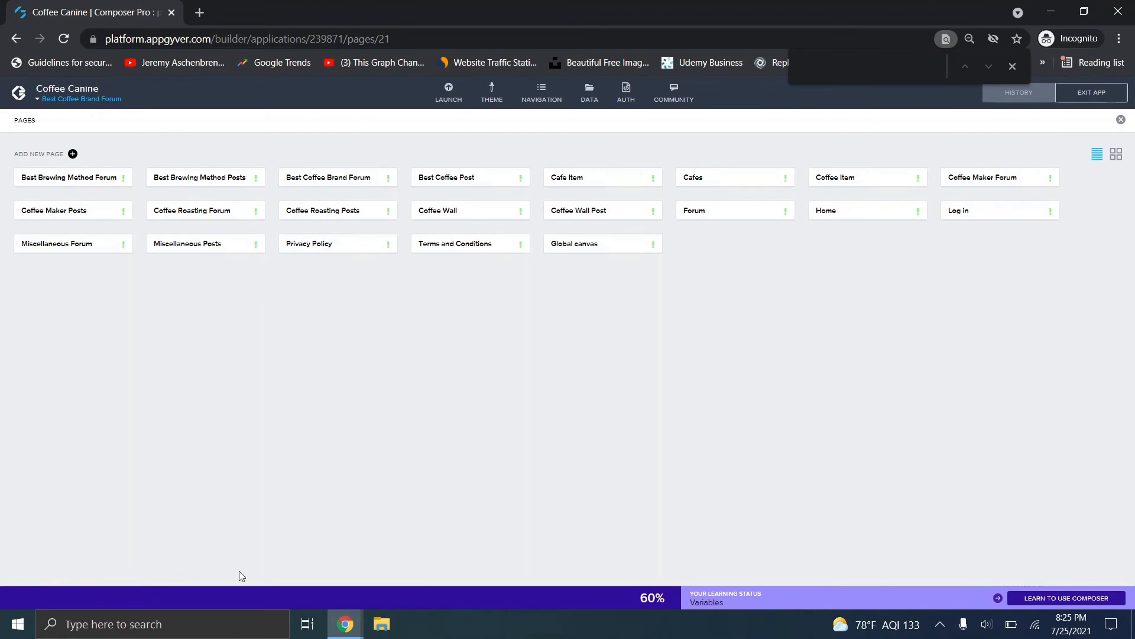
{"action": "left_click", "coordinate": [346, 624]}
{"action": "left_click", "coordinate": [289, 588]}
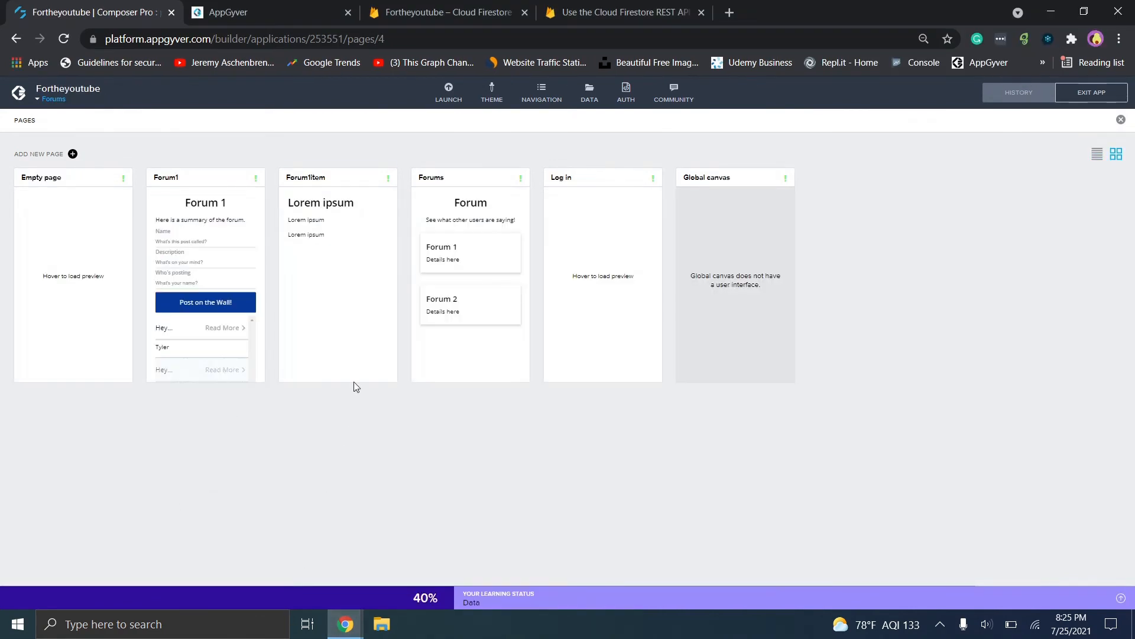